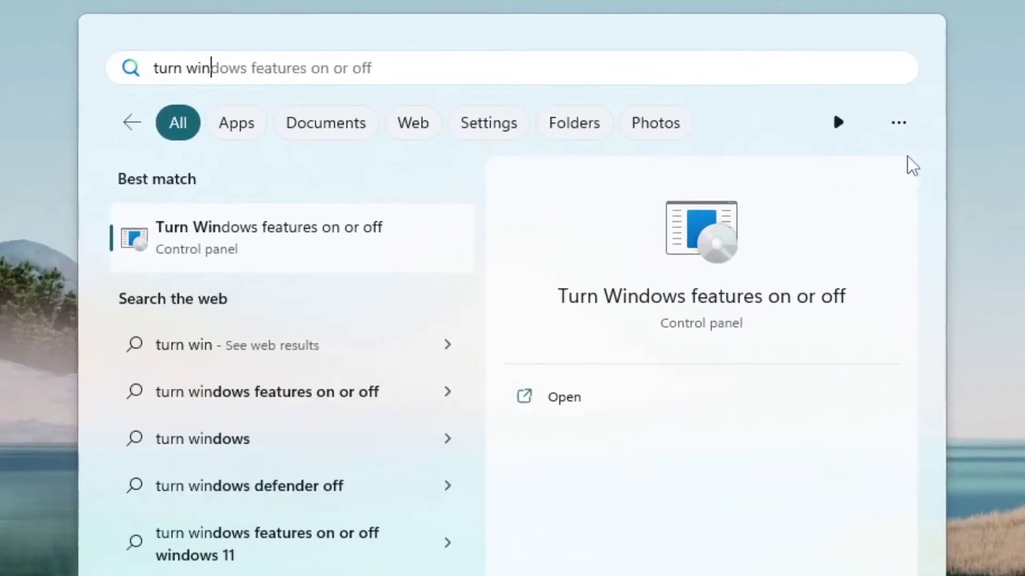
Tick Virtual Machine Platform and Windows Subsystem for Linux in Windows Features and confirm
key("Return")
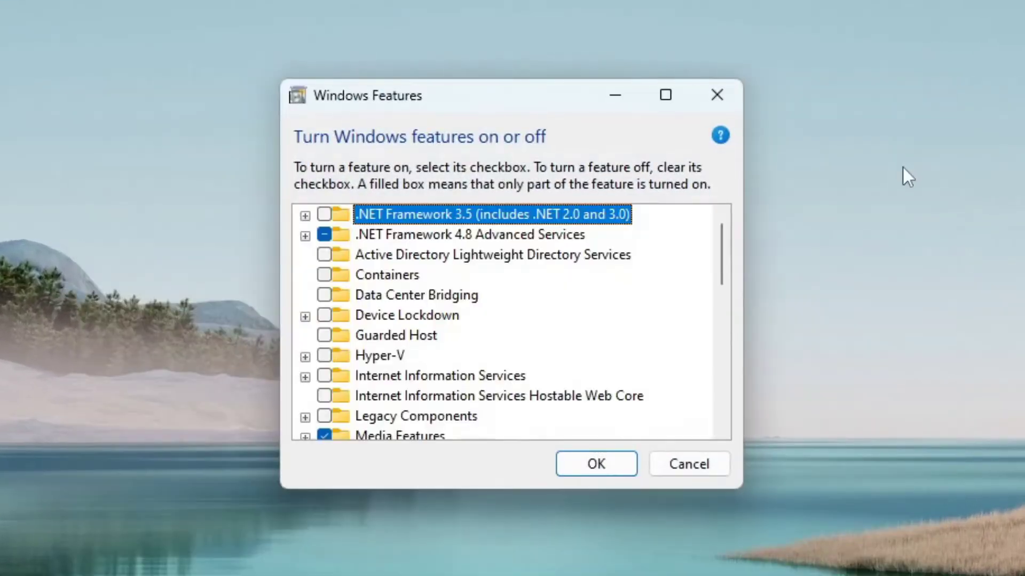
scroll(540, 355, "down", 1)
scroll(540, 355, "down", 2)
scroll(560, 364, "down", 3)
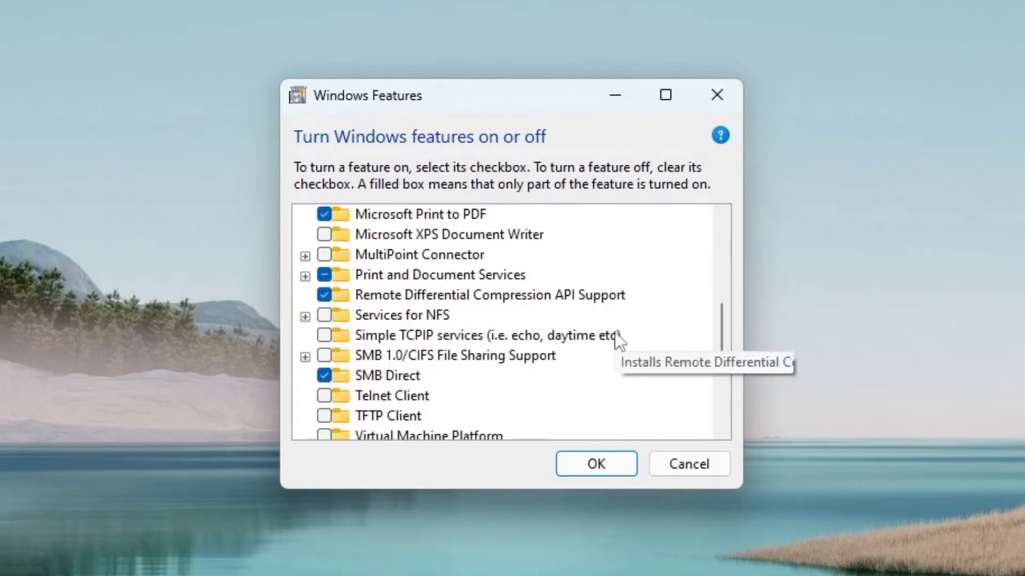
scroll(613, 339, "down", 2)
scroll(597, 337, "down", 2)
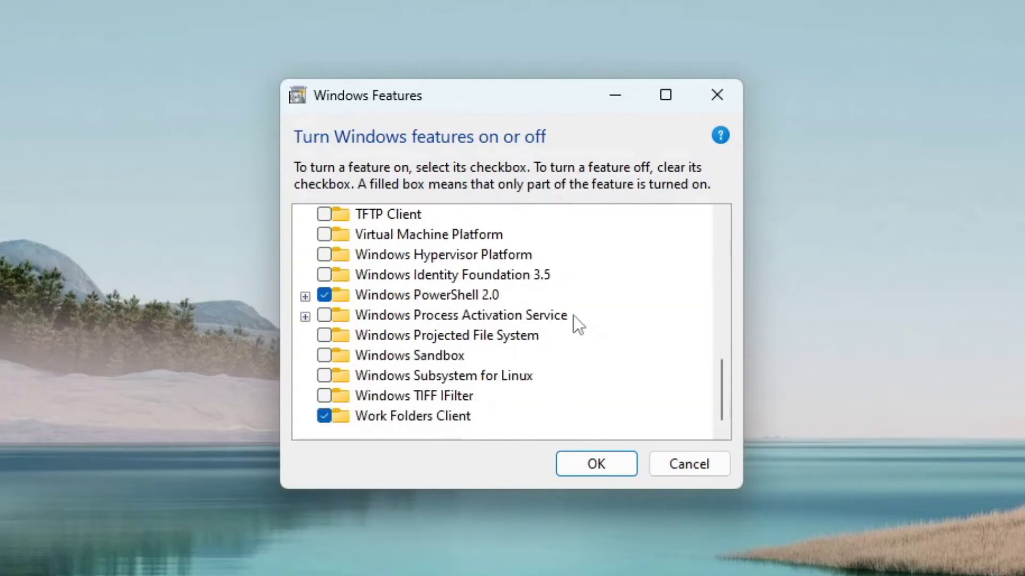
left_click(324, 234)
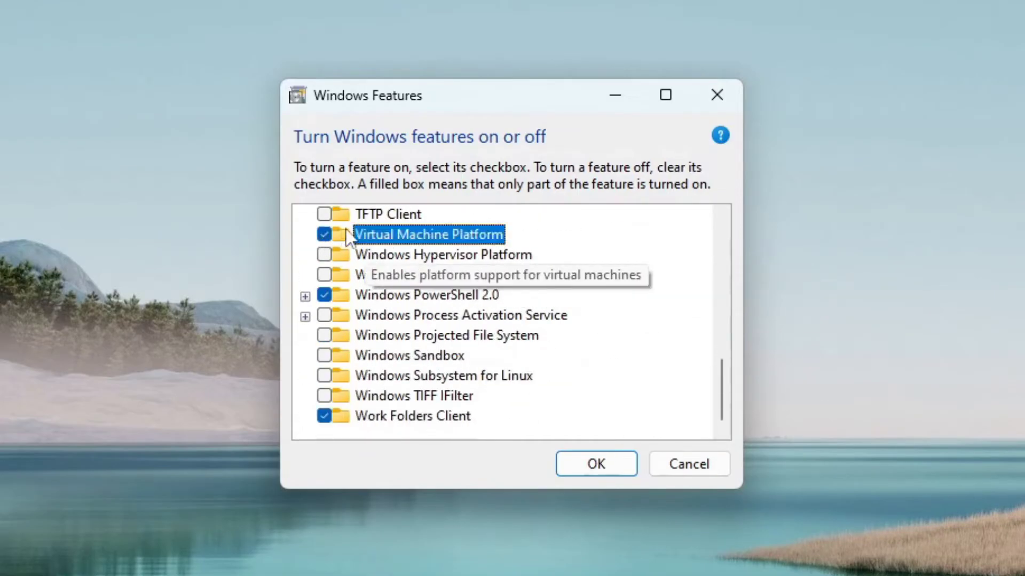
left_click(325, 376)
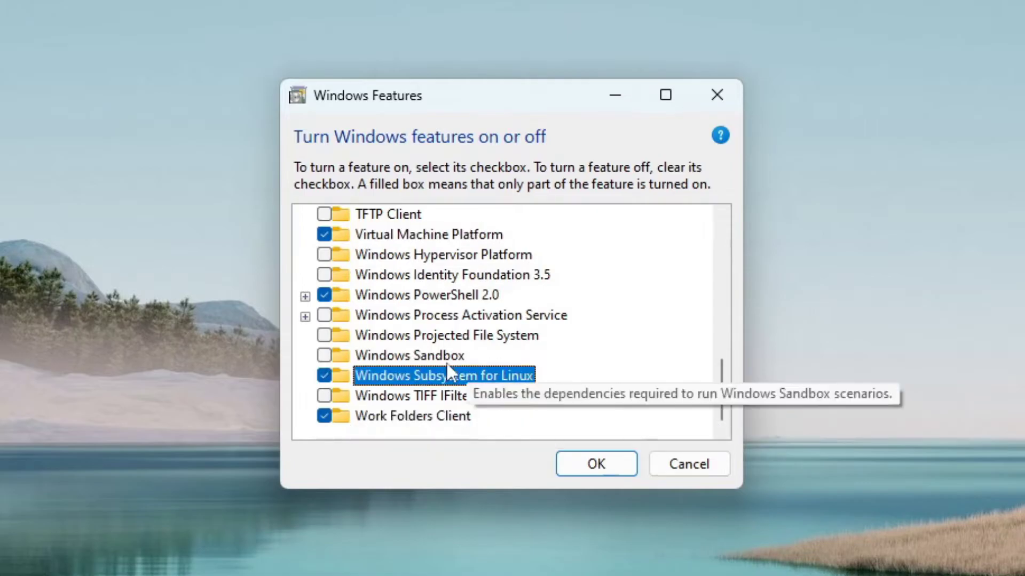
left_click(592, 466)
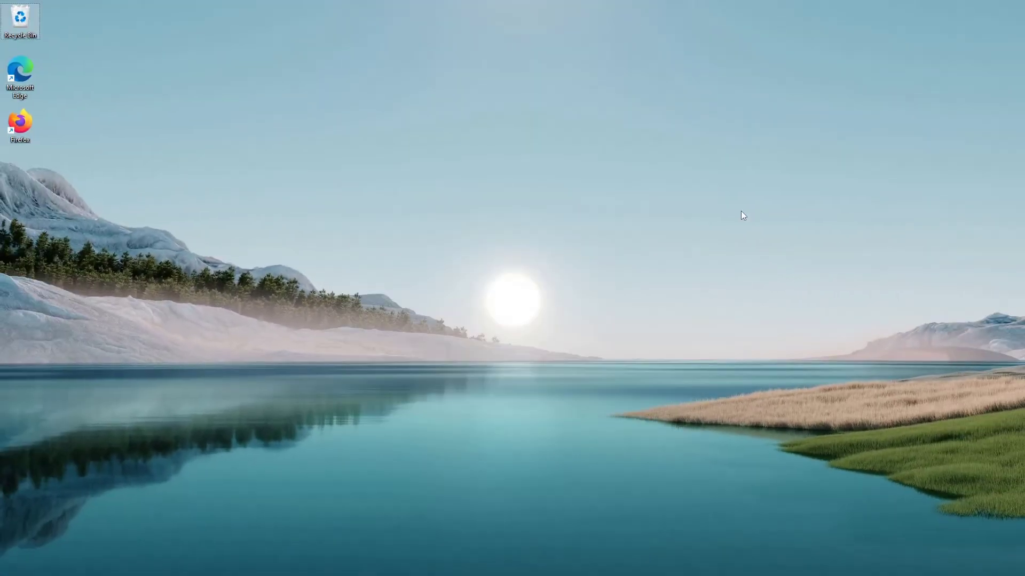
Run 'wsl --set-default-version 2' in an administrator Command Prompt
key("super")
type("cmd")
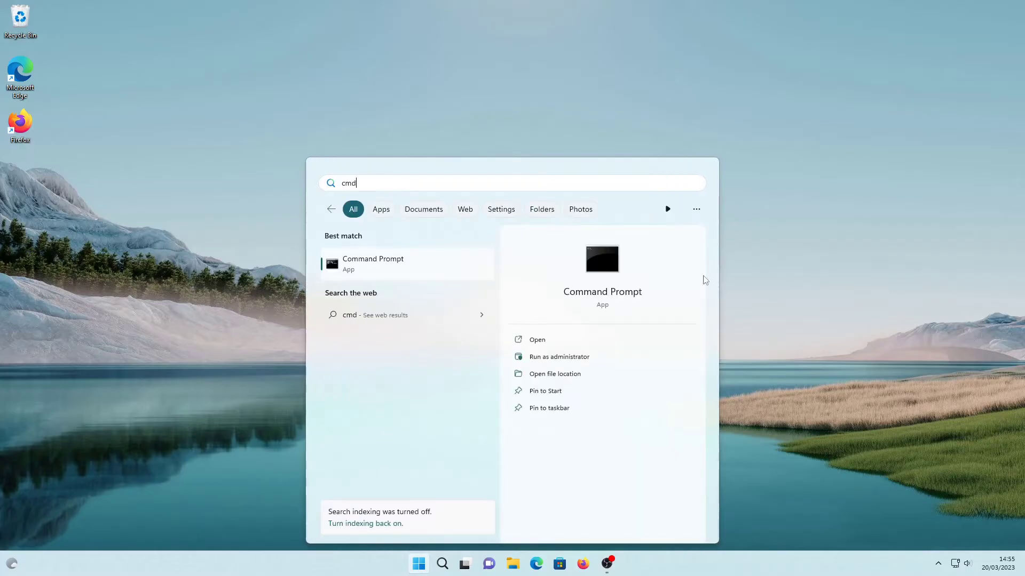
left_click(557, 357)
left_click(481, 372)
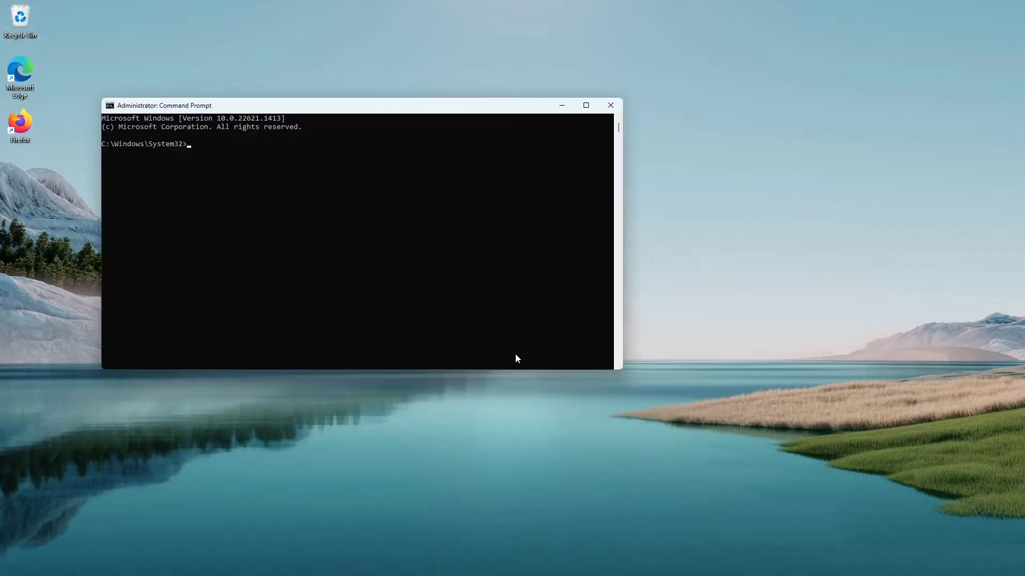
type("wsl --s")
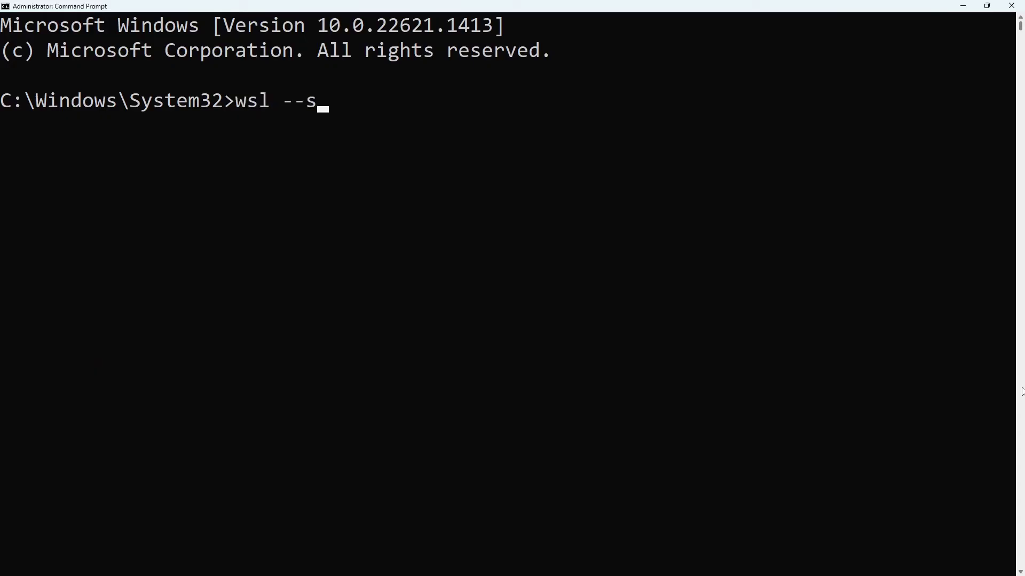
type("et-")
type("default")
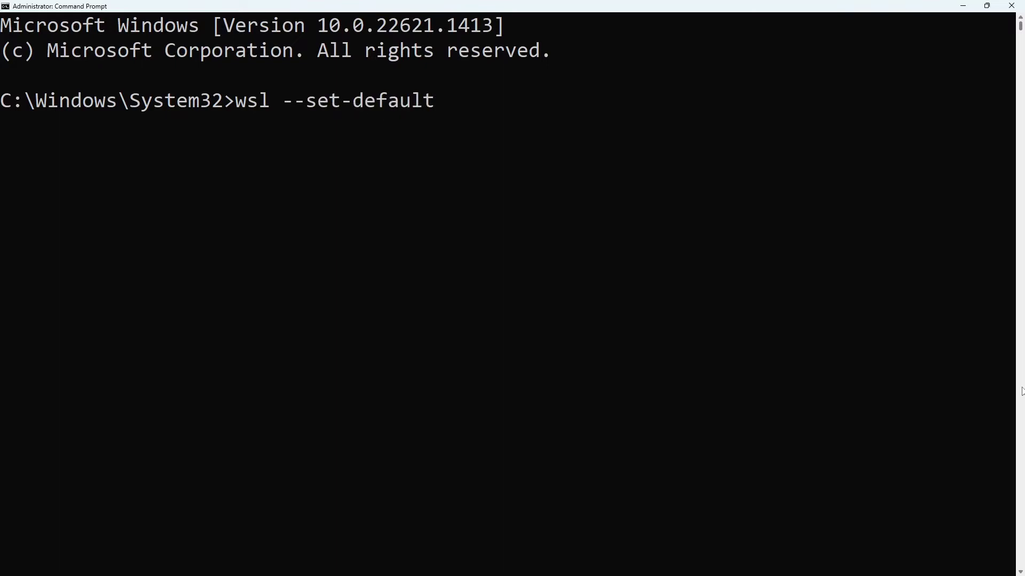
type("-version 2")
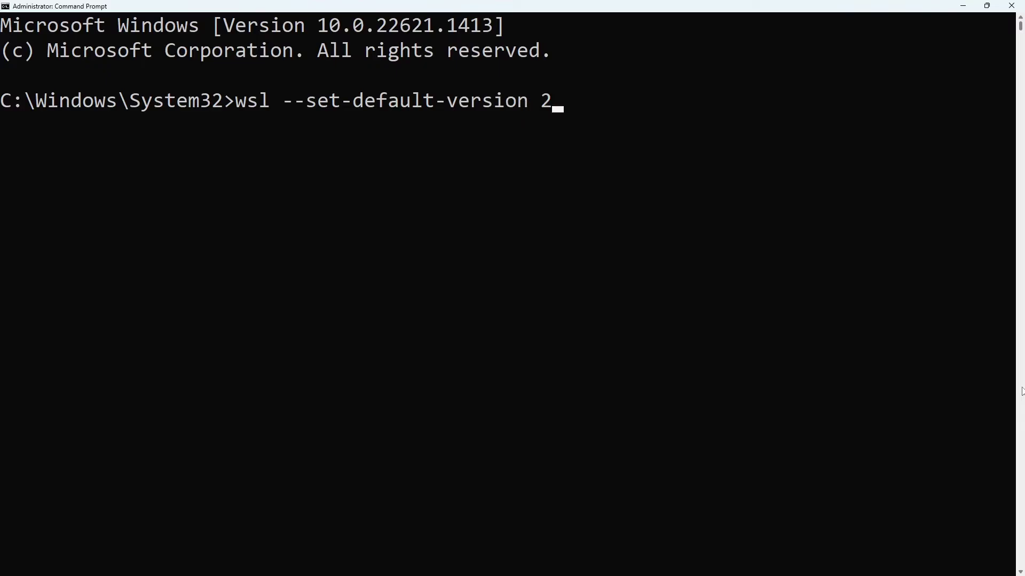
key("Return")
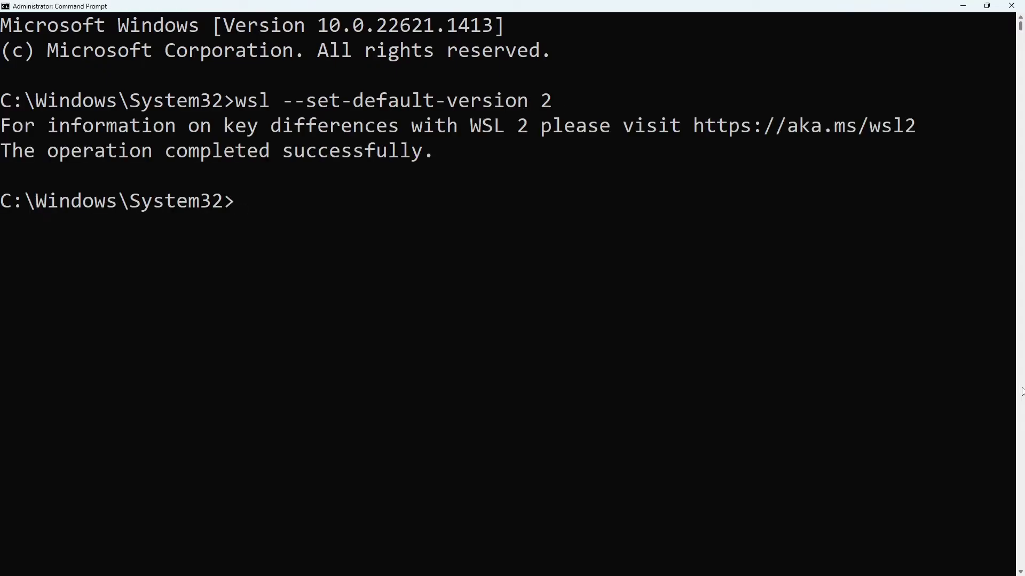
type("wsl --")
type("list --")
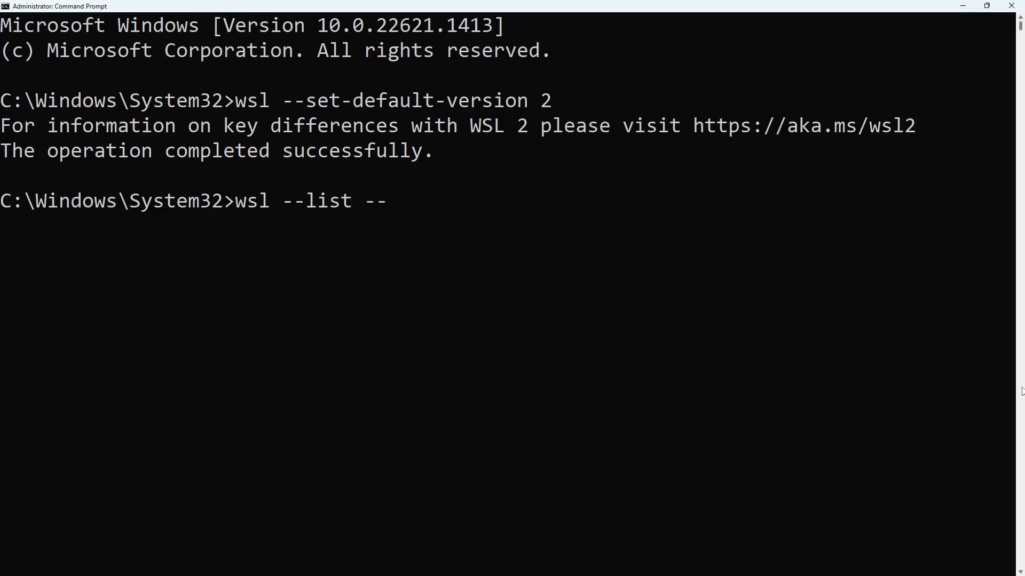
type("online")
Run 'wsl --list --online', then install Ubuntu with 'wsl --install -d Ubuntu'
key("Return")
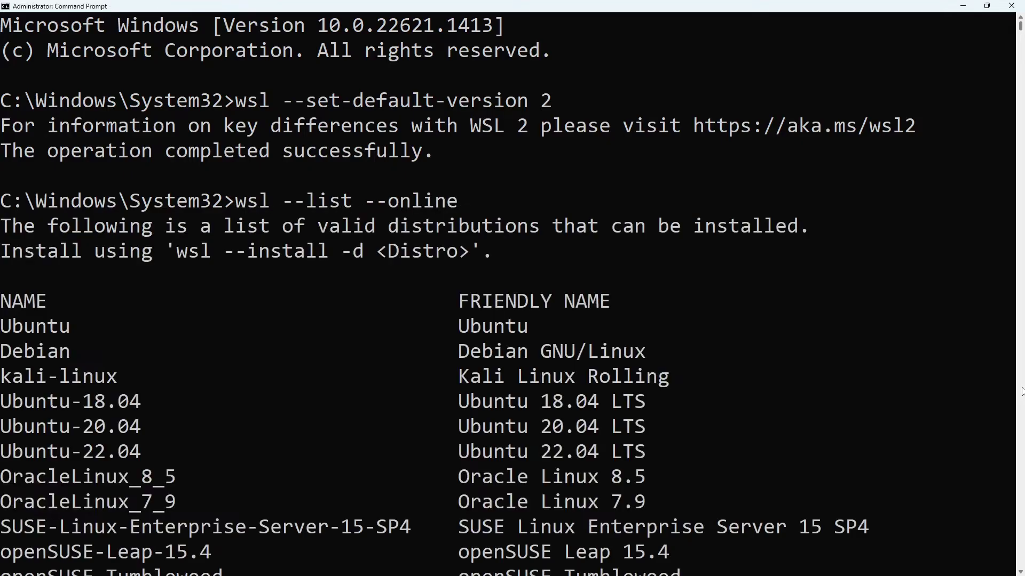
scroll(852, 381, "down", 1)
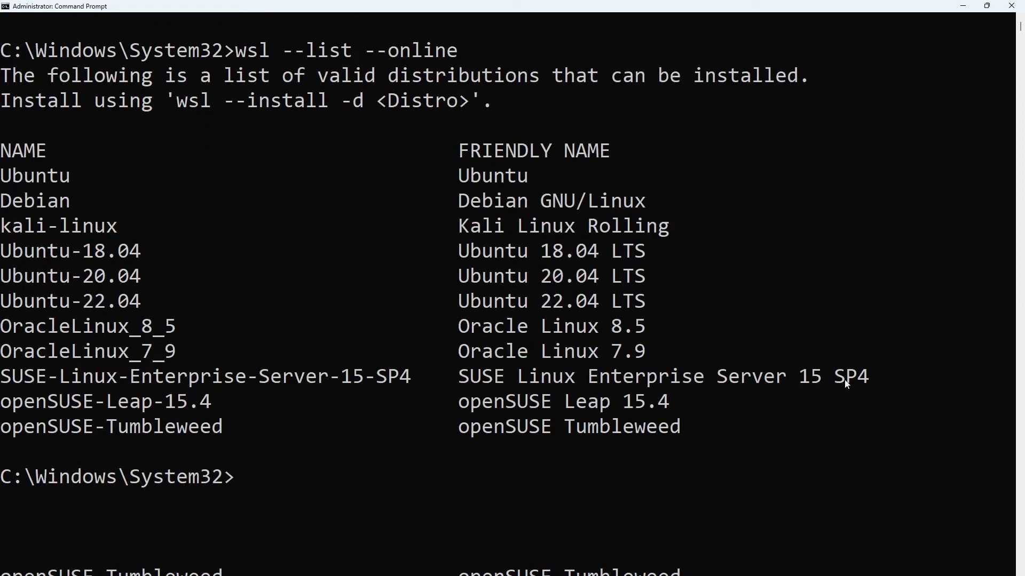
type("ws")
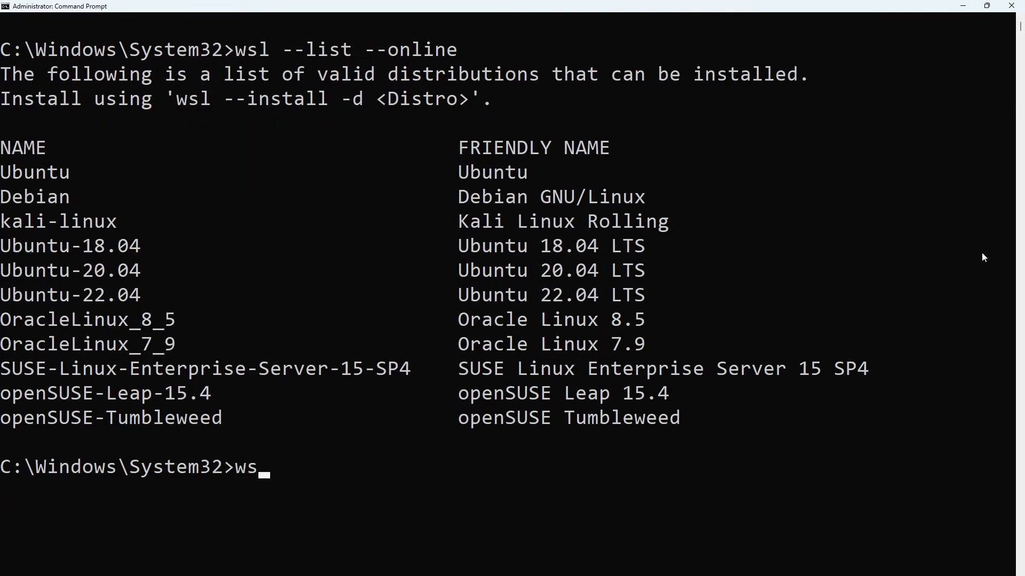
type("l --install")
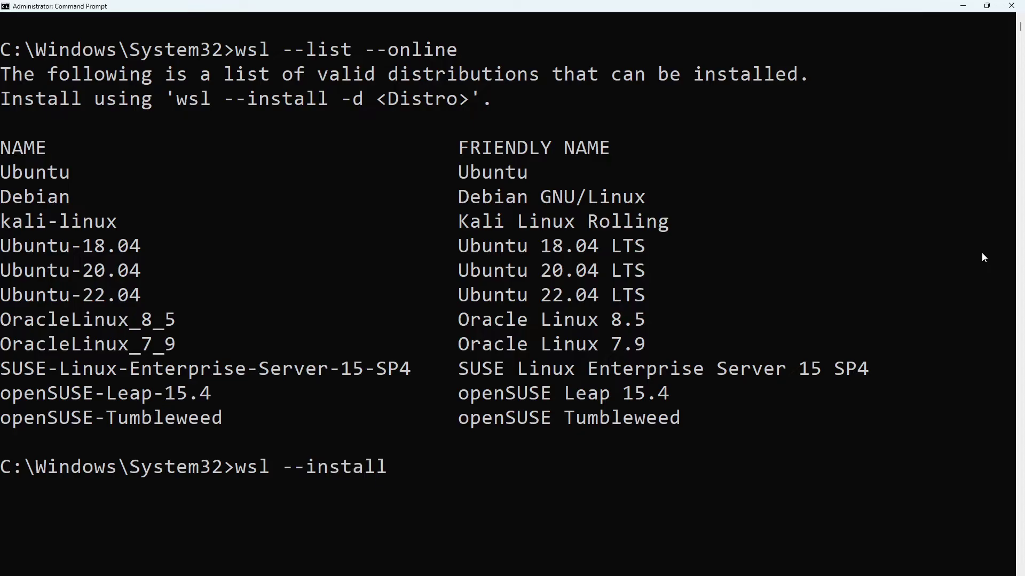
type(" -d U")
type("buntu")
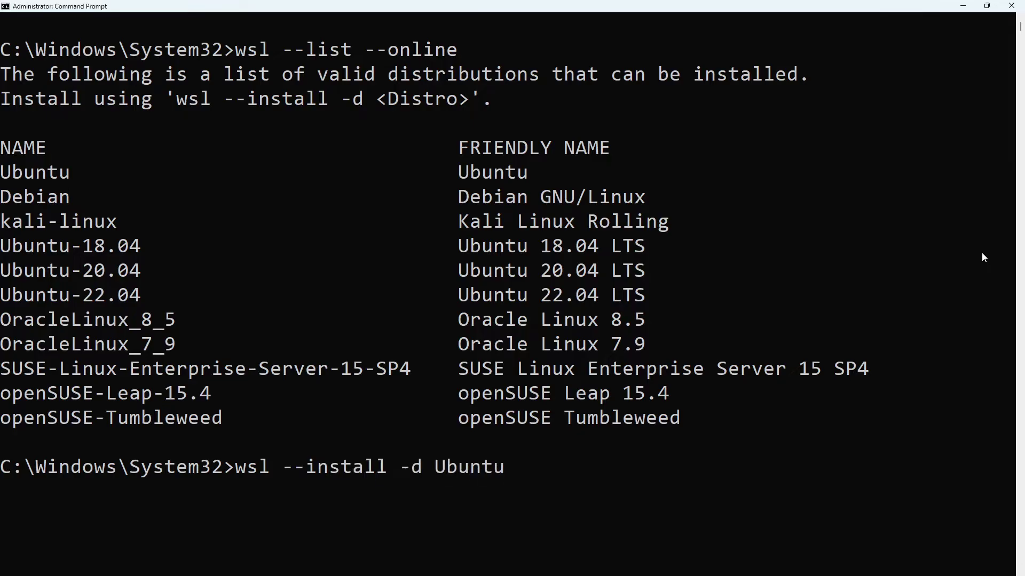
key("Return")
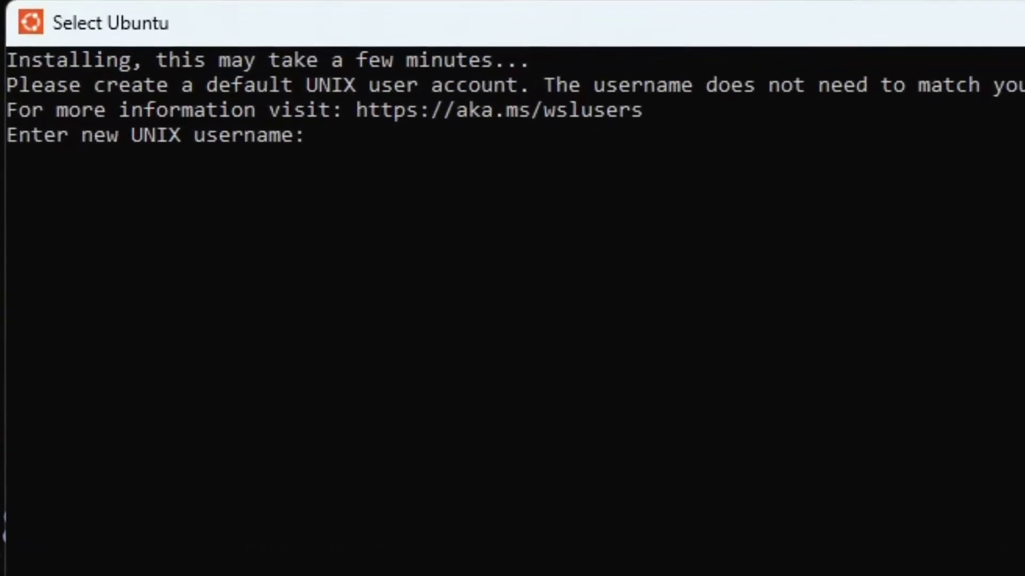
type("nimda")
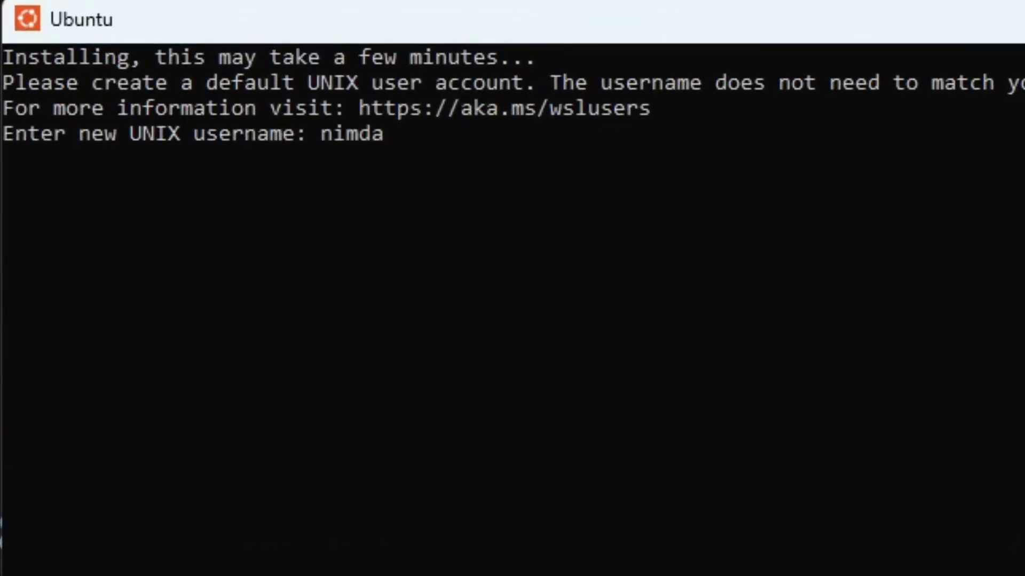
Enter the new UNIX username and password, then list /mnt/c with 'cd /mnt/c' and 'dir'
key("Return")
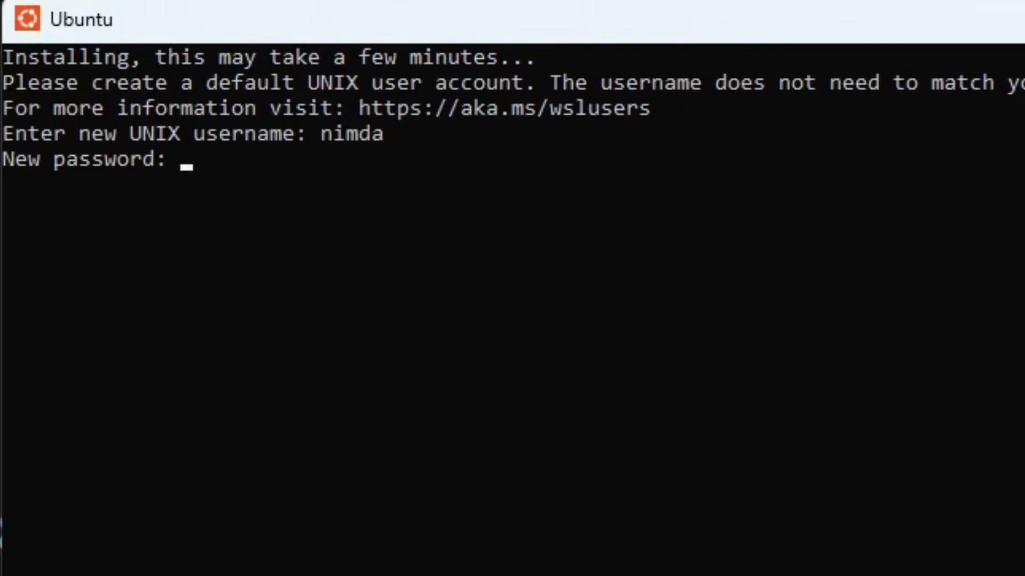
key("Return")
key("Return")
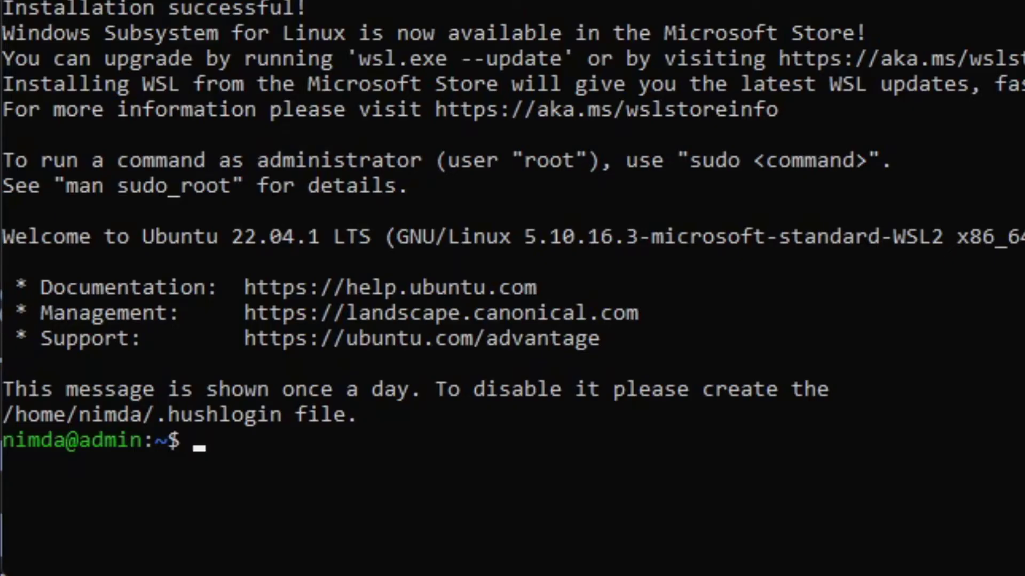
type("cd /mn")
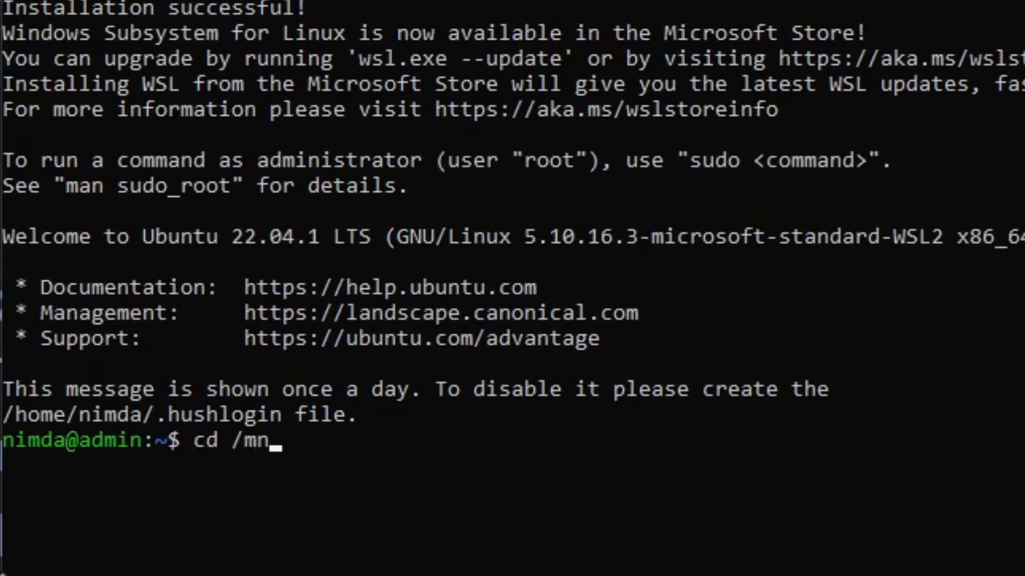
type("t/c")
key("Return")
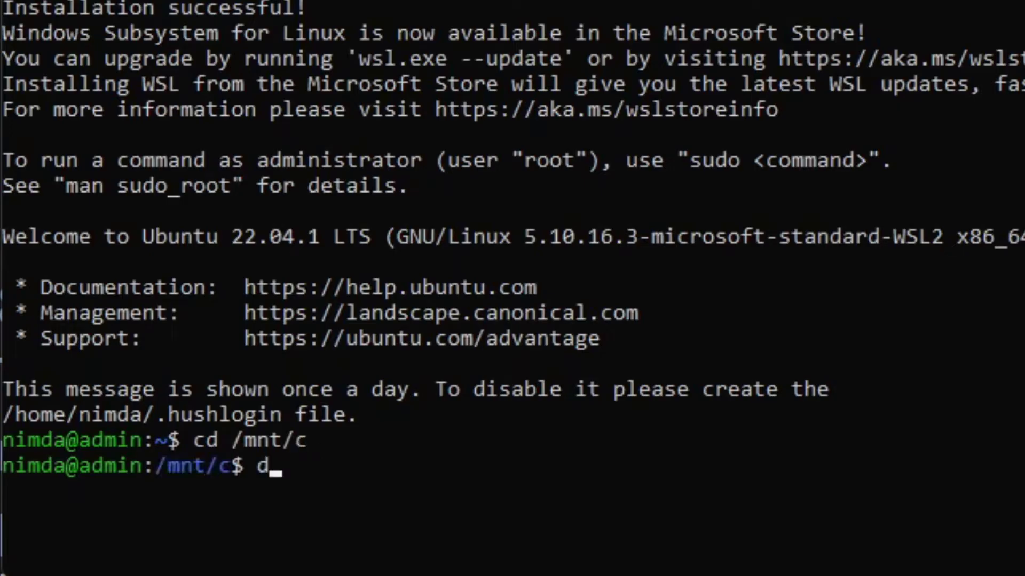
type("dir")
key("Return")
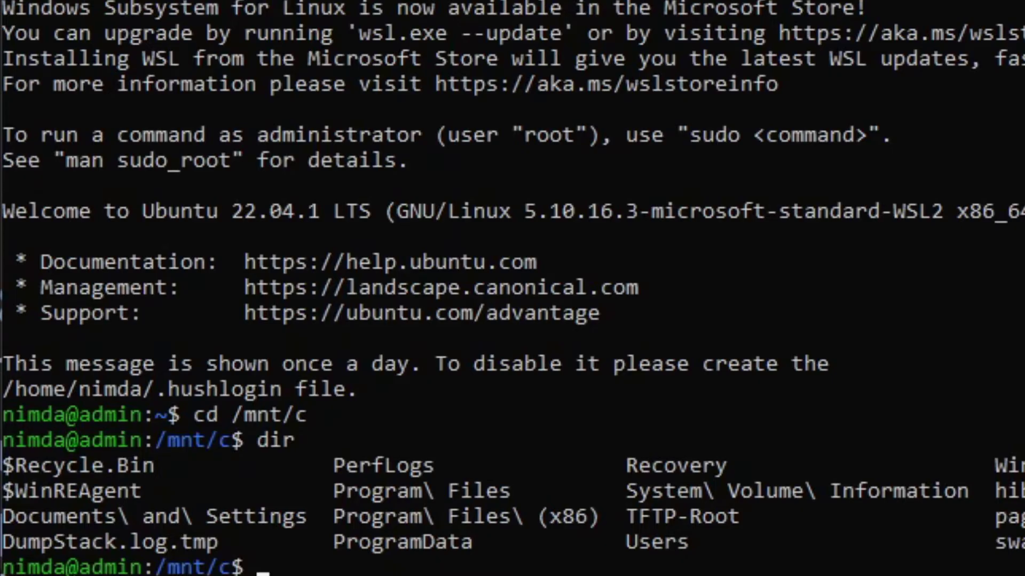
type("ex")
type("it")
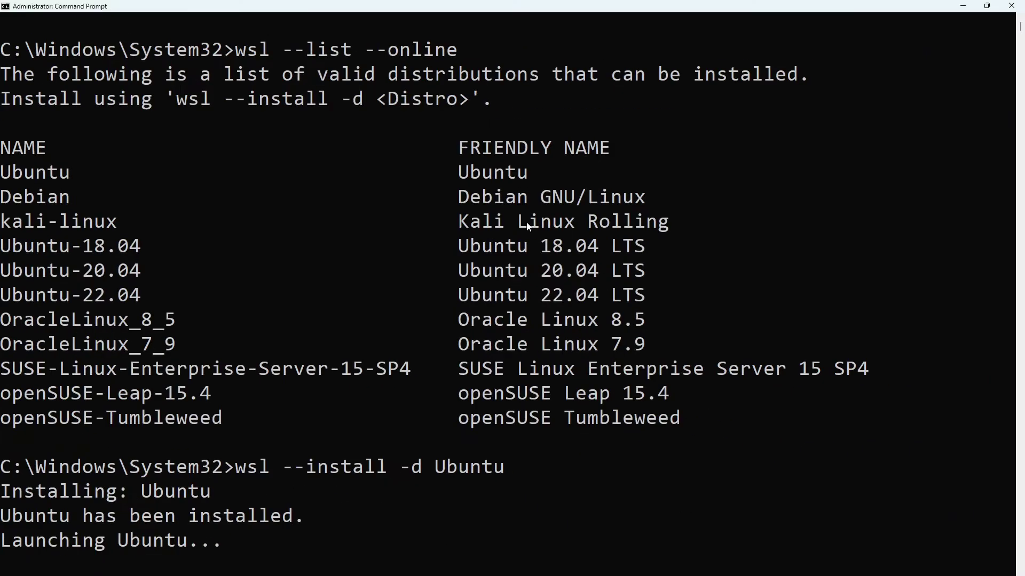
type("wsl --")
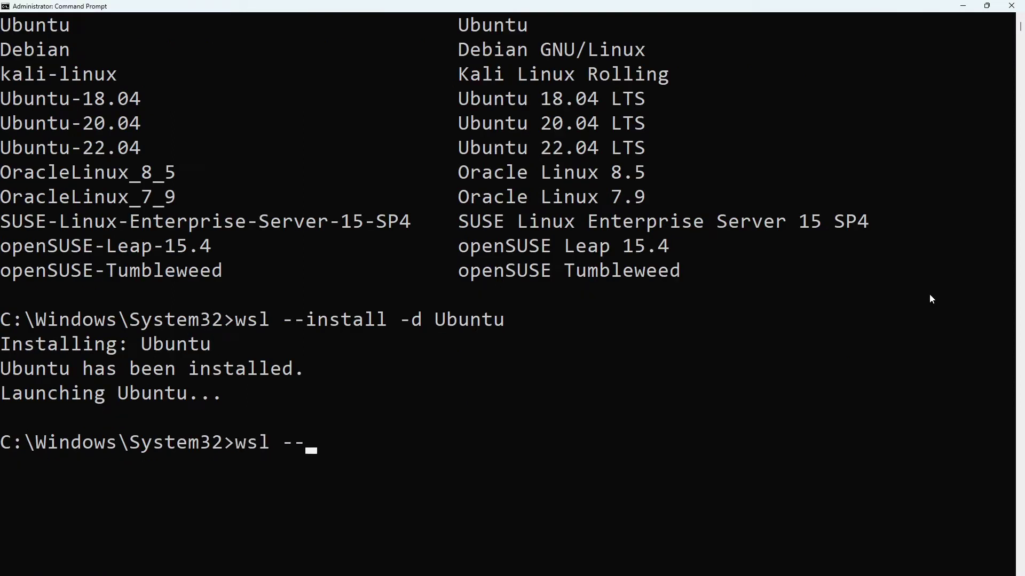
type("list --verb")
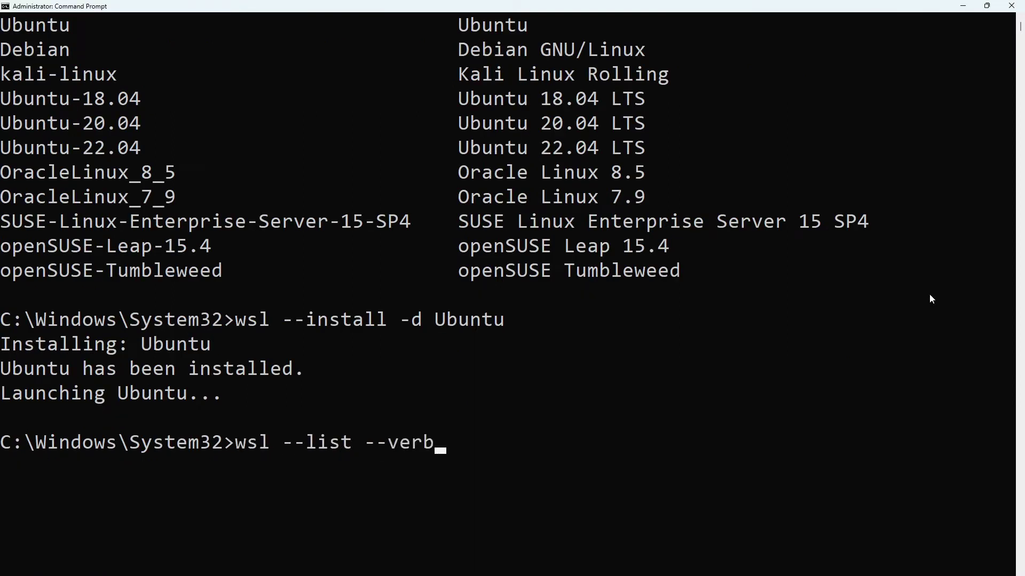
type("ose")
Confirm Ubuntu runs on WSL version 2, terminate it, and check it stopped
key("Return")
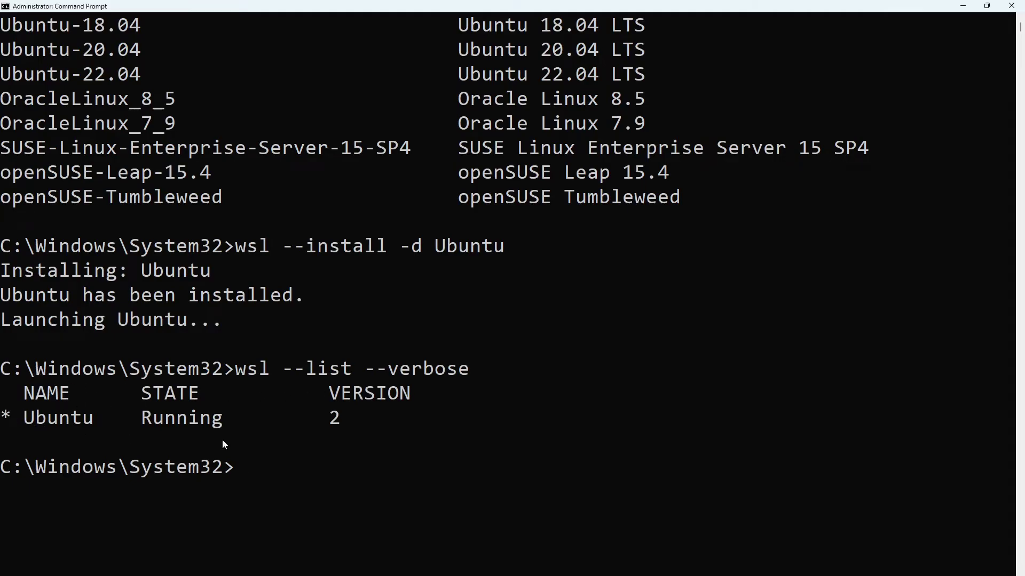
type("wsl -")
type("t Ubun")
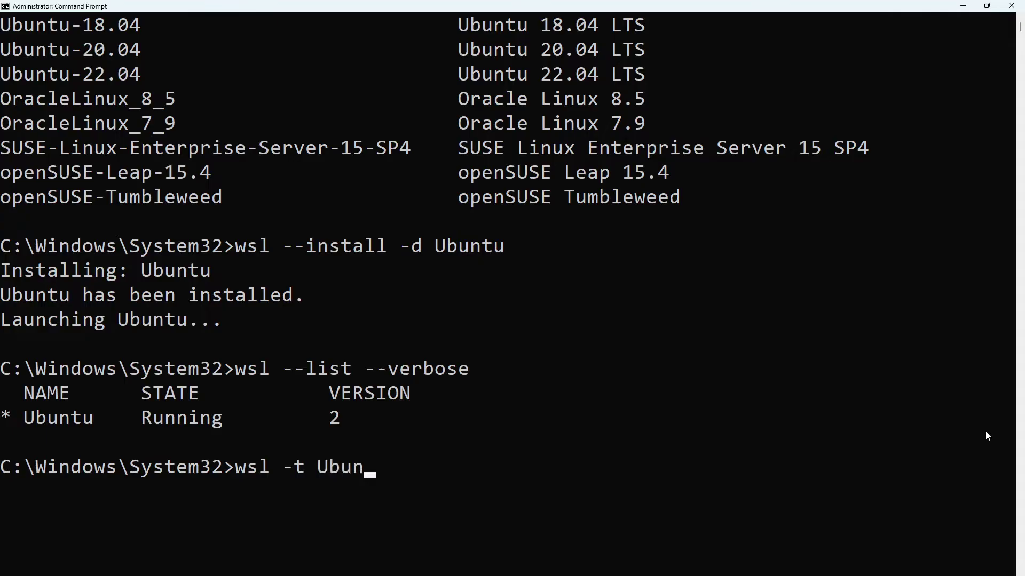
type("tu")
key("Return")
key("Up")
key("Up")
key("Return")
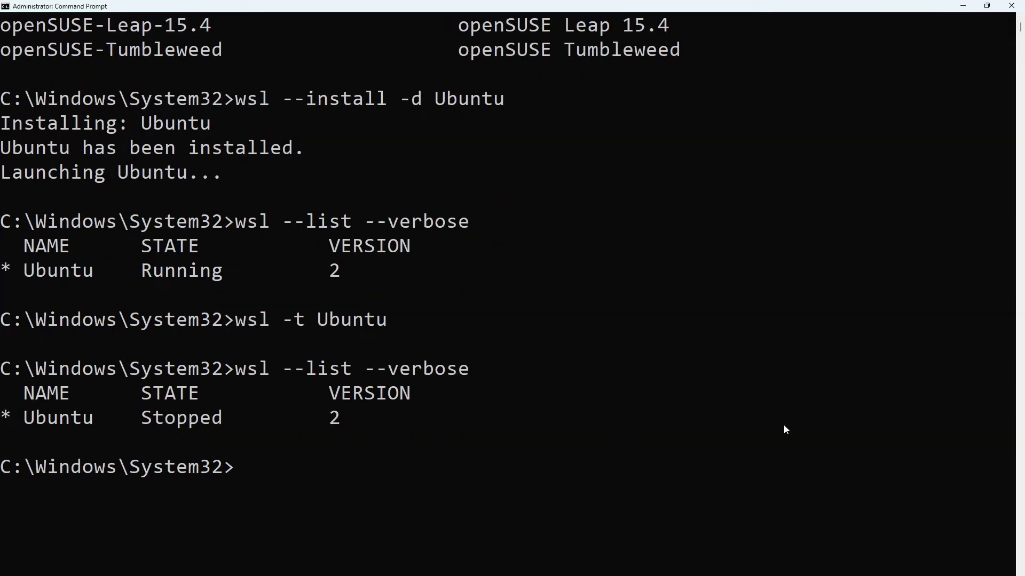
type("w")
type("sl --distr")
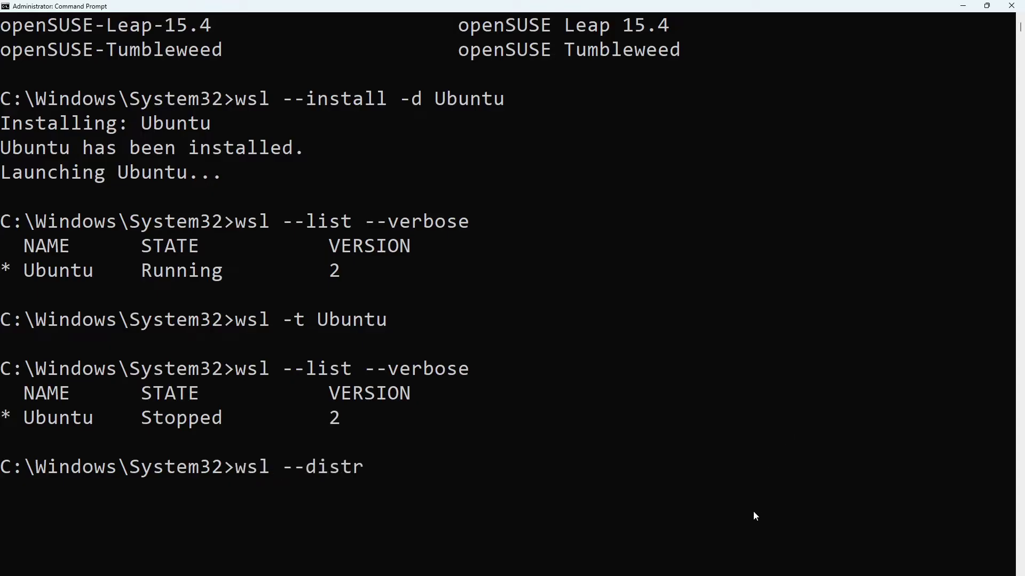
type("ibution")
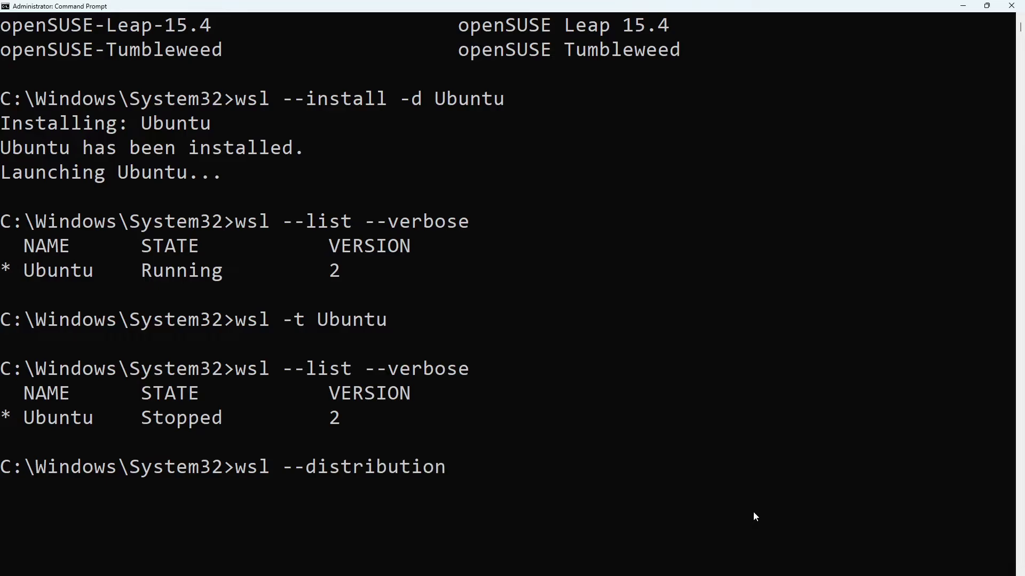
type(" Ubuntu")
Relaunch Ubuntu, exit its shell, terminate it again, and list it as Stopped
key("Return")
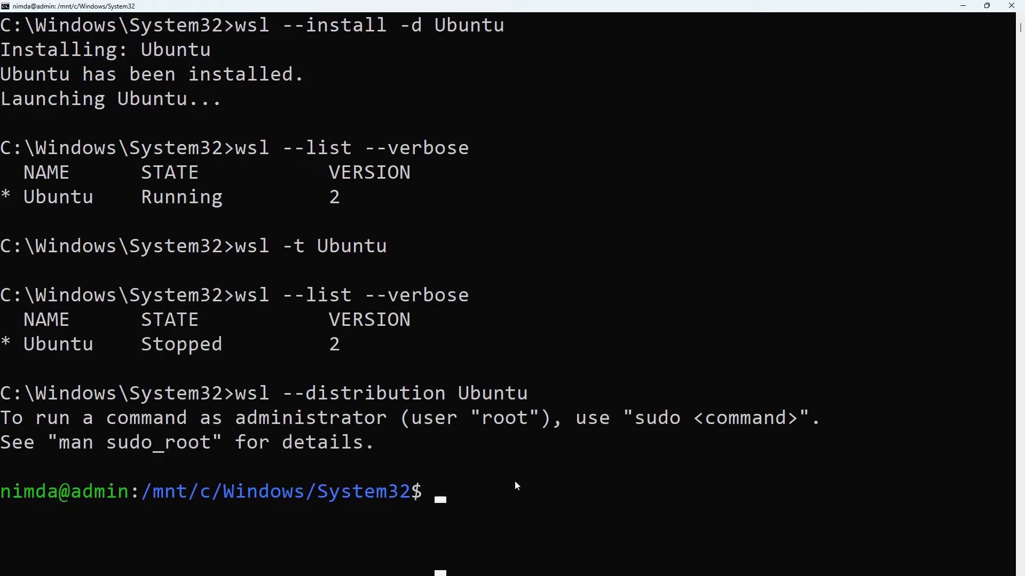
scroll(388, 497, "down", 1, "ctrl")
scroll(398, 498, "down", 1, "ctrl")
scroll(356, 480, "down", 1, "ctrl")
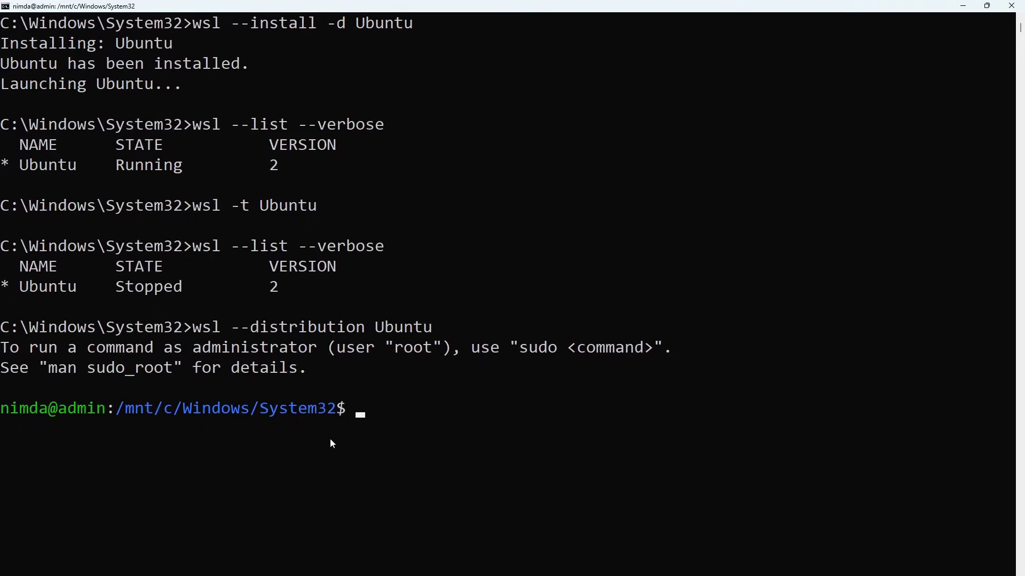
scroll(330, 438, "down", 1, "ctrl")
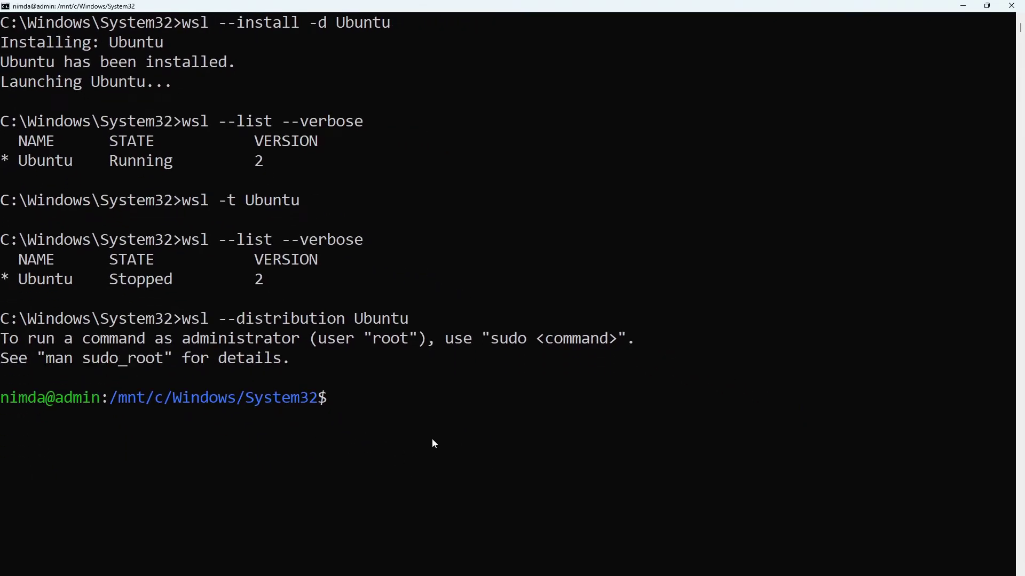
type("exit")
key("Return")
key("Up")
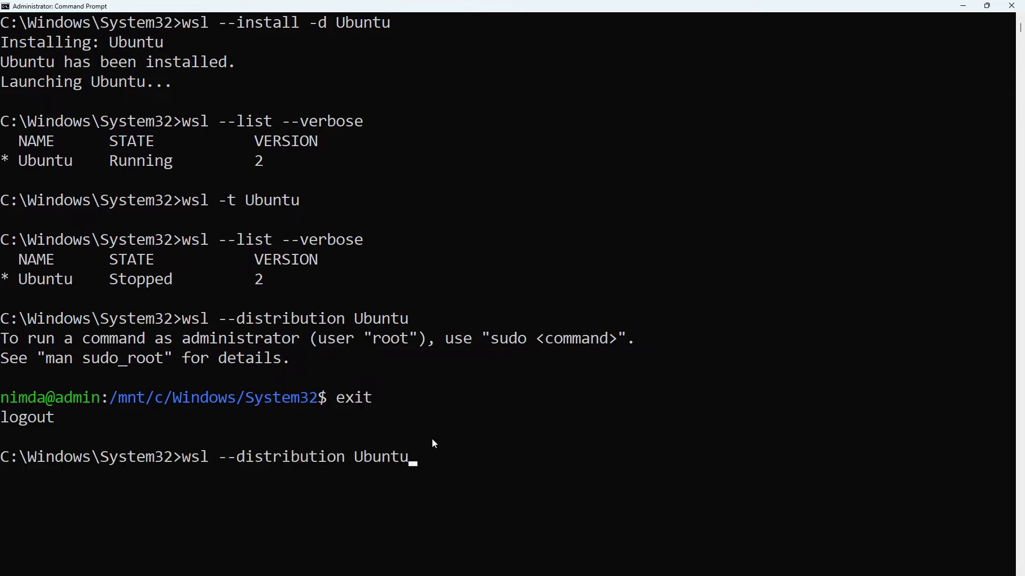
key("Up")
key("Up")
key("Return")
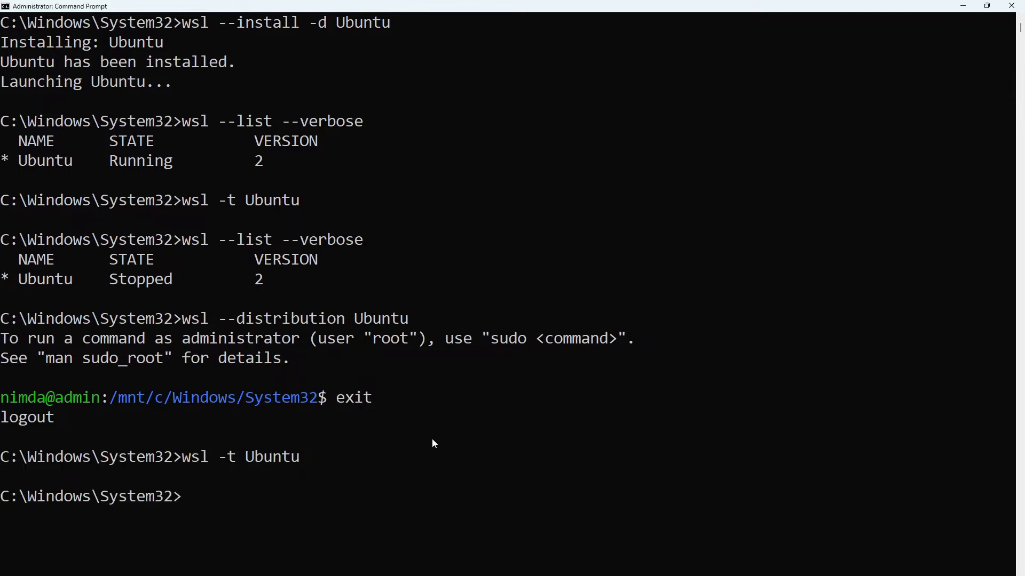
key("Up")
key("Up")
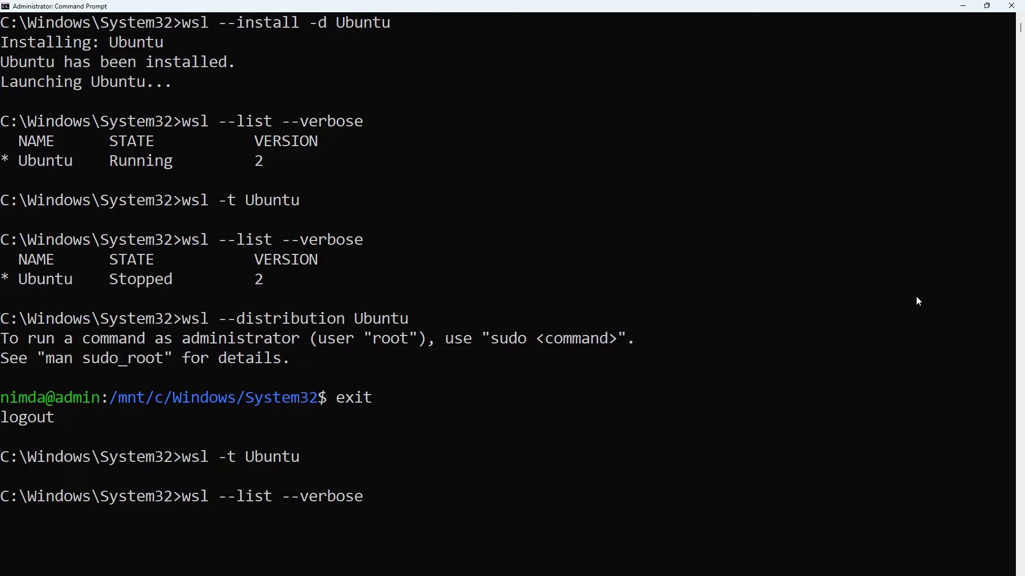
key("Return")
key("Return")
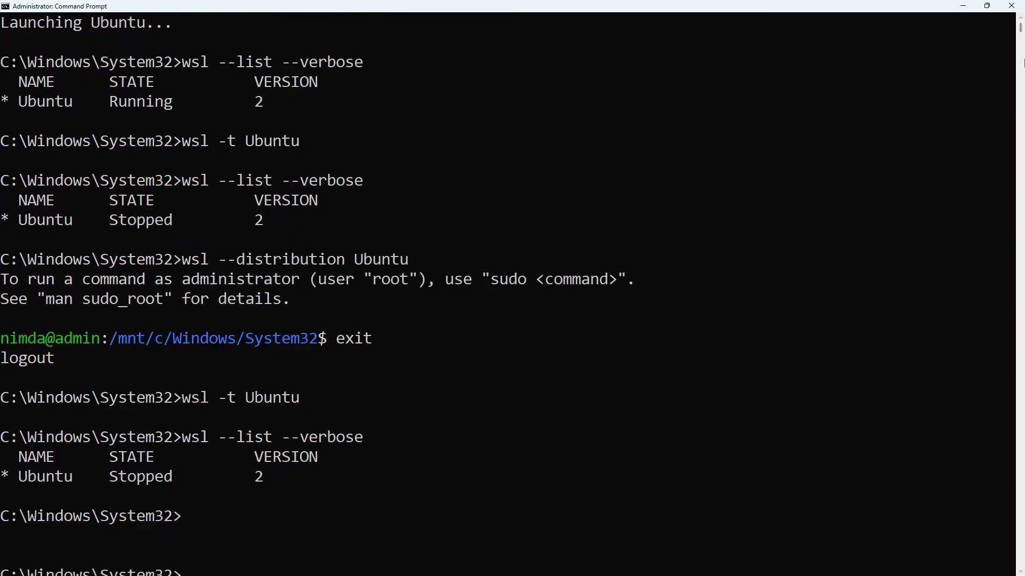
Launch the Ubuntu app from Start search
left_click(1012, 6)
key("super")
type("ubu")
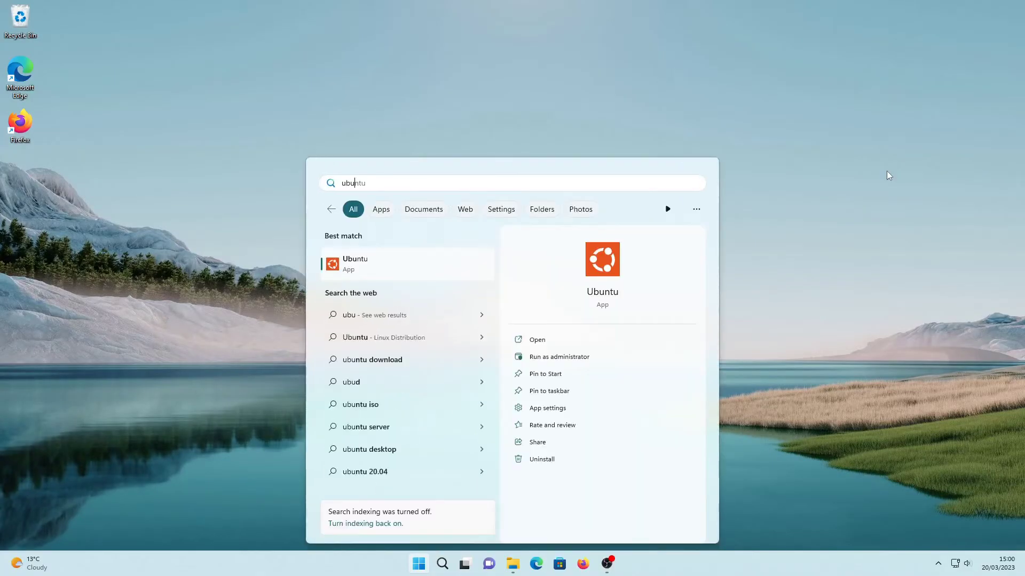
key("Return")
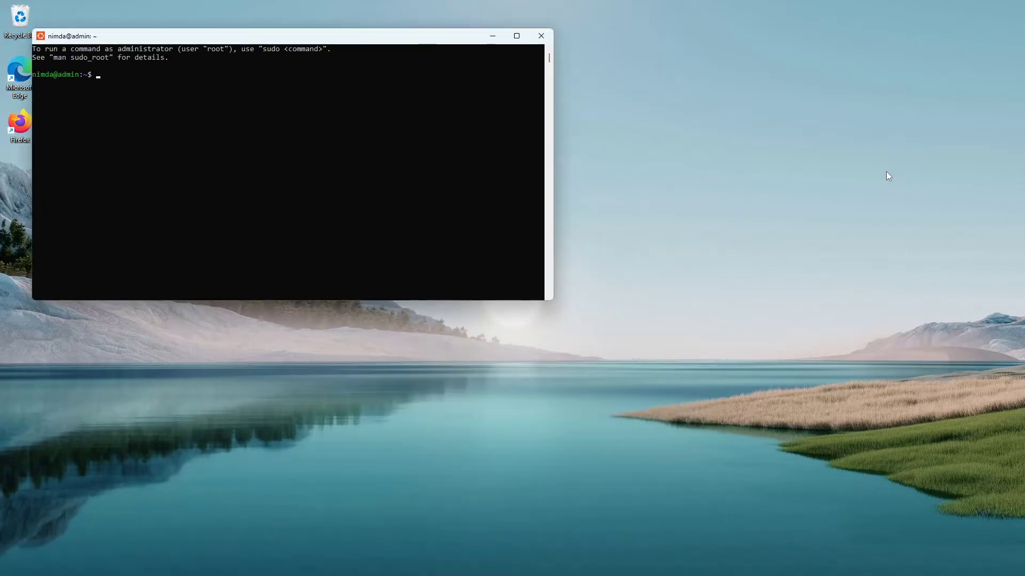
left_click(541, 36)
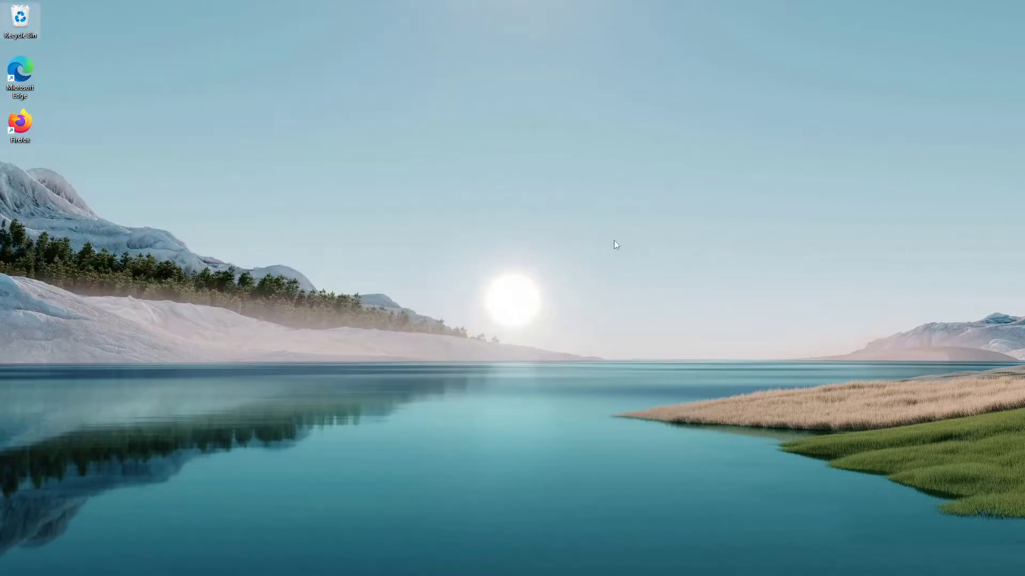
type("gcc ")
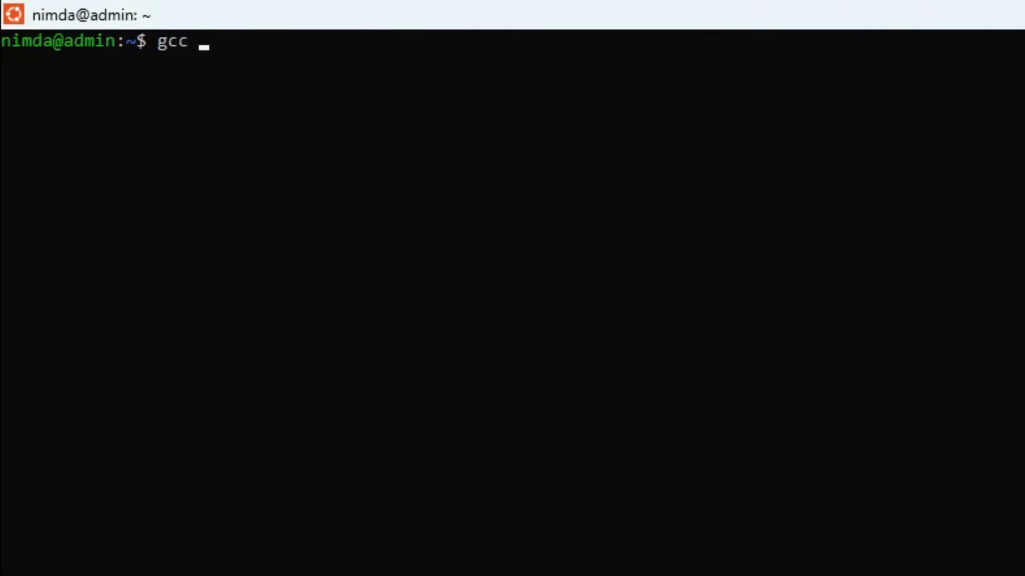
type("--version")
Check 'gcc --version', then install gcc with 'sudo apt install gcc --fix-missing'
key("Return")
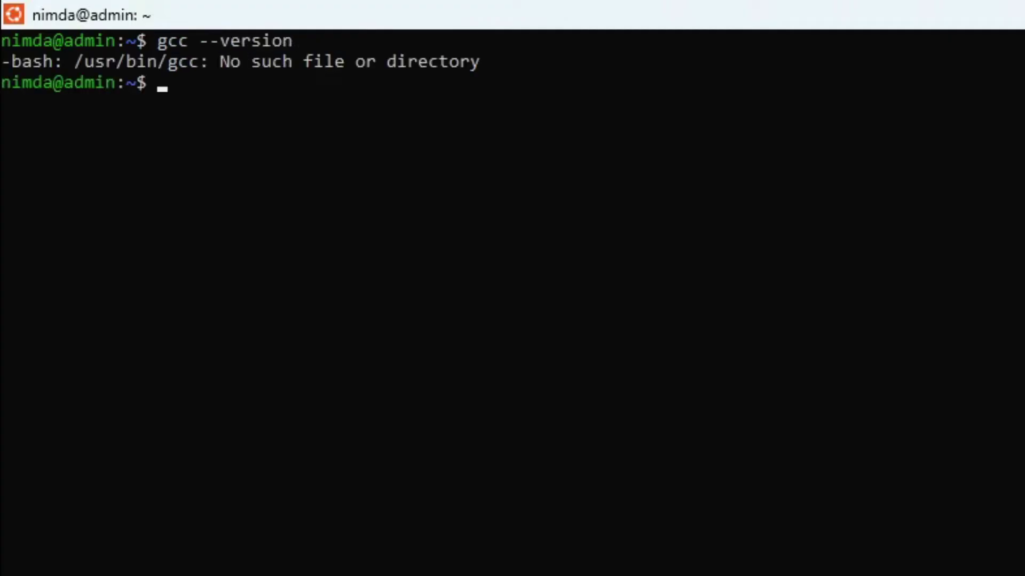
type("sud")
type("o apt install")
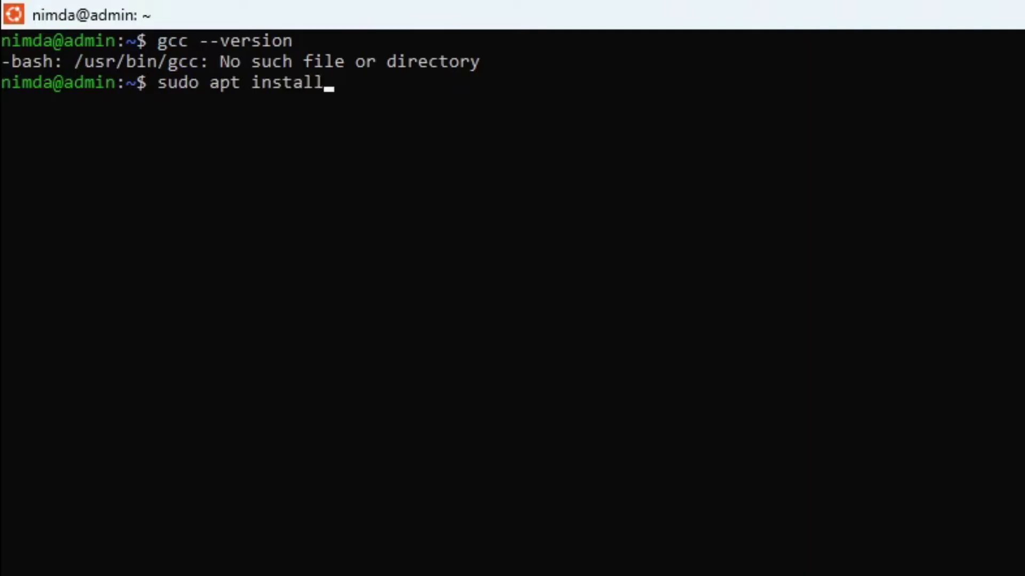
type(" gcc --fix")
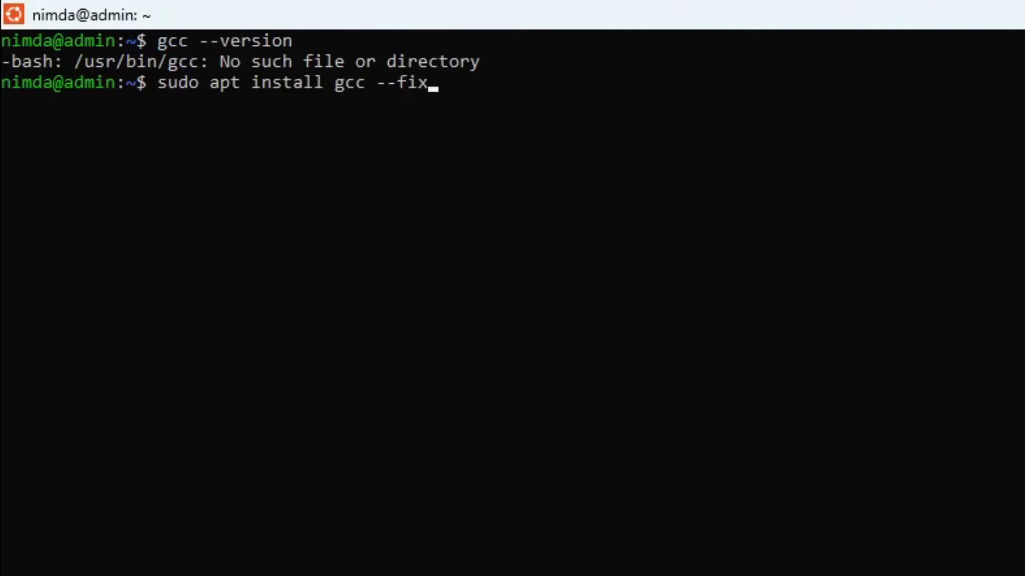
type("-misi")
key("BackSpace")
type("si")
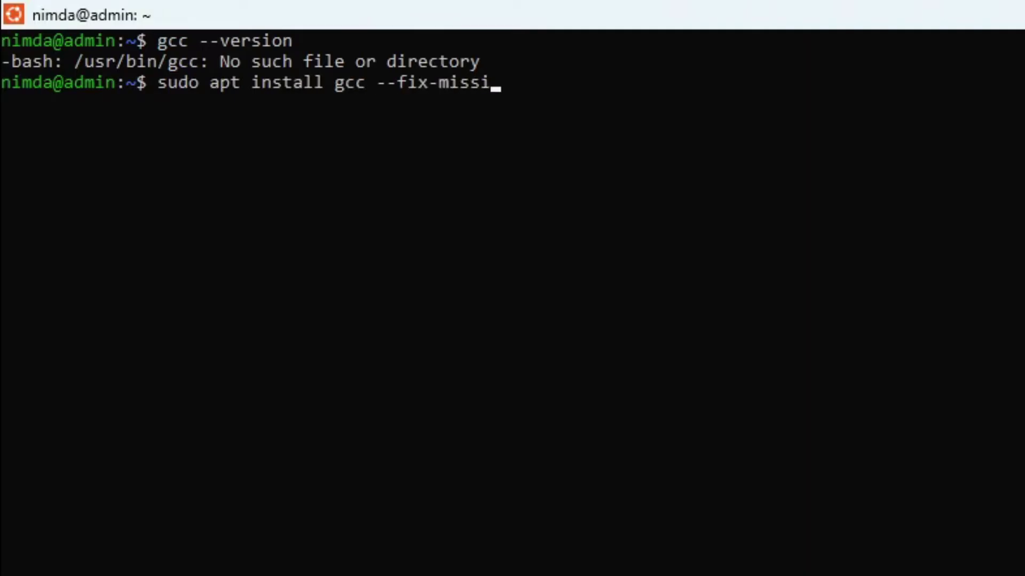
type("ng")
key("Return")
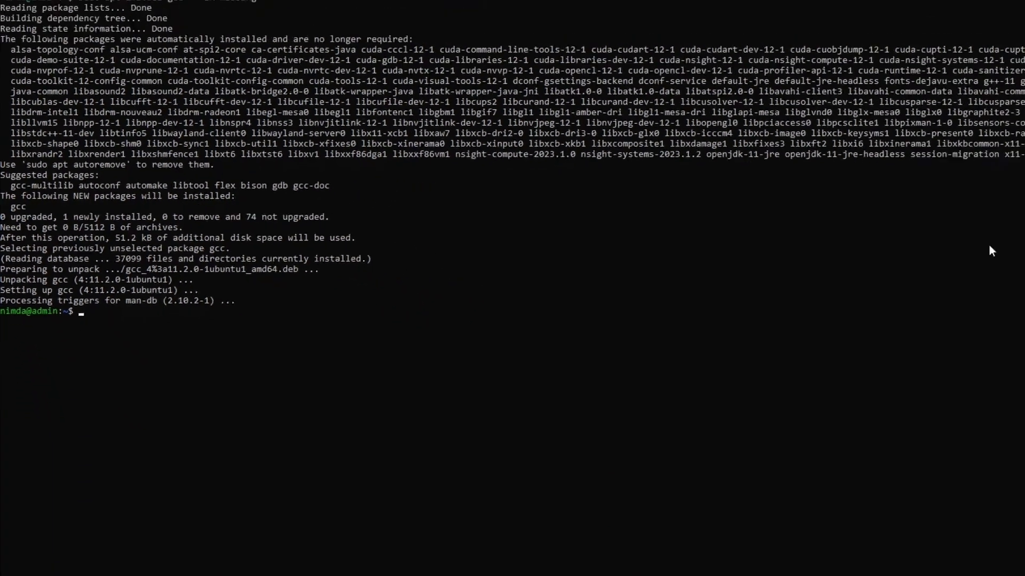
left_click(524, 564)
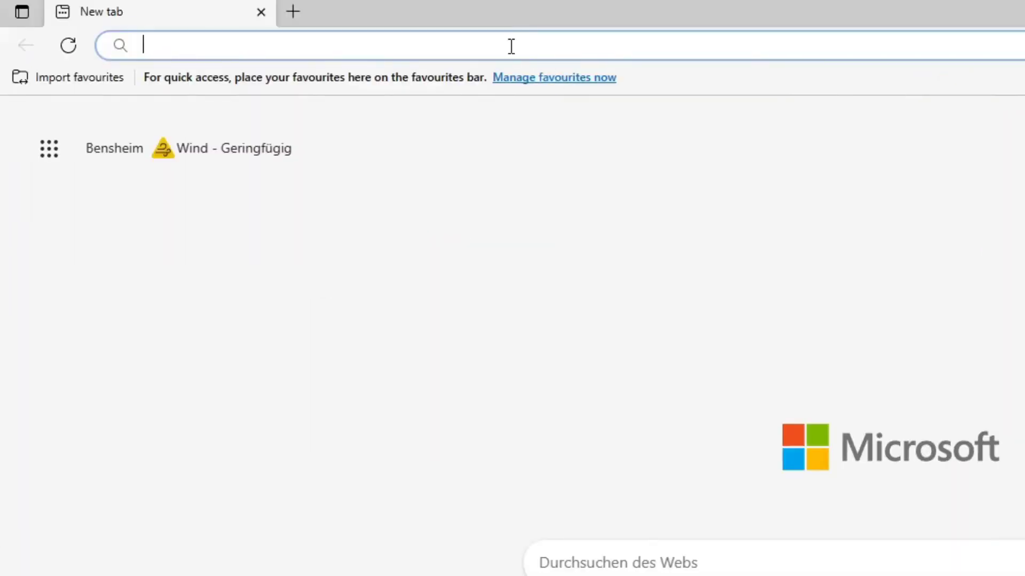
type("nvidia cuda")
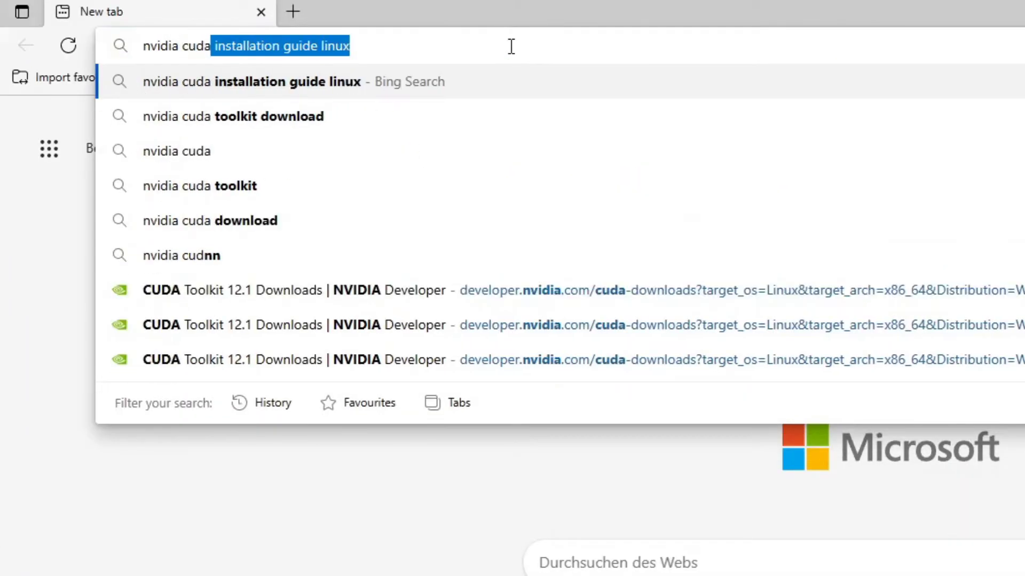
type(" toolkit 11")
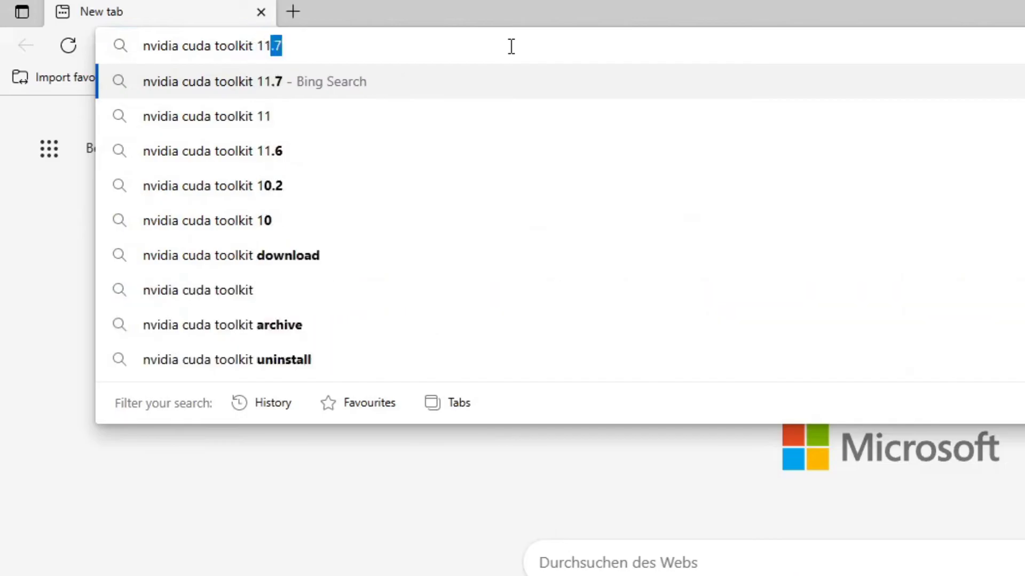
type(".8")
Search for CUDA Toolkit 11.8 and choose Linux x86_64, WSL-Ubuntu 2.0, deb (local)
key("Return")
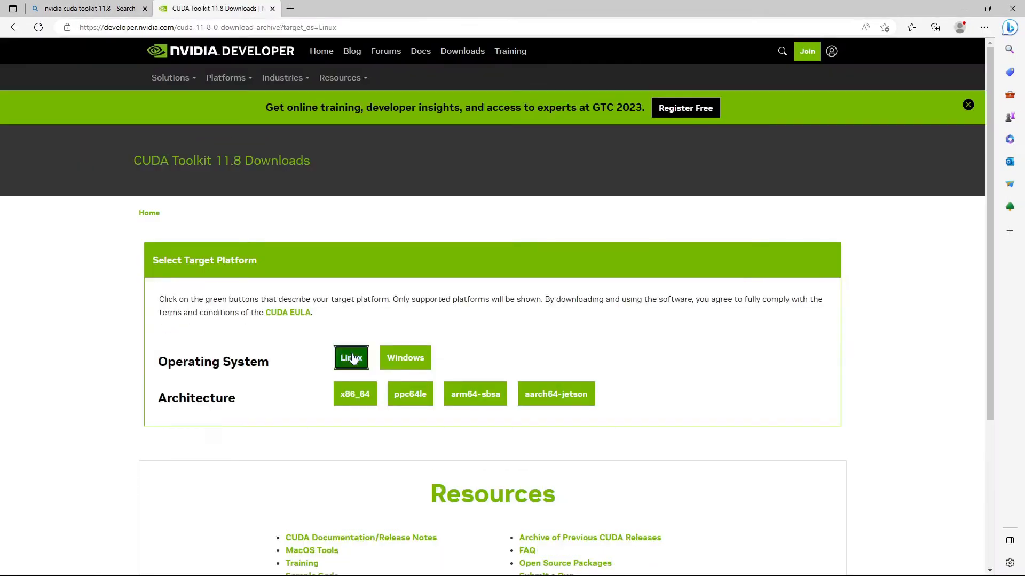
left_click(353, 395)
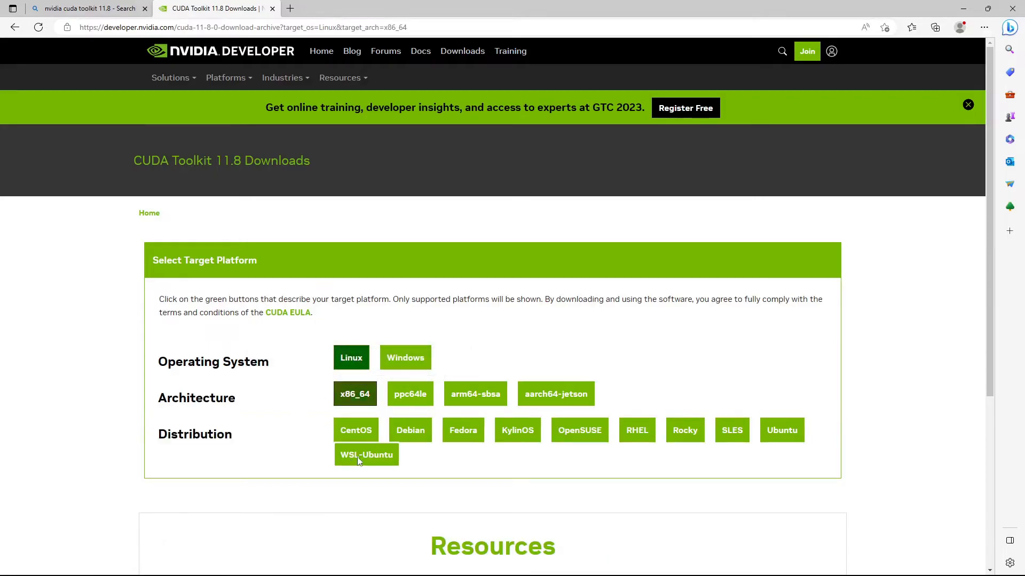
left_click(341, 456)
left_click(344, 521)
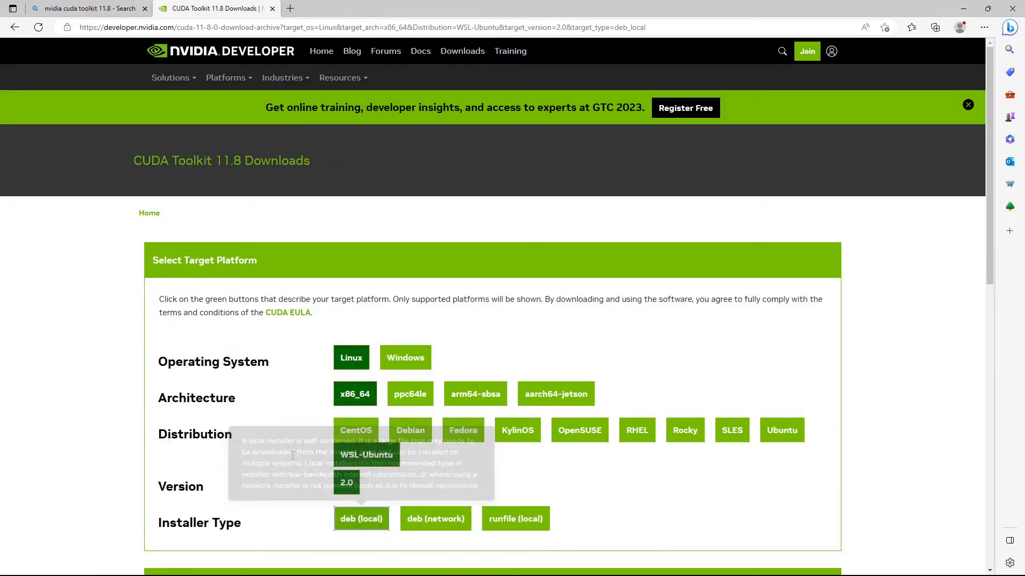
scroll(233, 423, "down", 3)
scroll(183, 416, "down", 1)
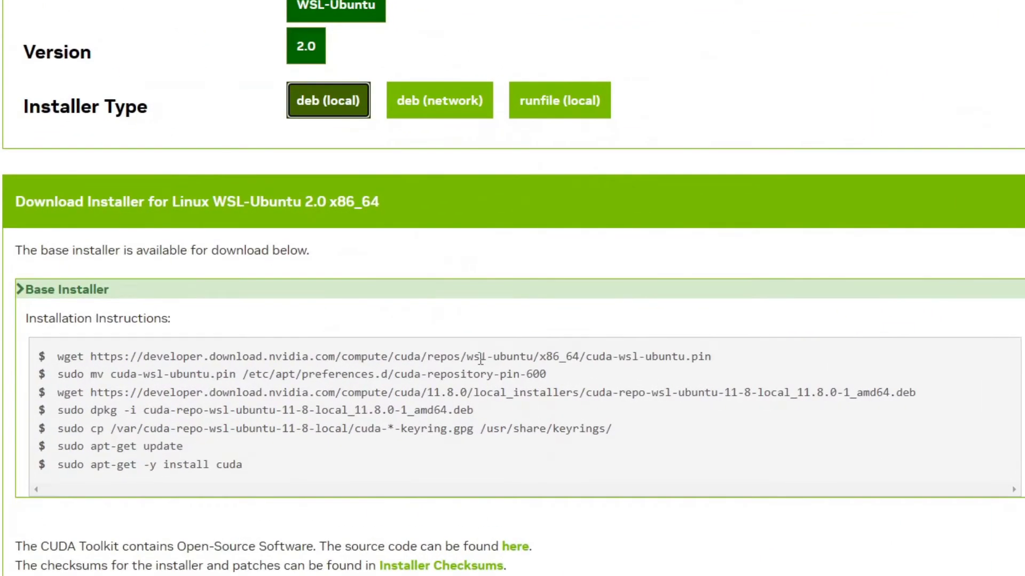
Download the CUDA pin file with wget and sudo mv it into apt preferences
left_click_drag(732, 356, 56, 356)
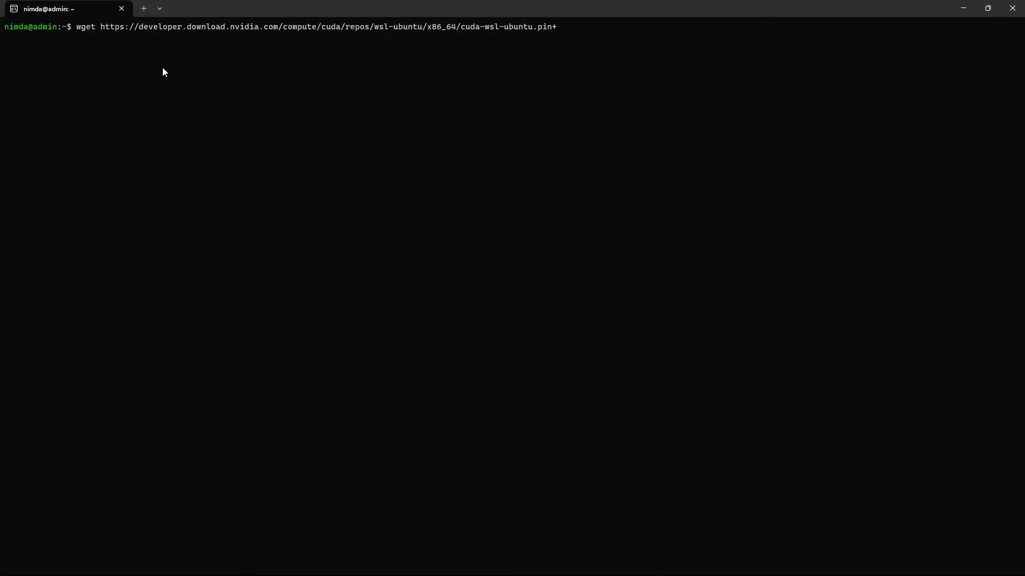
key("Return")
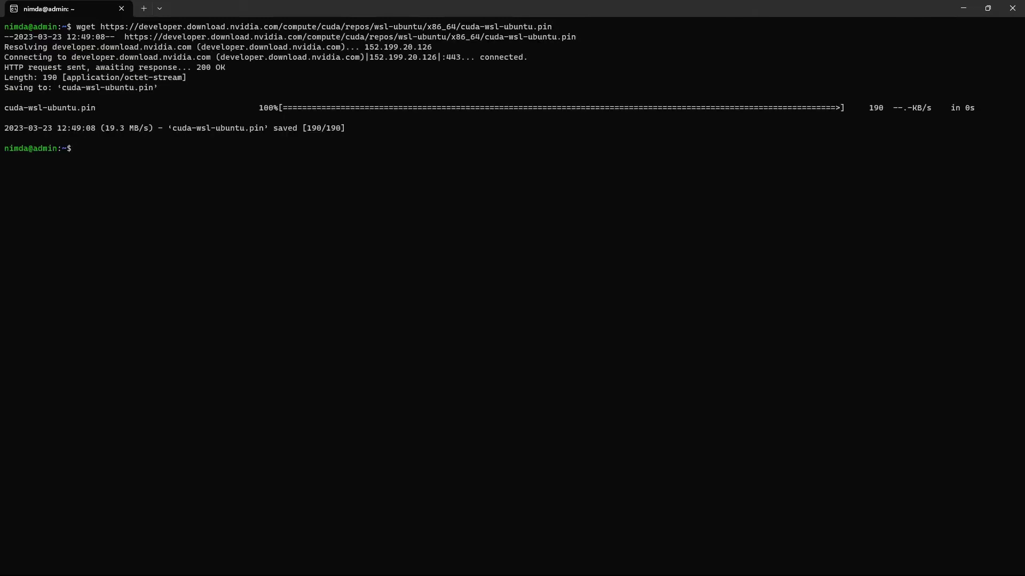
key("alt+Tab")
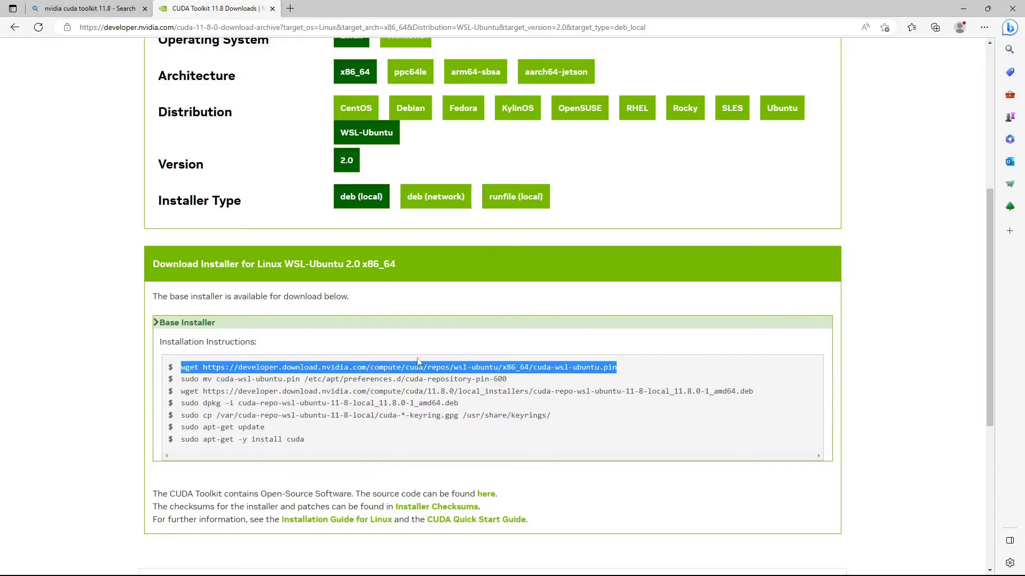
left_click_drag(181, 379, 506, 378)
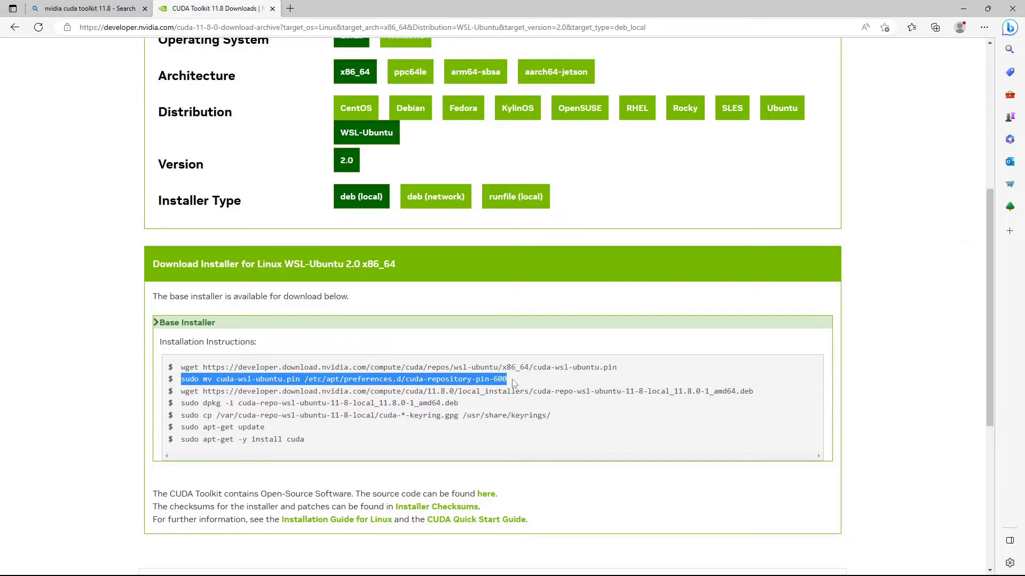
key("alt+Tab")
right_click(378, 261)
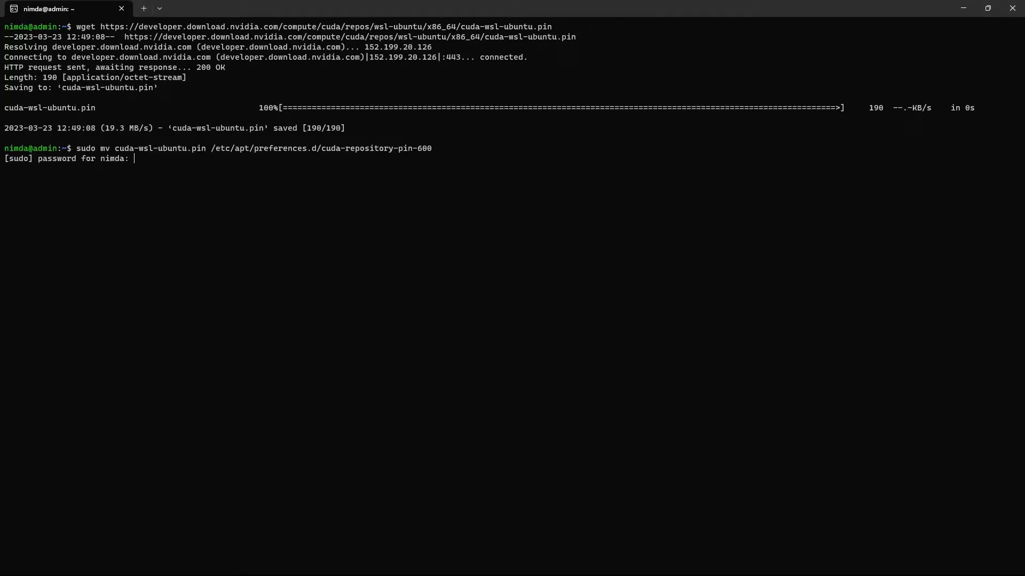
key("Return")
Download the 2.6 GB local CUDA 11.8 repository .deb with wget
key("alt+Tab")
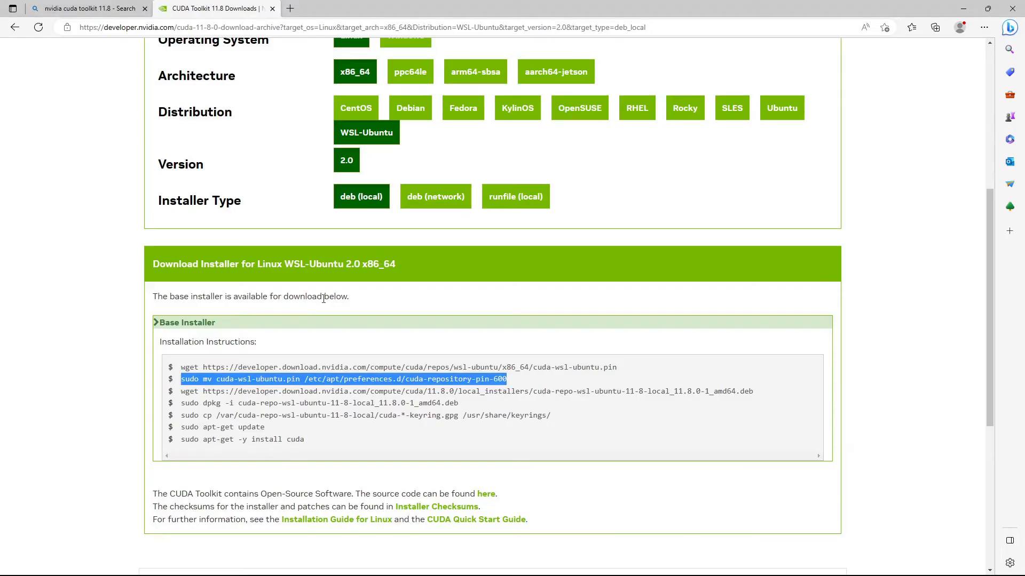
mouse_move(181, 391)
left_mouse_down()
mouse_move(617, 404)
mouse_move(759, 391)
left_mouse_up()
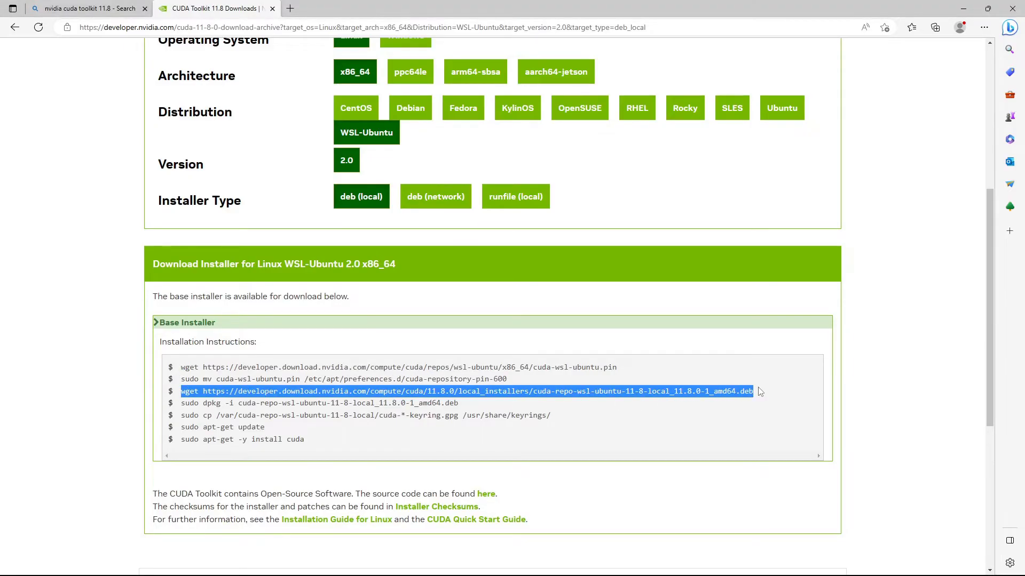
key("alt+Tab")
type("wget https://developer.download.nvidia.com/compute/cuda/11.8.0/local_installers/cuda-repo-wsl-ubuntu-11-8-local_11.8.0-1_amd64.deb")
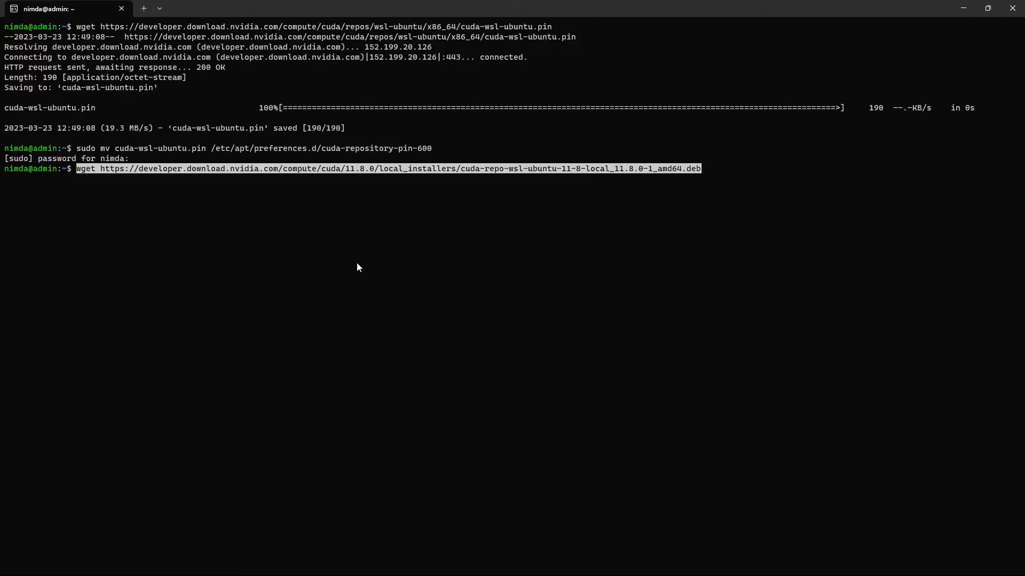
key("Return")
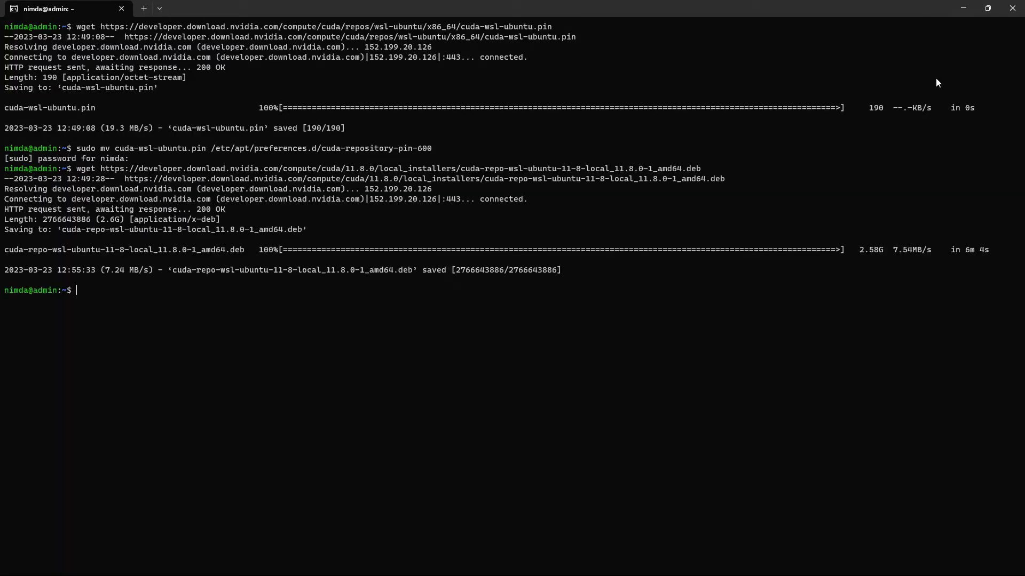
key("alt+Tab")
key("alt+Tab")
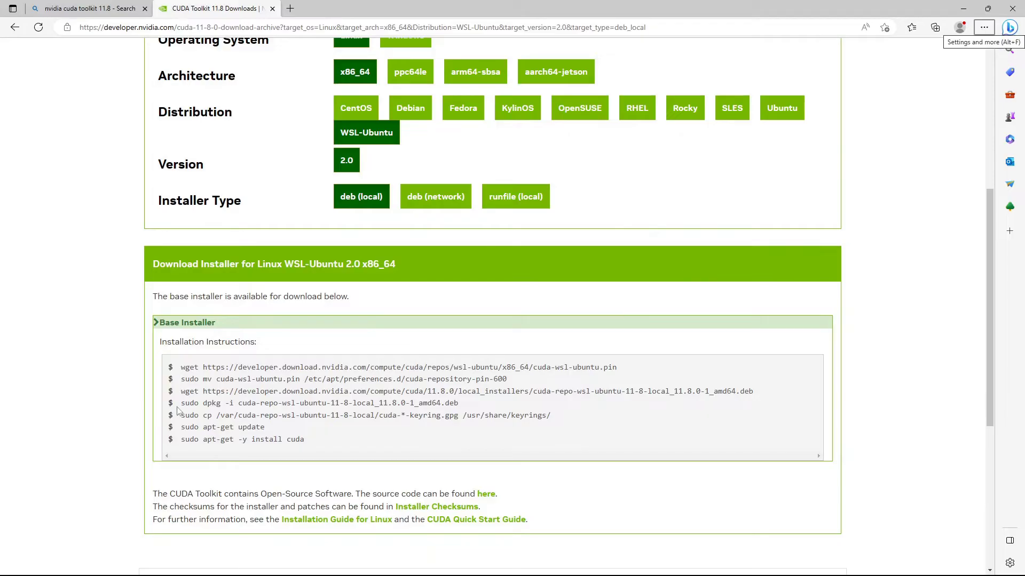
Install the local CUDA repository package with 'sudo dpkg -i'
left_click_drag(180, 404, 469, 406)
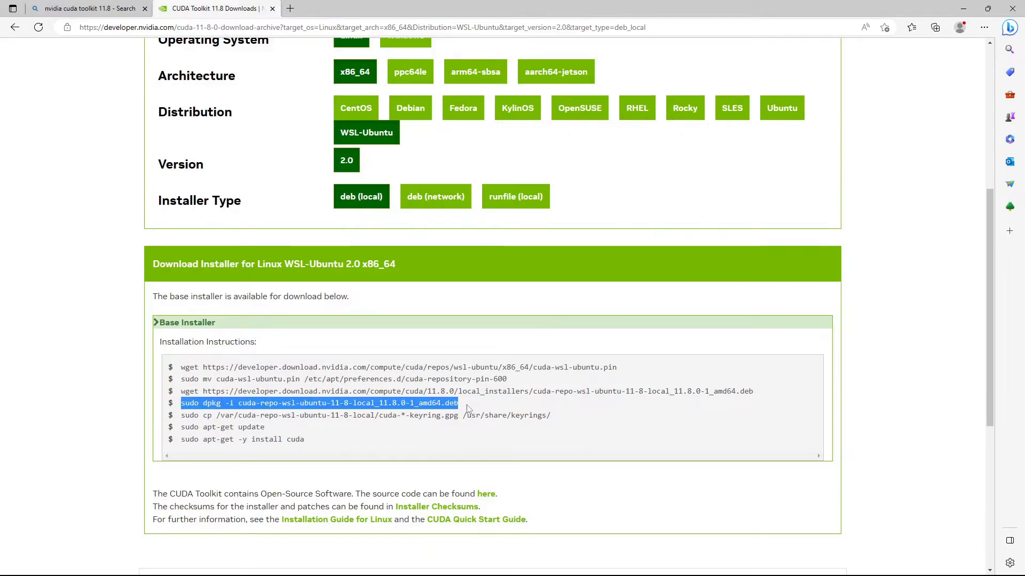
left_click(963, 8)
type("sudo dpkg -i cuda-repo-wsl-ubuntu-11-8-local_11.8.0-1_amd64.deb")
key("Return")
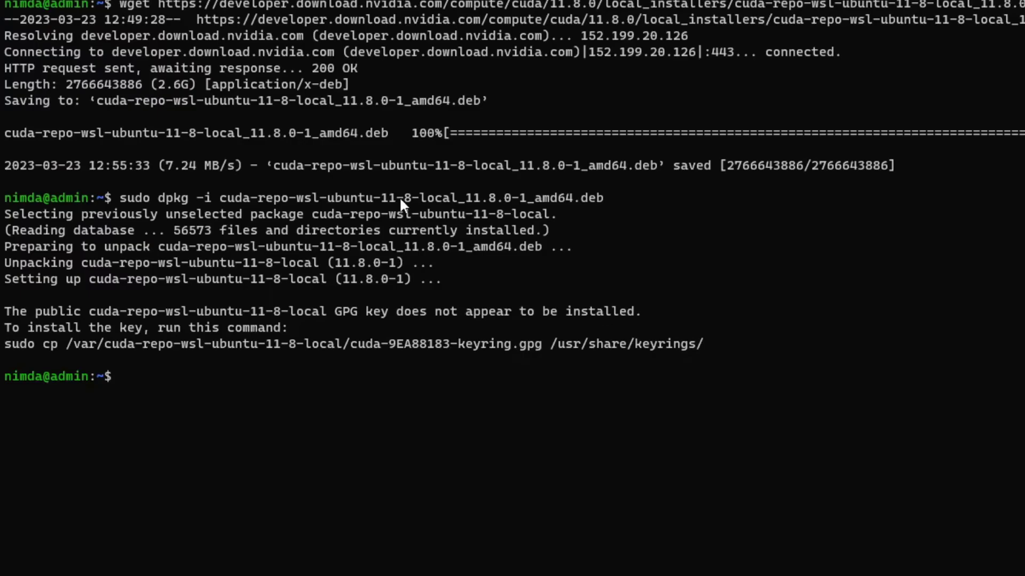
Copy the CUDA keyring into the system keyrings and rerun the dpkg install
key("alt+Tab")
left_click_drag(287, 398, 879, 398)
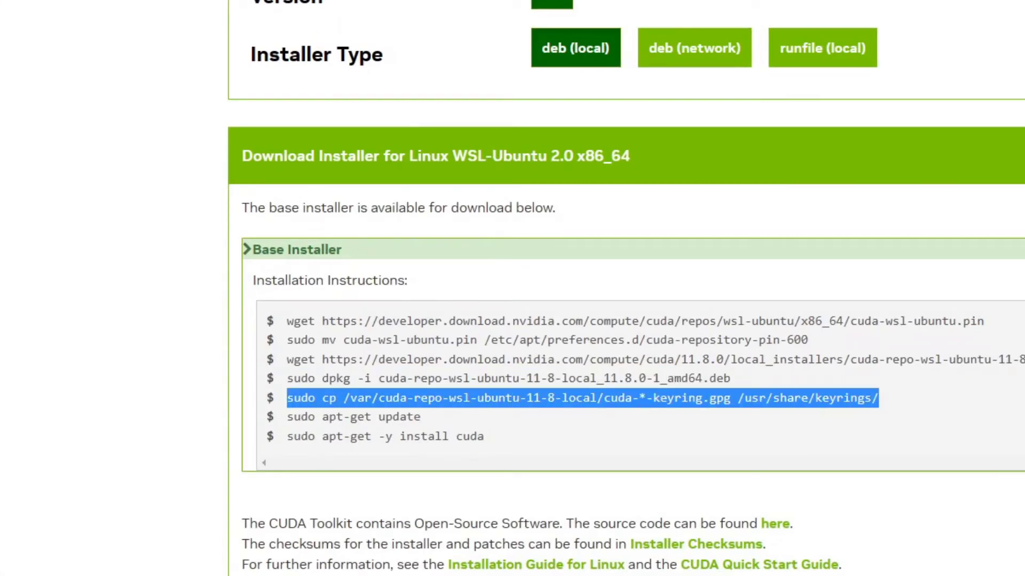
key("alt+Tab")
right_click(559, 247)
key("Return")
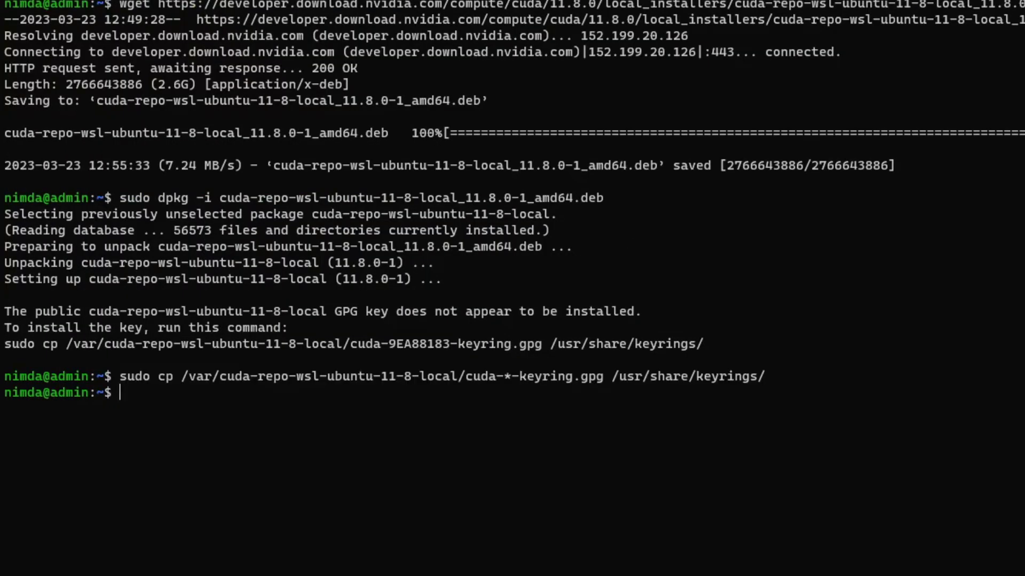
key("Up")
key("Up")
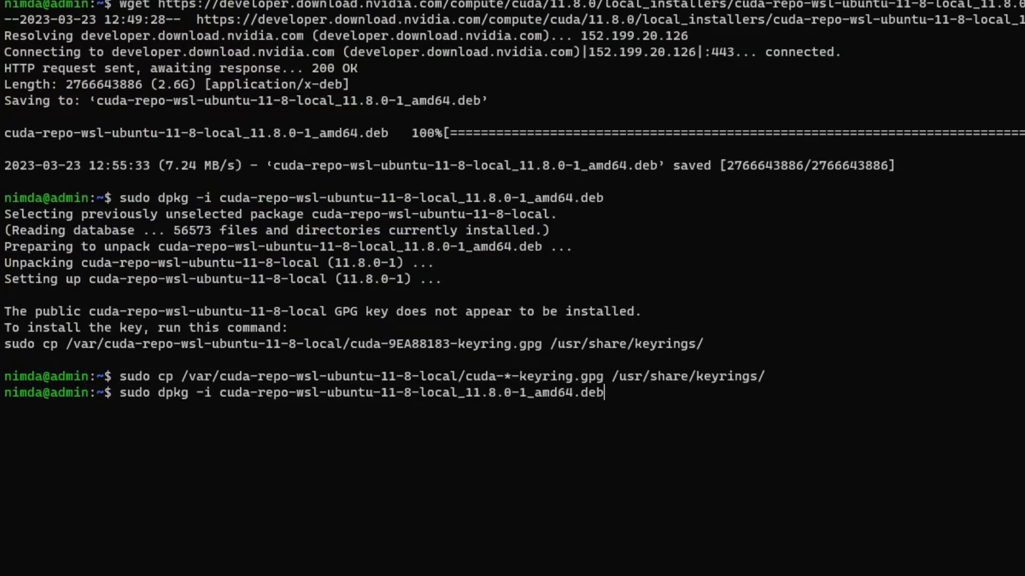
key("Return")
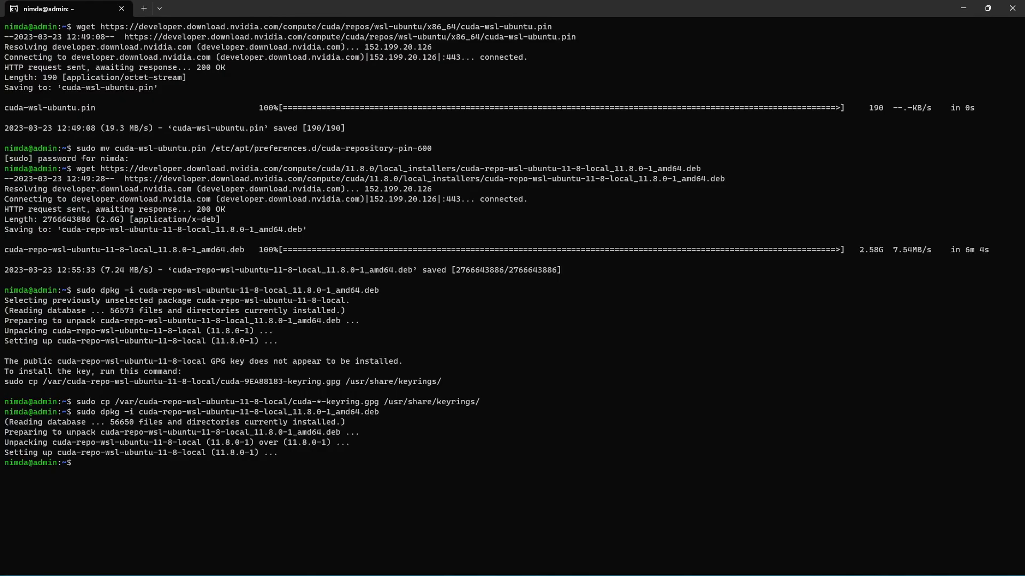
Refresh the package lists with 'sudo apt-get update'
key("alt+Tab")
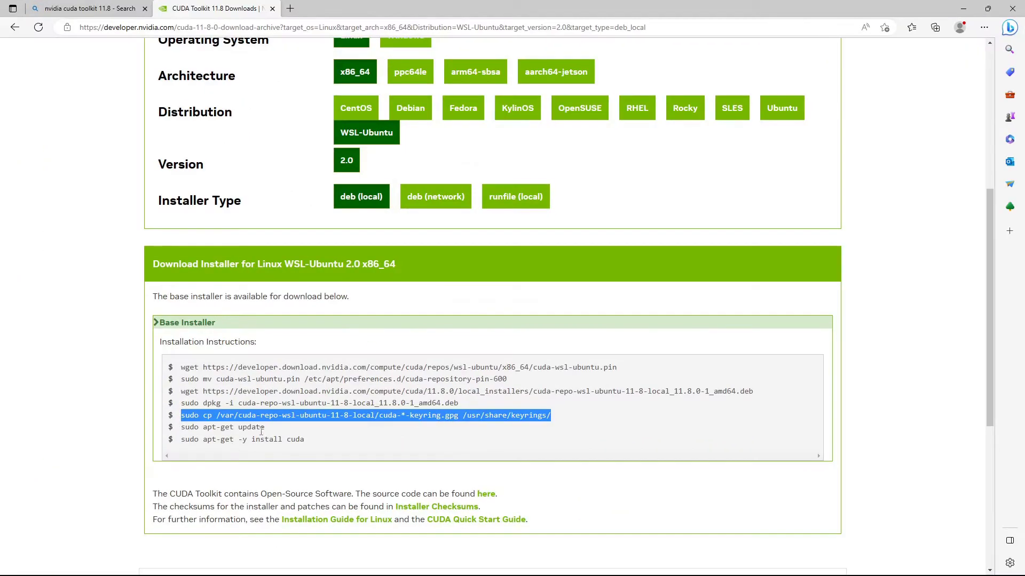
left_click_drag(264, 428, 181, 427)
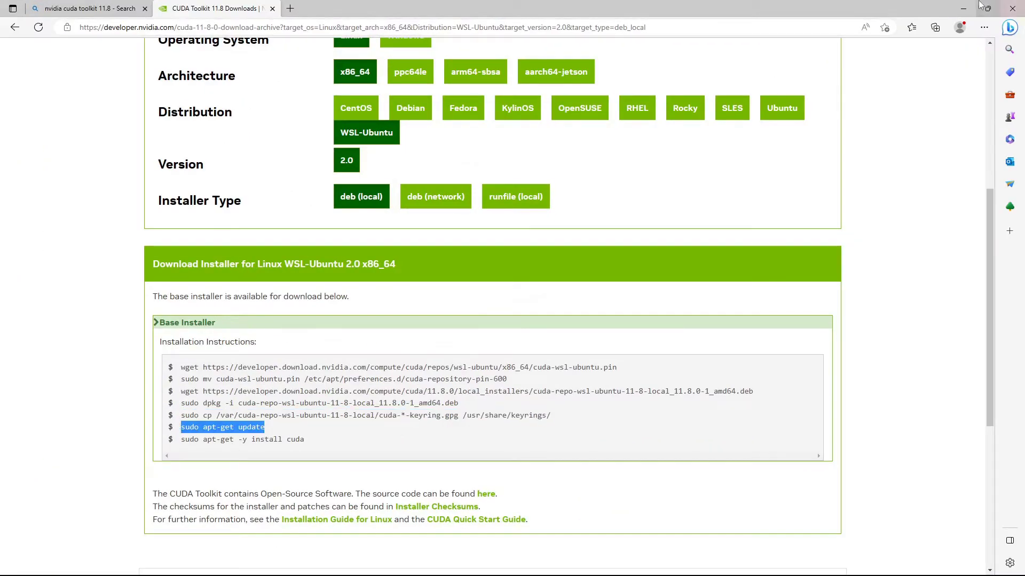
left_click(963, 8)
right_click(375, 437)
key("Return")
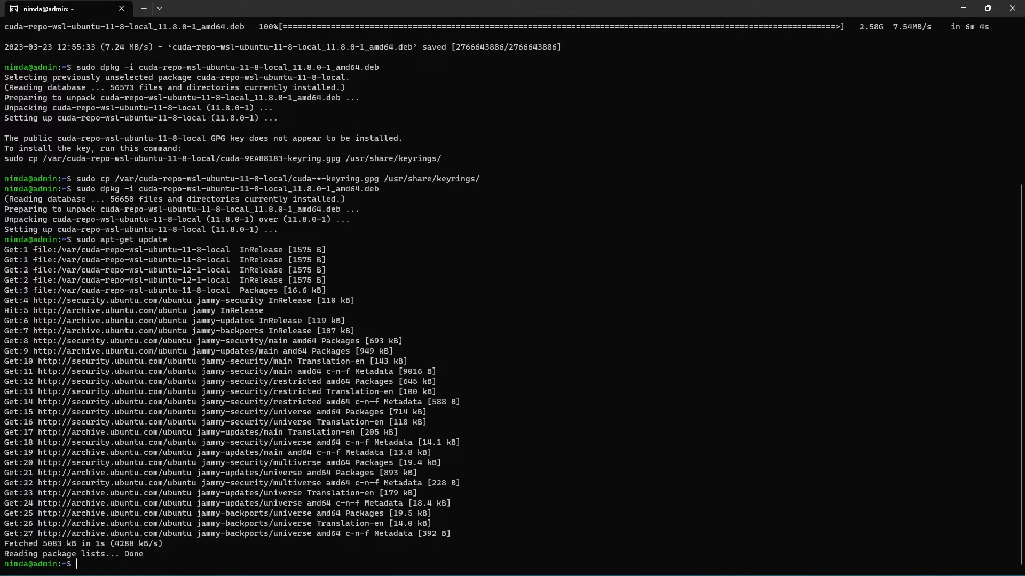
Run 'sudo apt-get -y install cuda' (already at 12.1) and clear the terminal
key("alt+Tab")
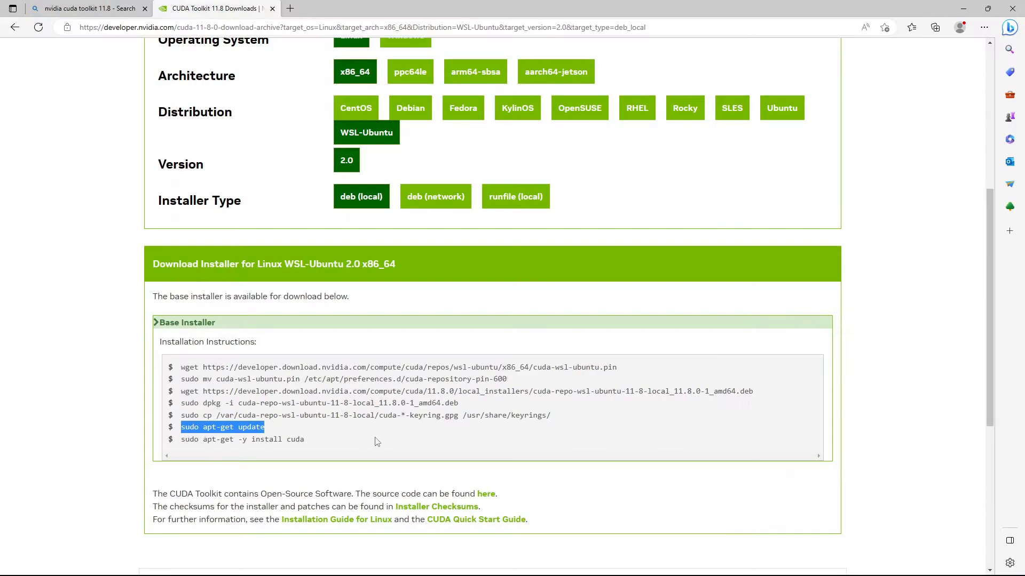
left_click_drag(324, 442, 177, 449)
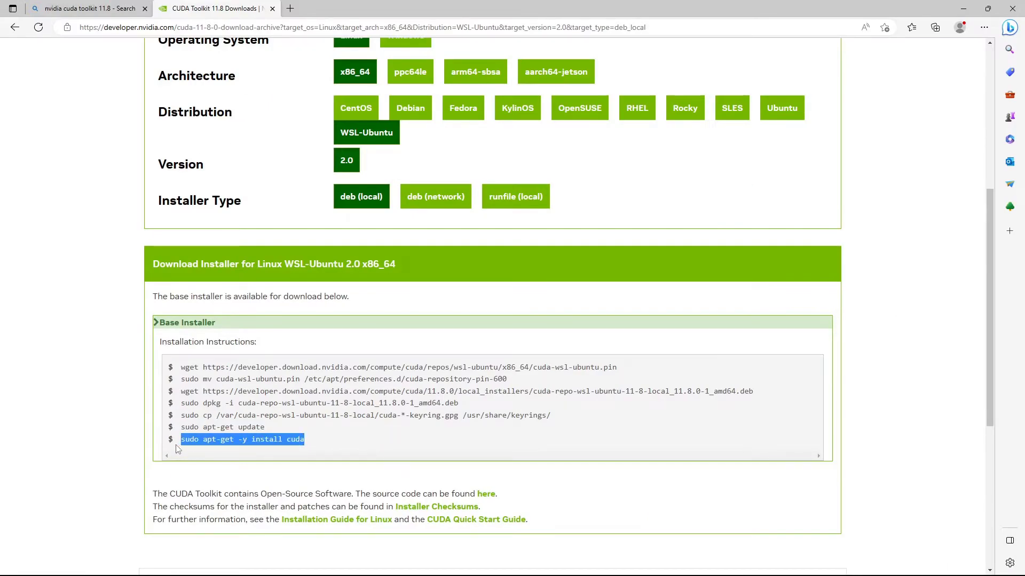
key("alt+Tab")
type("sudo apt-get -y install cuda")
key("Return")
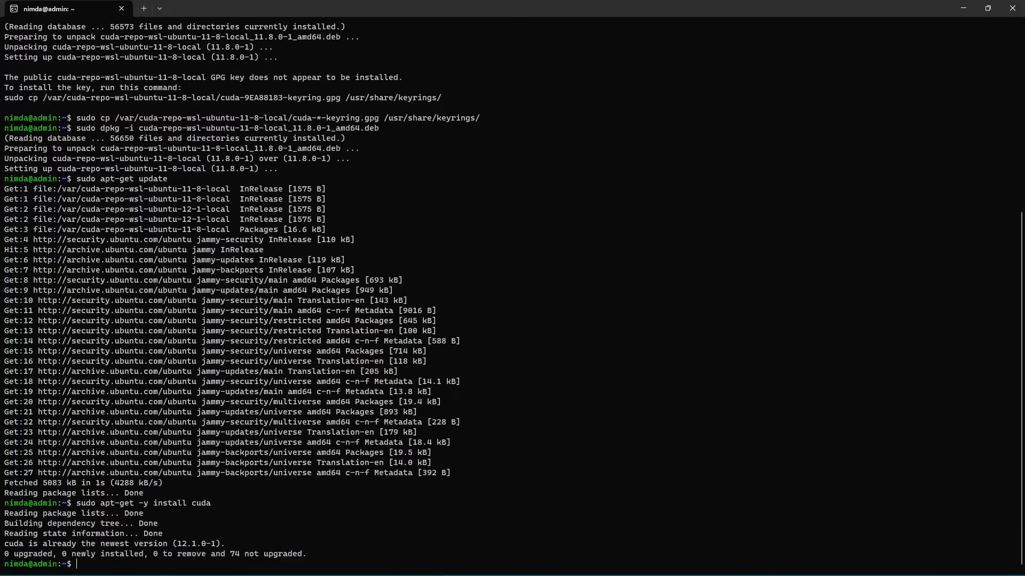
key("ctrl+l")
key("alt+Tab")
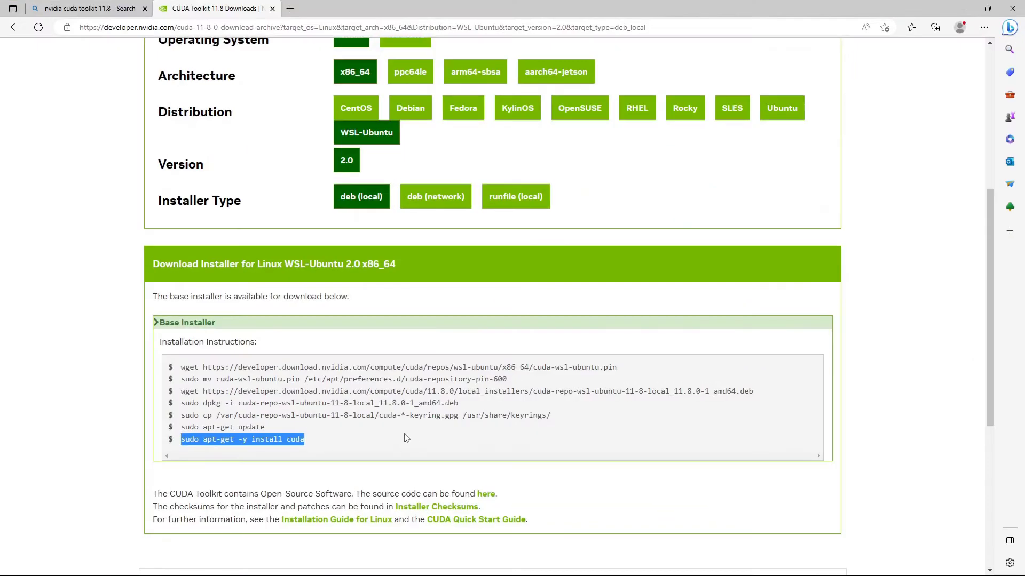
left_click(409, 439)
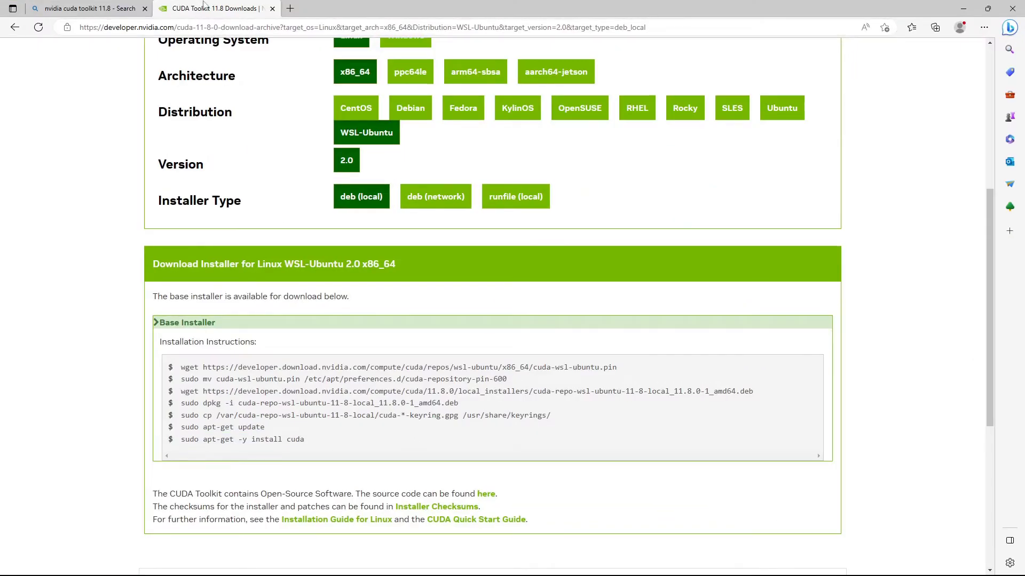
Search for the NVIDIA CUDA installation guide for Linux
key("ctrl+w")
left_click(200, 60)
type("nvi")
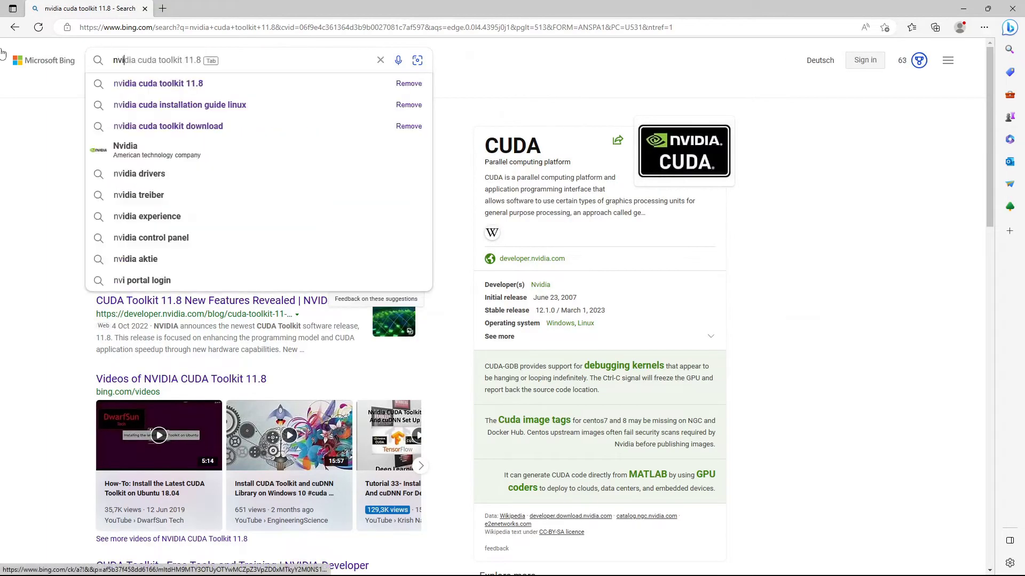
type("da cuda installation guide")
key("Return")
type("li")
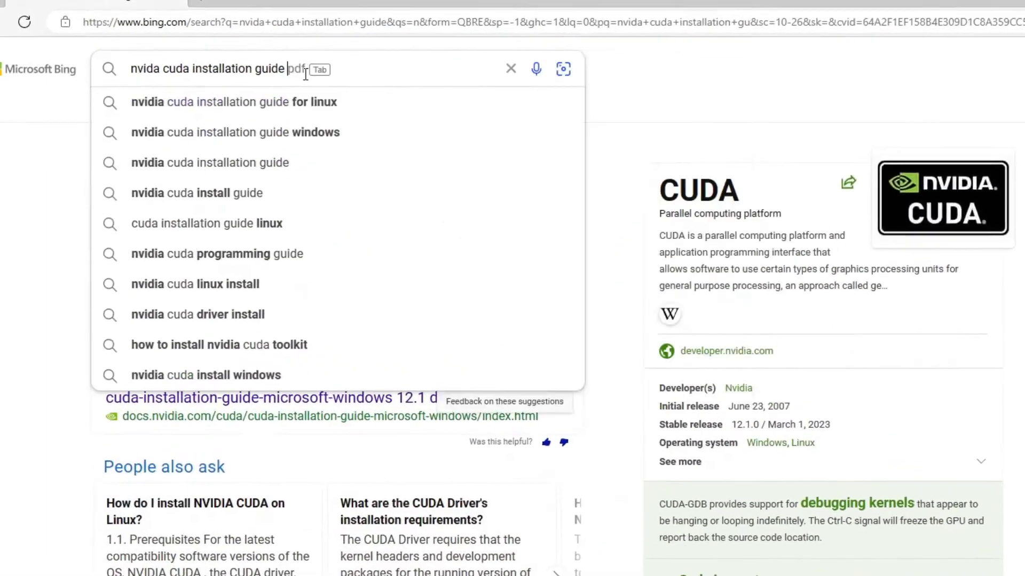
type("nux")
key("Return")
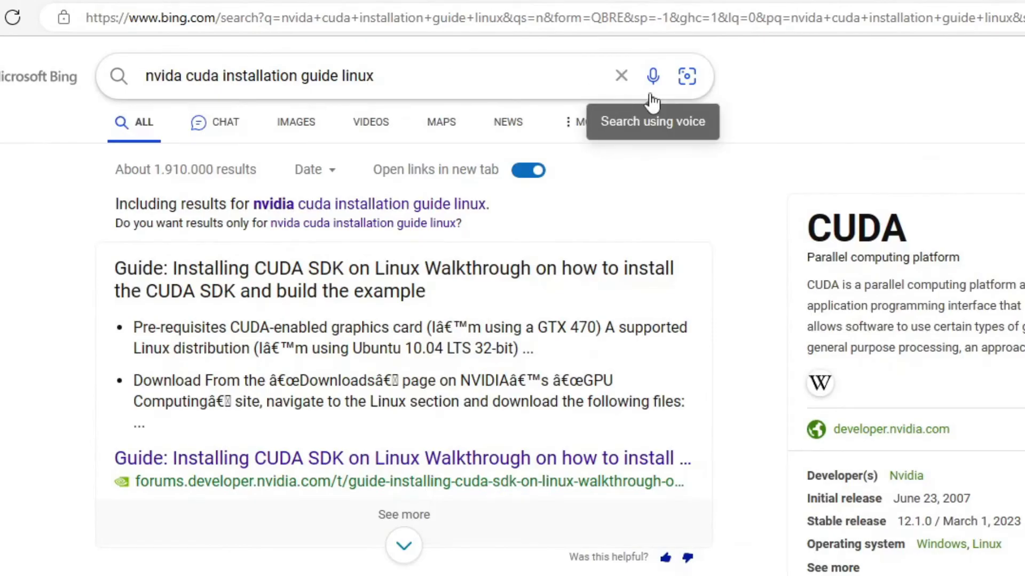
scroll(544, 104, "down", 5)
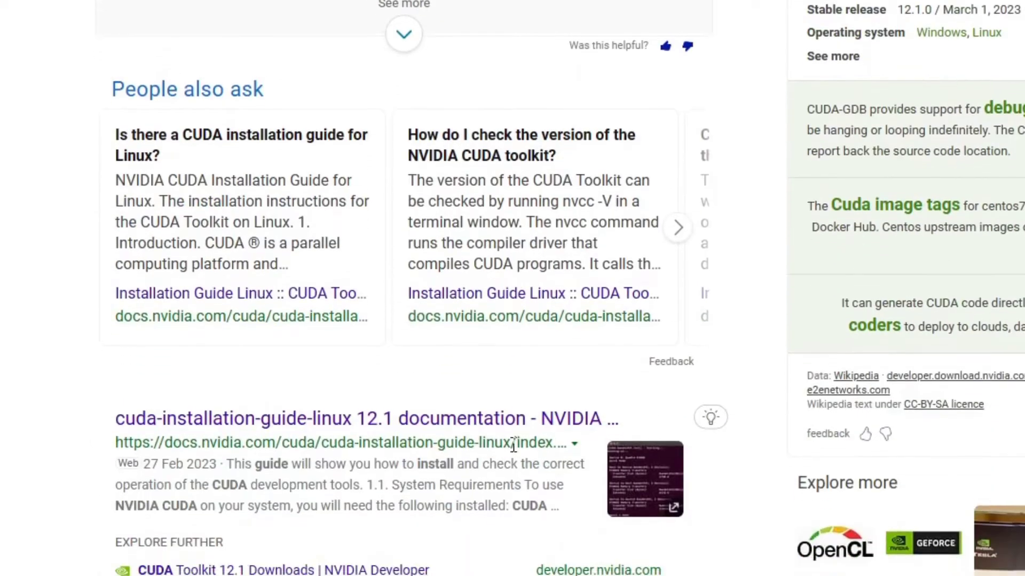
scroll(130, 398, "down", 2)
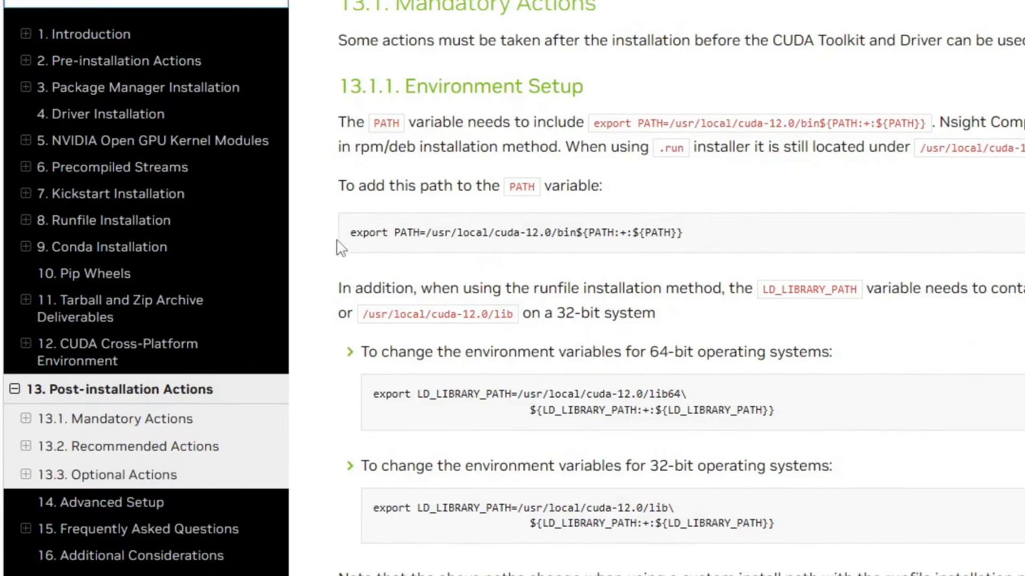
Copy the export PATH line into a scratch tab, change cuda-12.0 to cuda-11.8, and copy it
left_click_drag(346, 232, 789, 227)
key("ctrl+c")
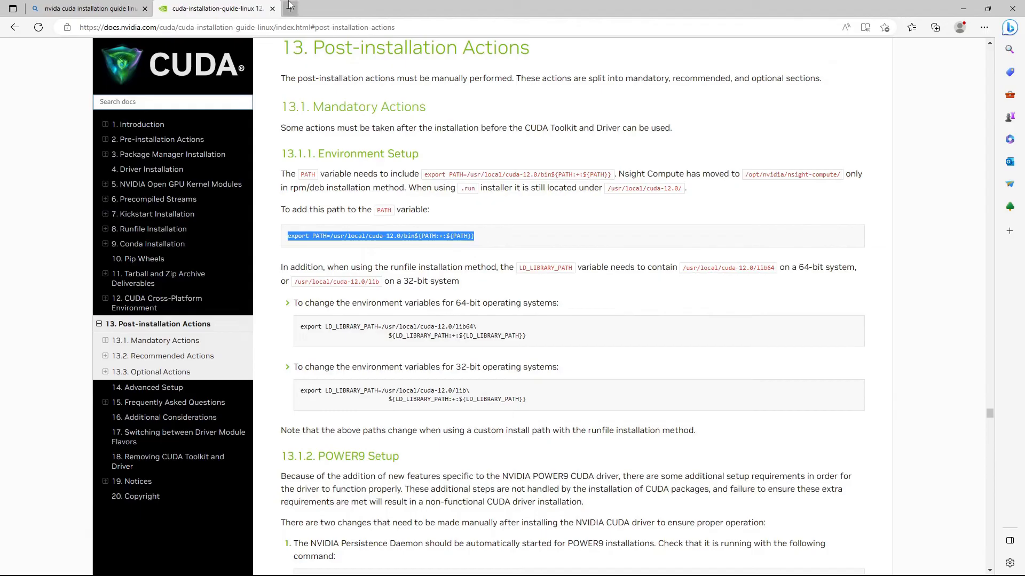
left_click(289, 8)
key("ctrl+v")
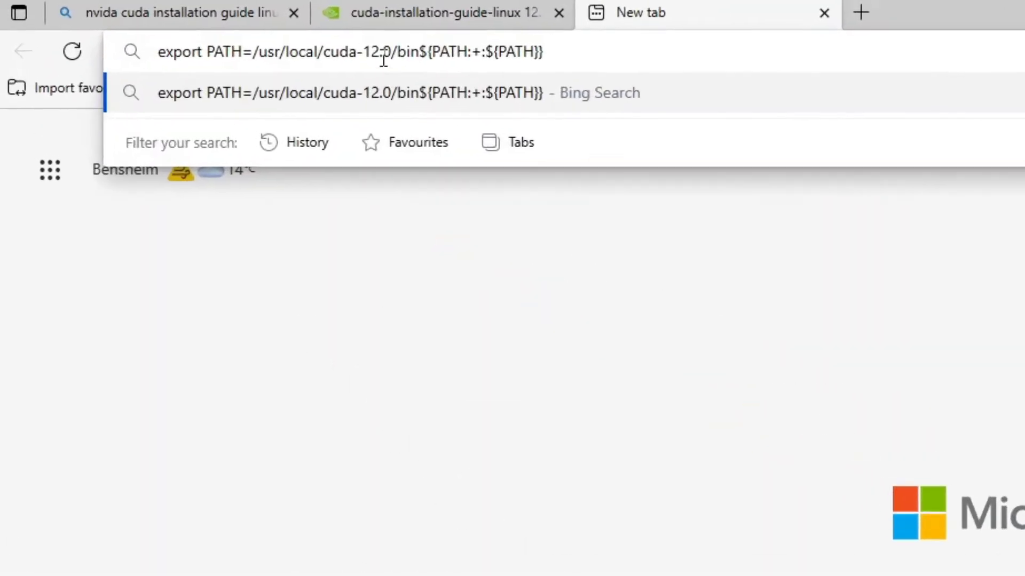
key("BackSpace")
key("BackSpace")
type("11")
key("Right")
key("Right")
key("BackSpace")
type("8")
key("ctrl+a")
left_click(824, 12)
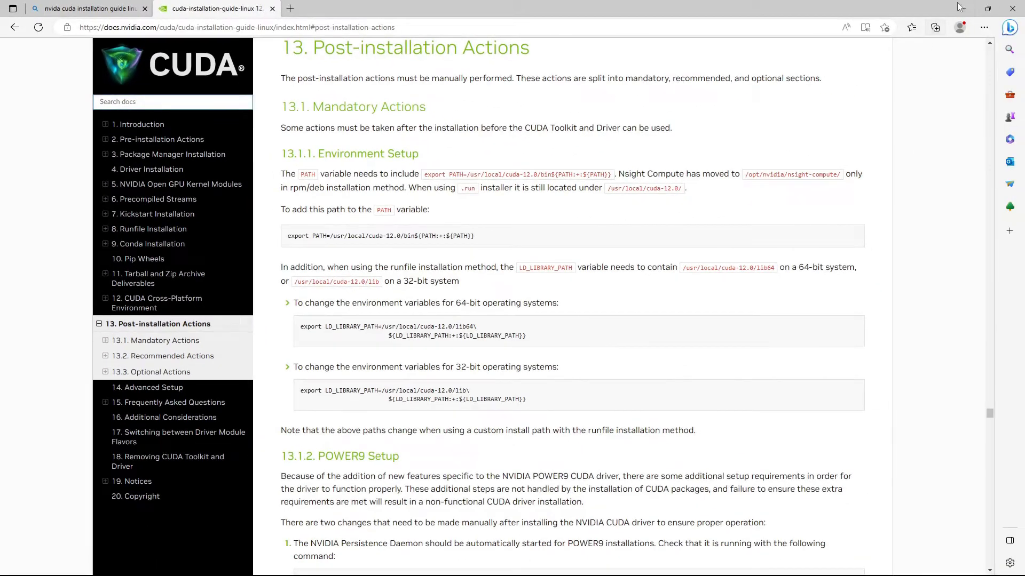
Append the export PATH line for /usr/local/cuda-11.8/bin to the end of ~/.bashrc in nano and save
left_click(963, 8)
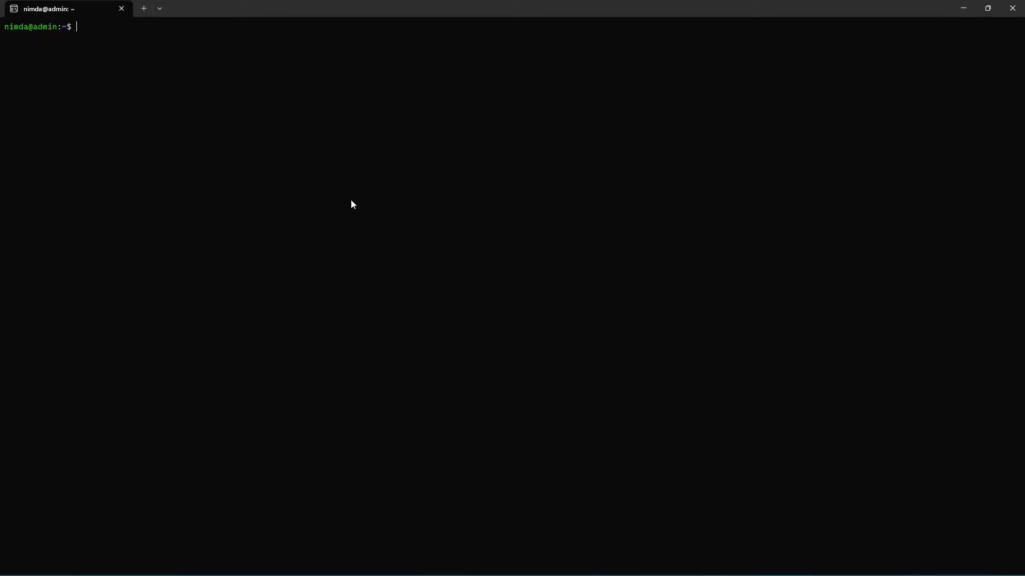
type("cd ~")
key("Return")
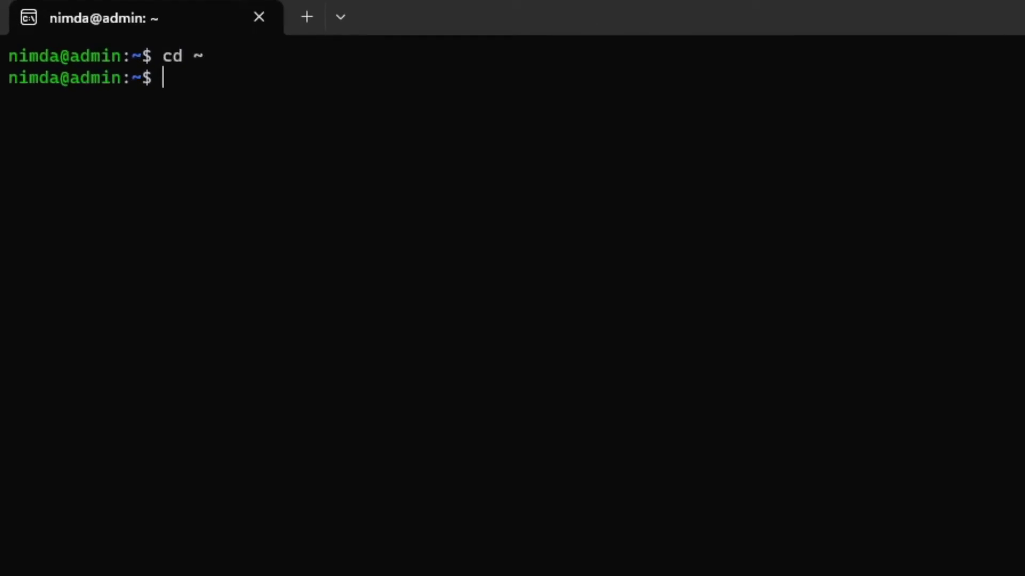
type("nano .bash")
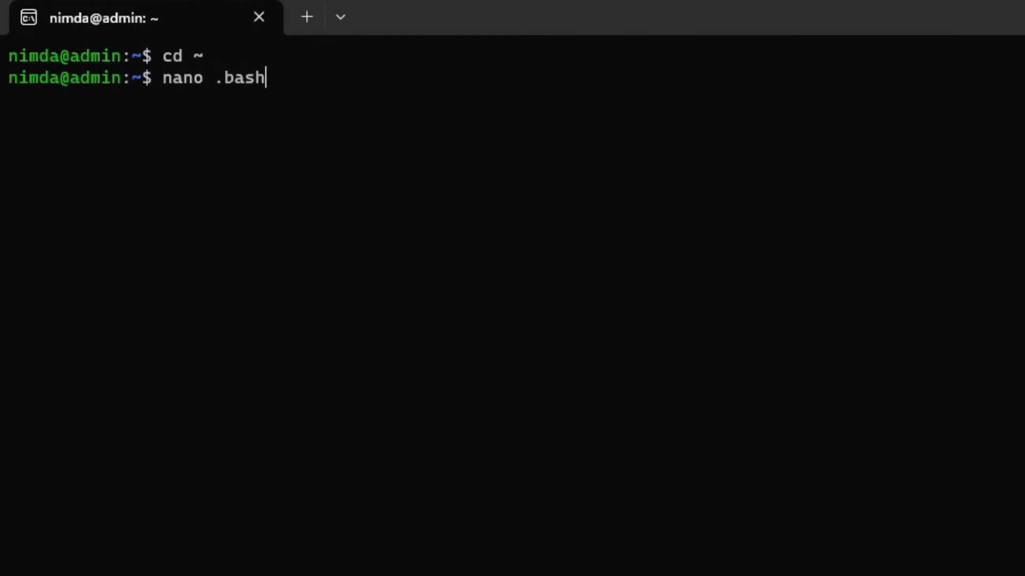
type("rc")
key("Return")
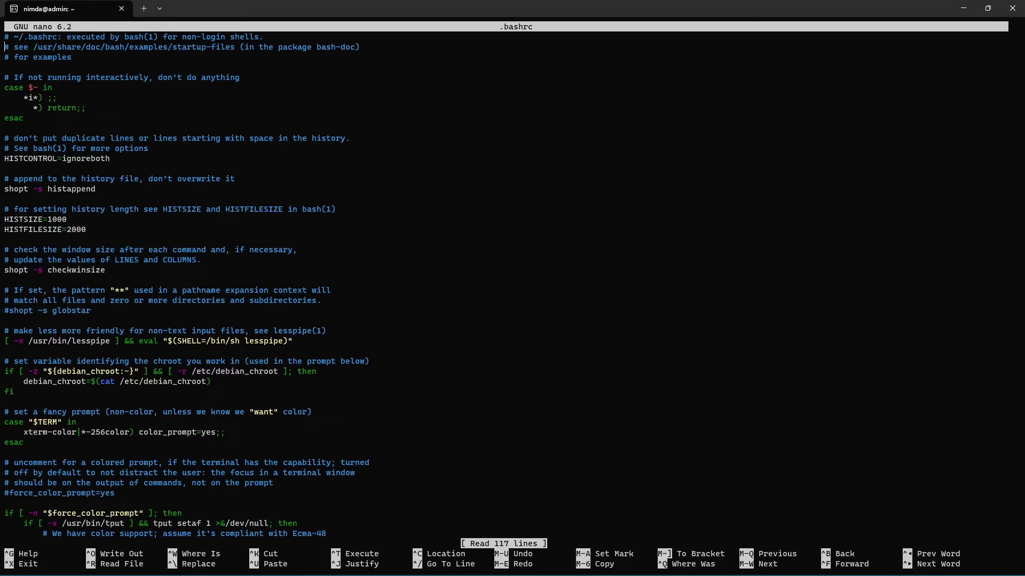
key("Down")
key("Down")
key("Down")
key("Down")
key("Down")
key("Down")
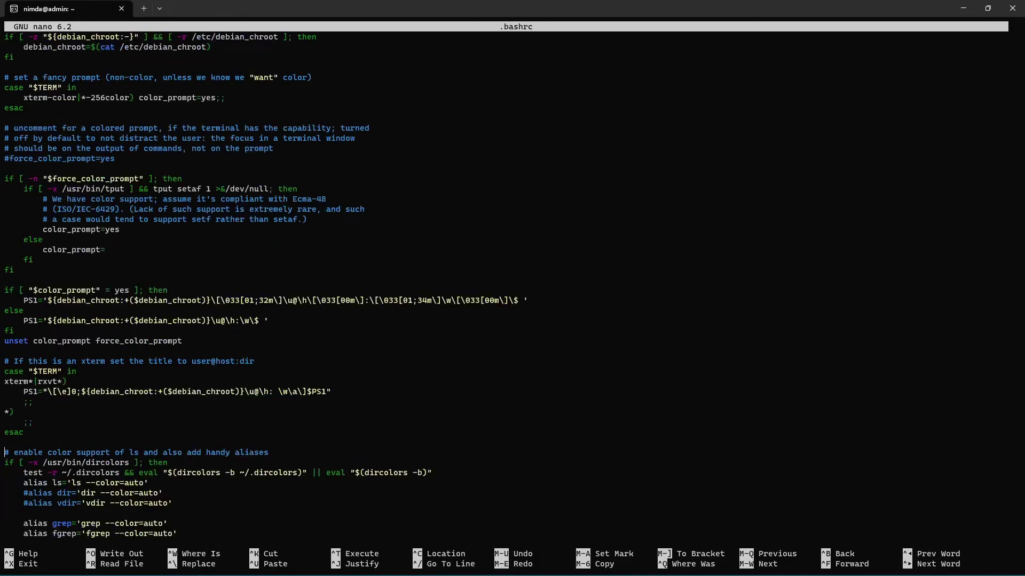
key("Down")
key("Down")
key("Down")
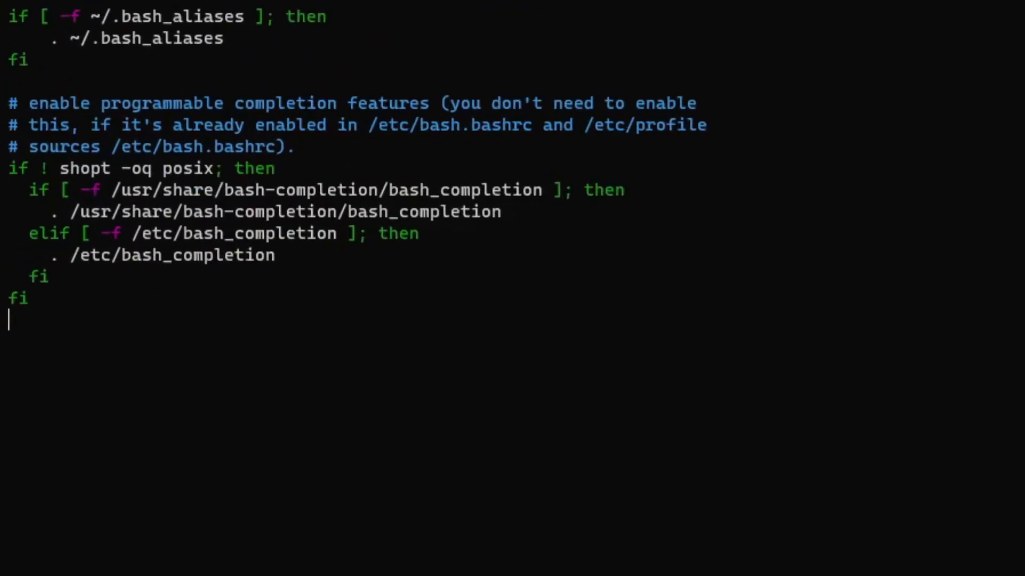
type("export PATH=/usr/local/cuda-11.8/bin${PATH:+:${PATH}}")
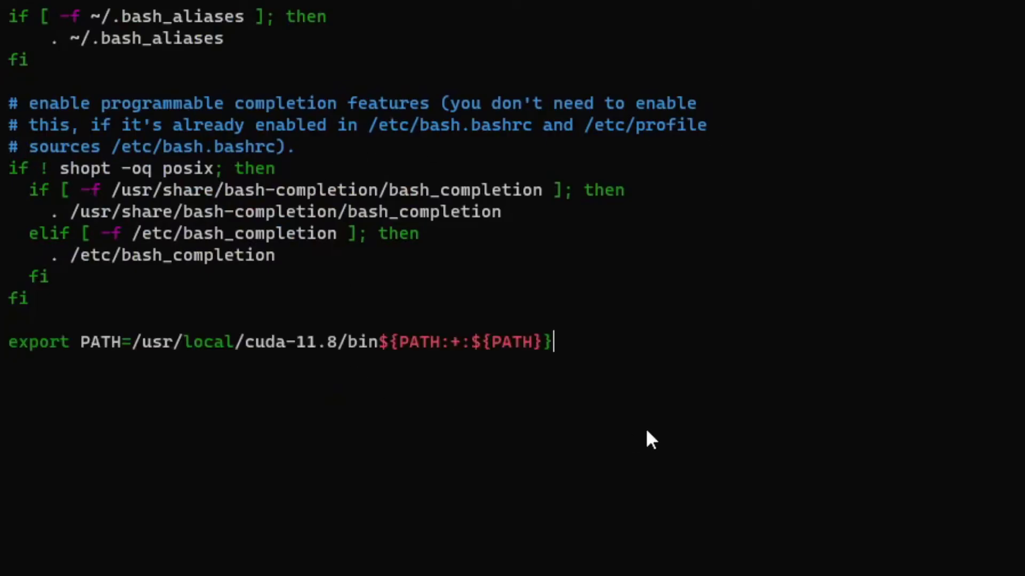
key("ctrl+x")
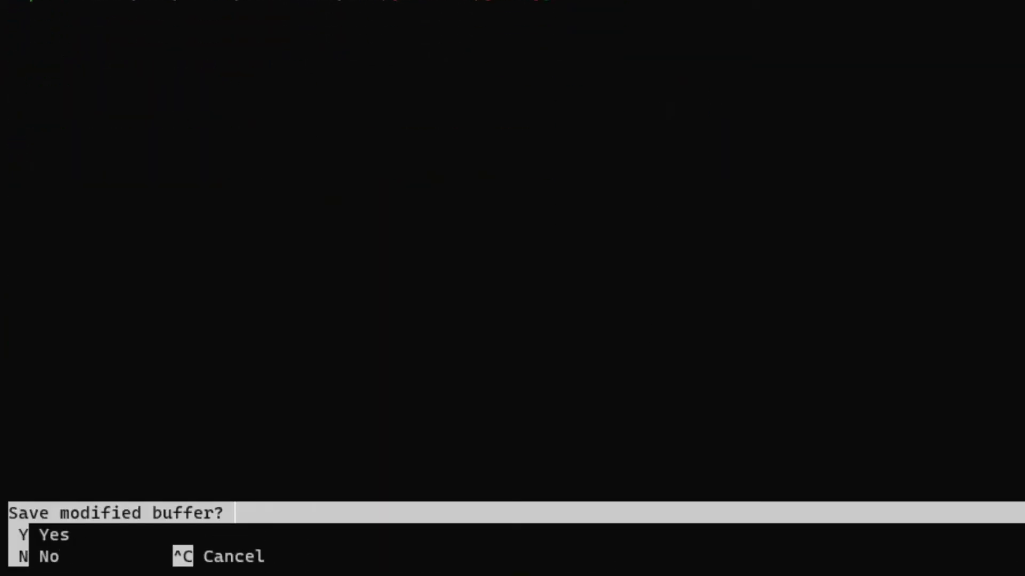
key("y")
key("Return")
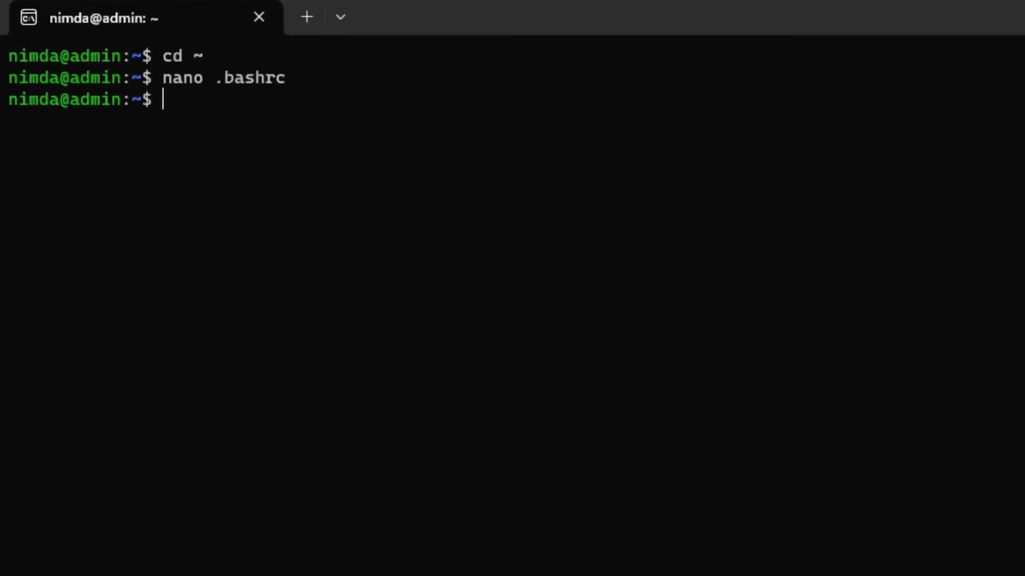
type("source ")
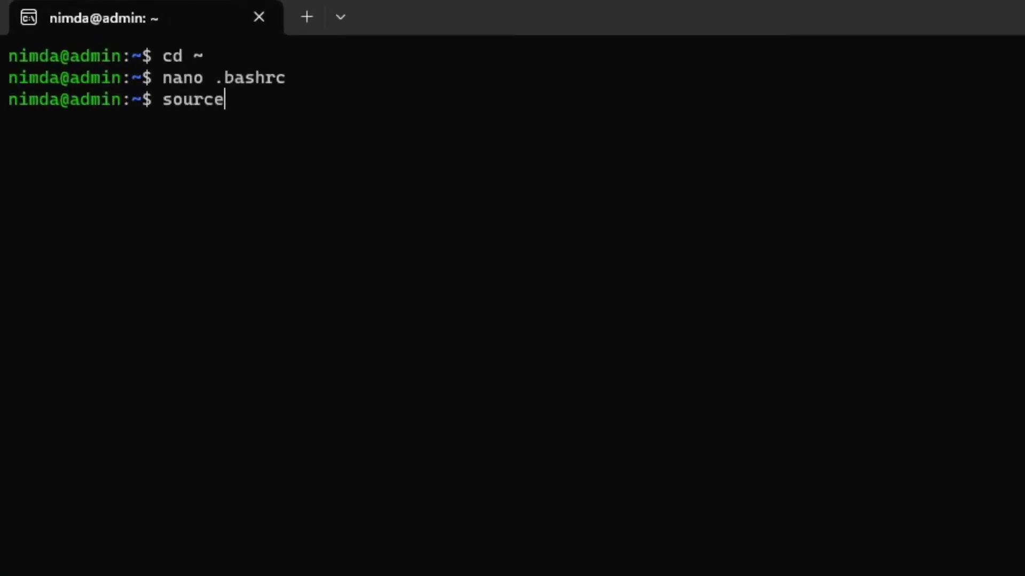
type("~.")
Source ~/.bashrc and echo $PATH, showing /usr/local/cuda-11.8/bin listed ahead of cuda-12.1
key("BackSpace")
type("/.")
type("bashrc")
key("Return")
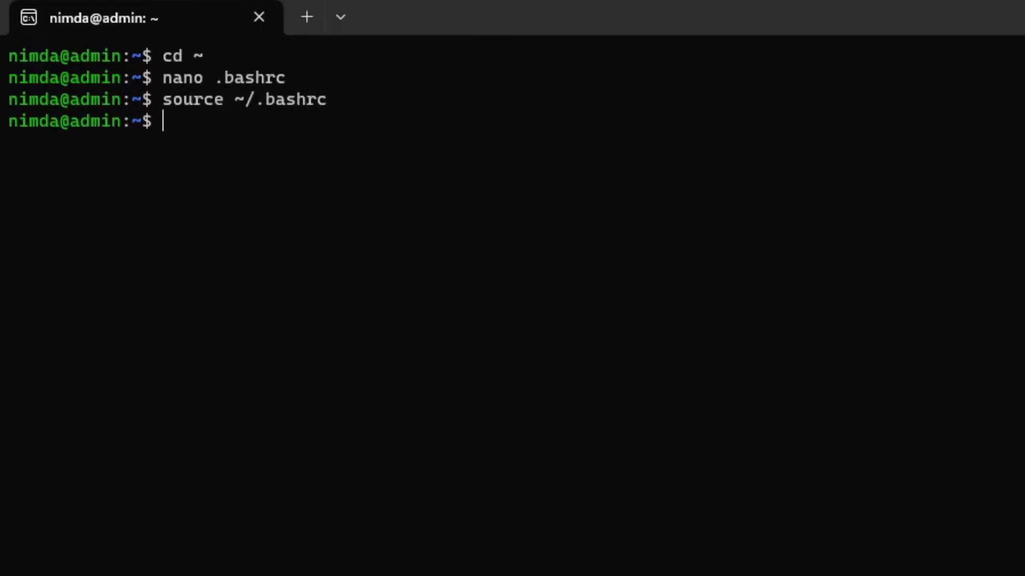
type("ce")
key("BackSpace")
key("BackSpace")
type("echo $PATH")
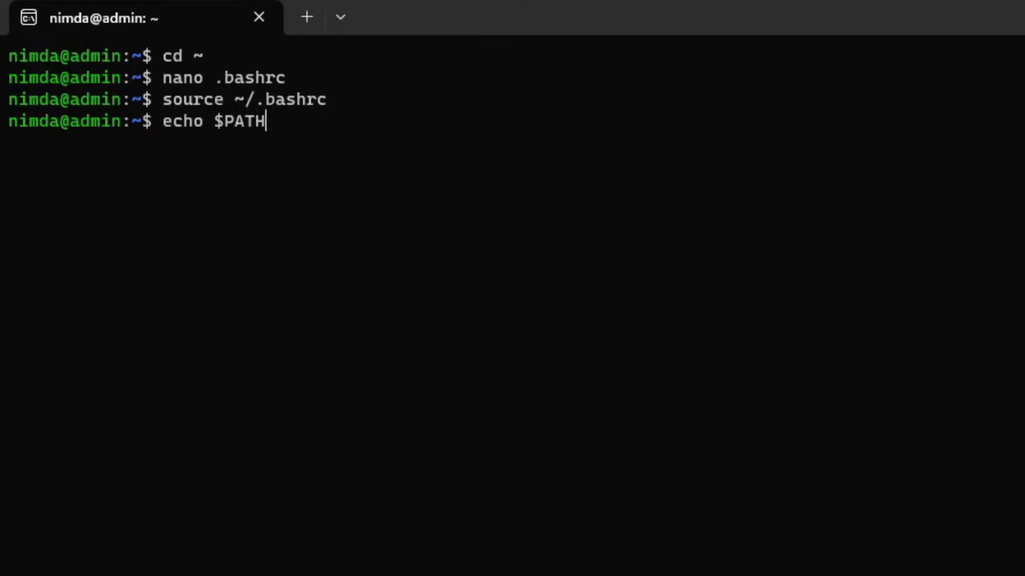
key("Return")
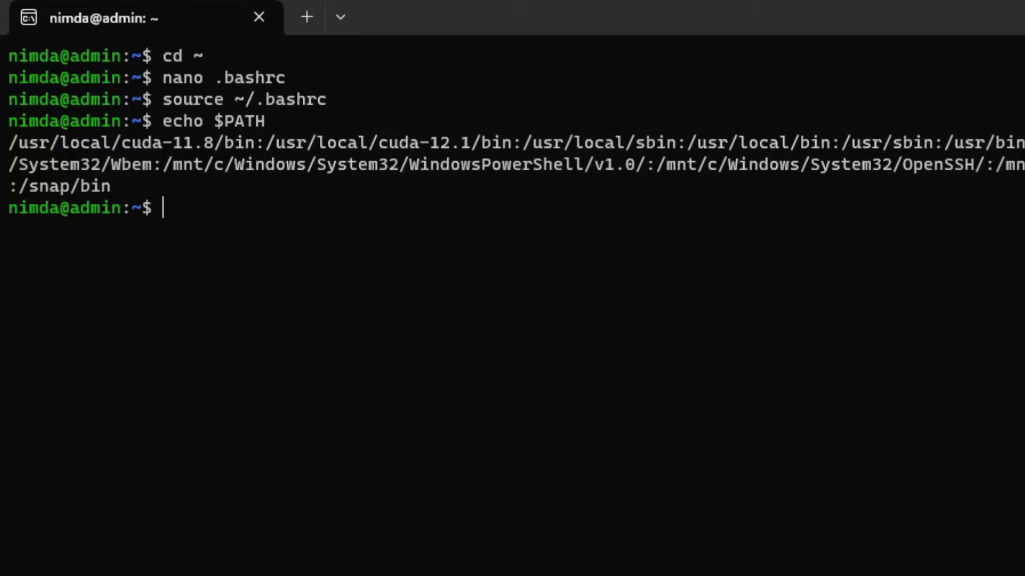
Launch a new WSL session from the Start search and maximize its window
key("super")
type("ws")
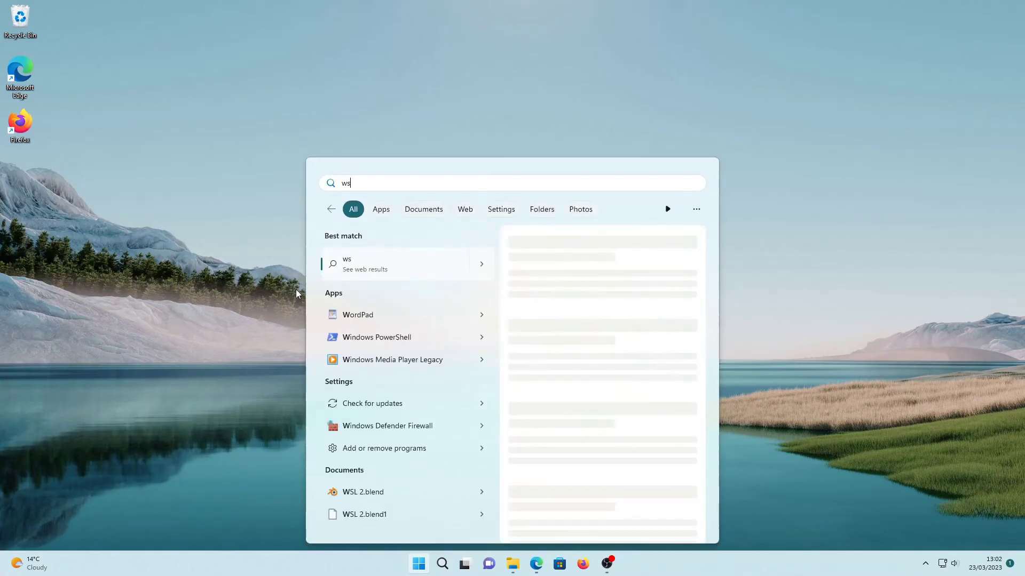
type("l")
key("Return")
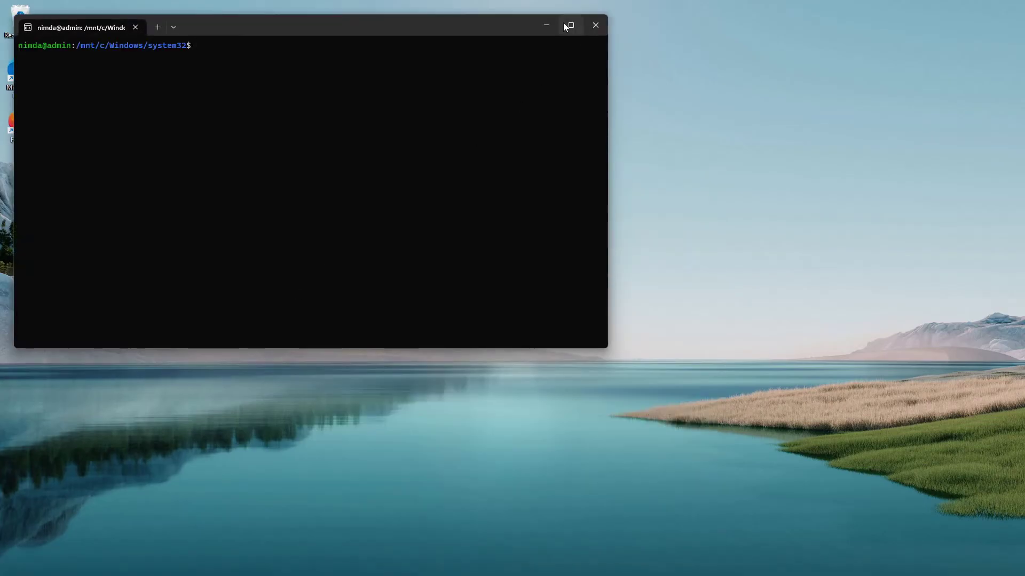
left_click(570, 25)
type("cd ~")
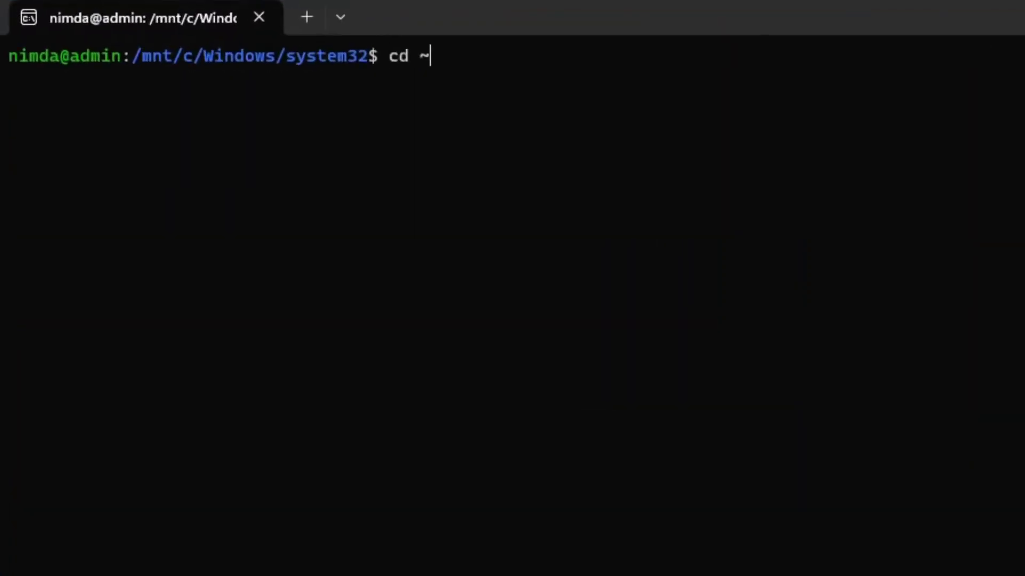
Go home, clear the screen, and echo $PATH, highlighting the leading /usr/local/cuda-11.8/bin entry
key("Return")
type("clear")
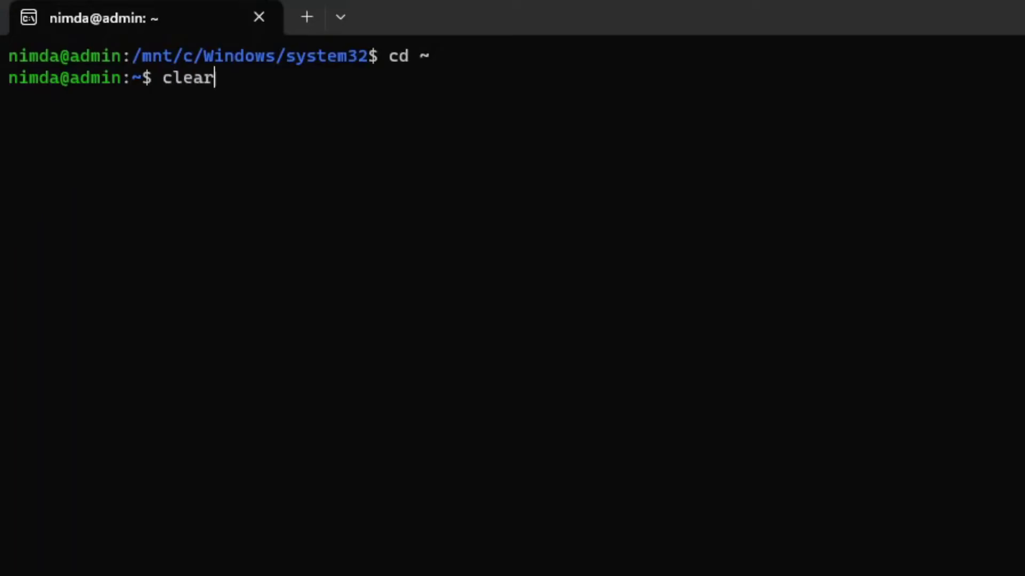
key("Return")
type("echo $")
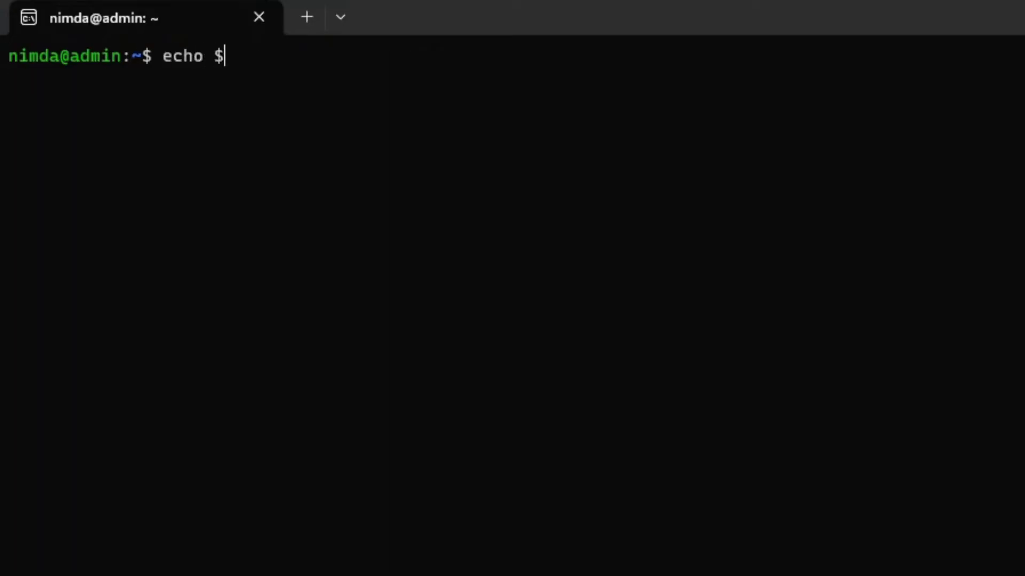
type("PATH")
key("Return")
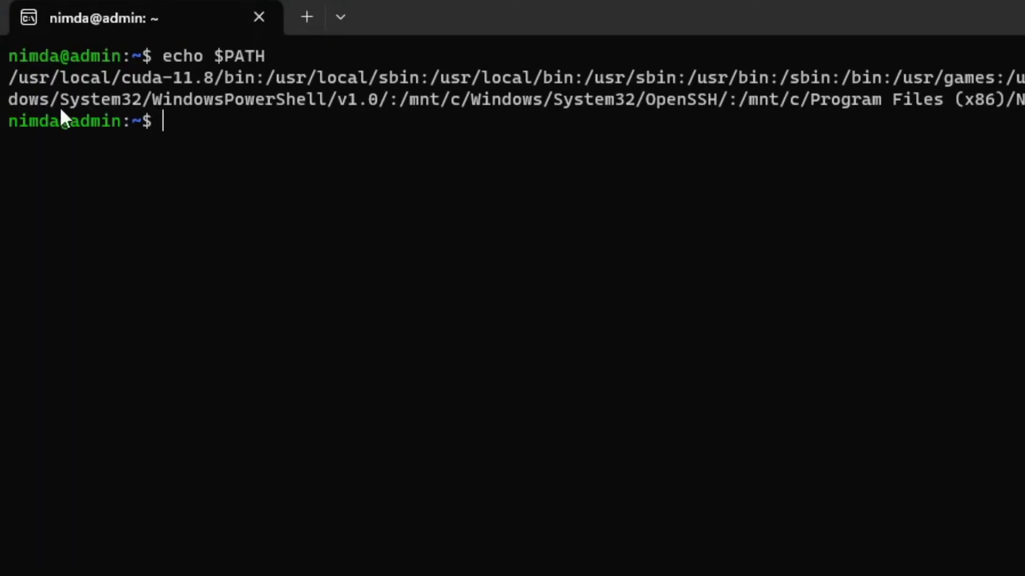
left_click_drag(7, 93, 156, 80)
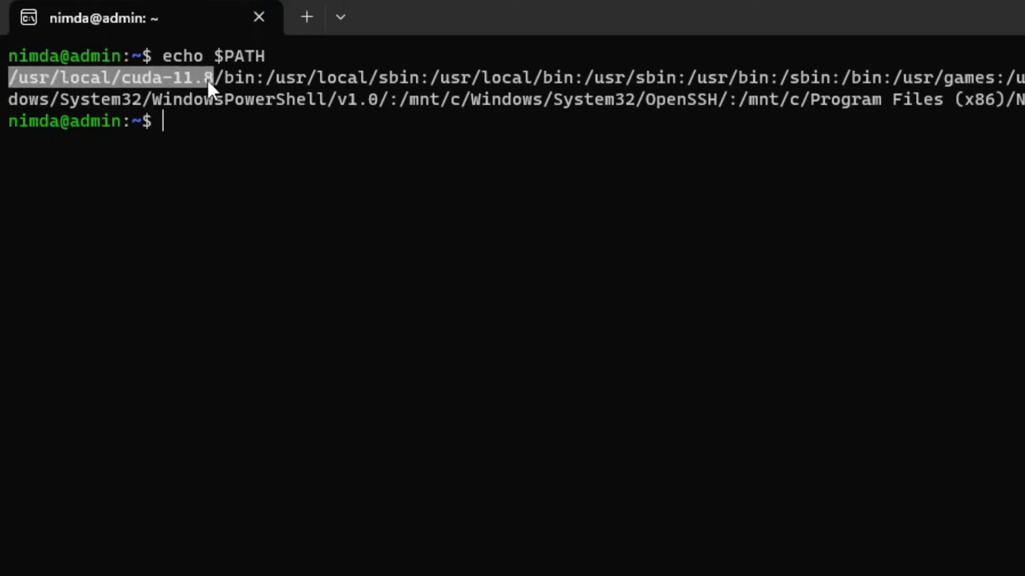
mouse_move(218, 79)
left_mouse_down()
mouse_move(3, 95)
mouse_move(208, 81)
left_mouse_up()
key("ctrl+c")
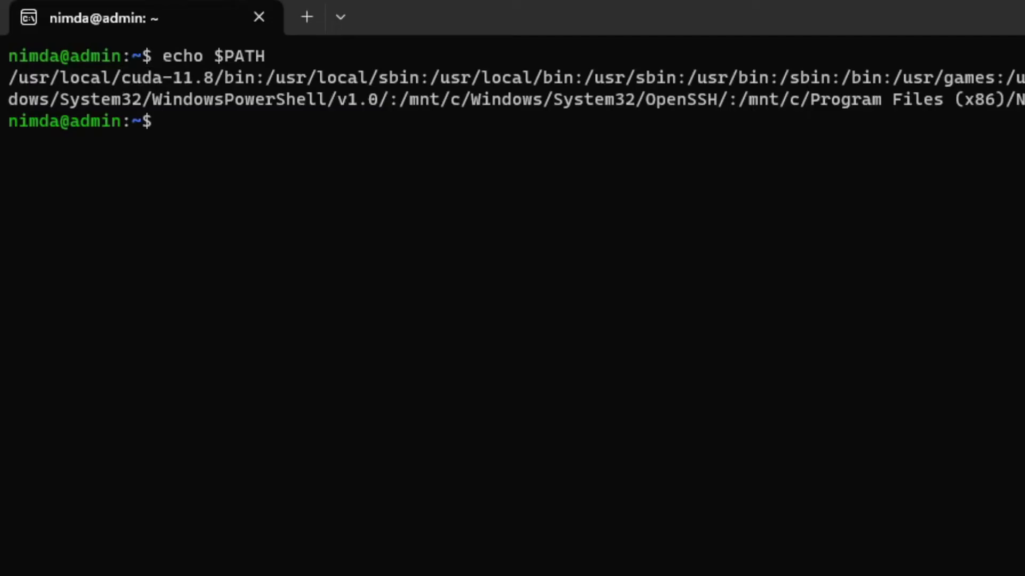
type("sudo a")
type("pt install nv")
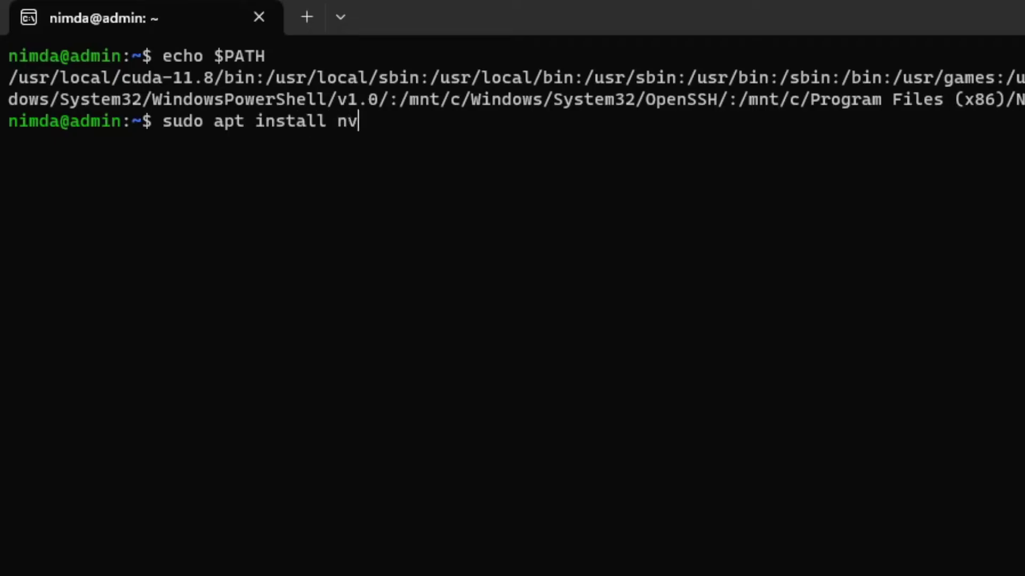
type("idia-c")
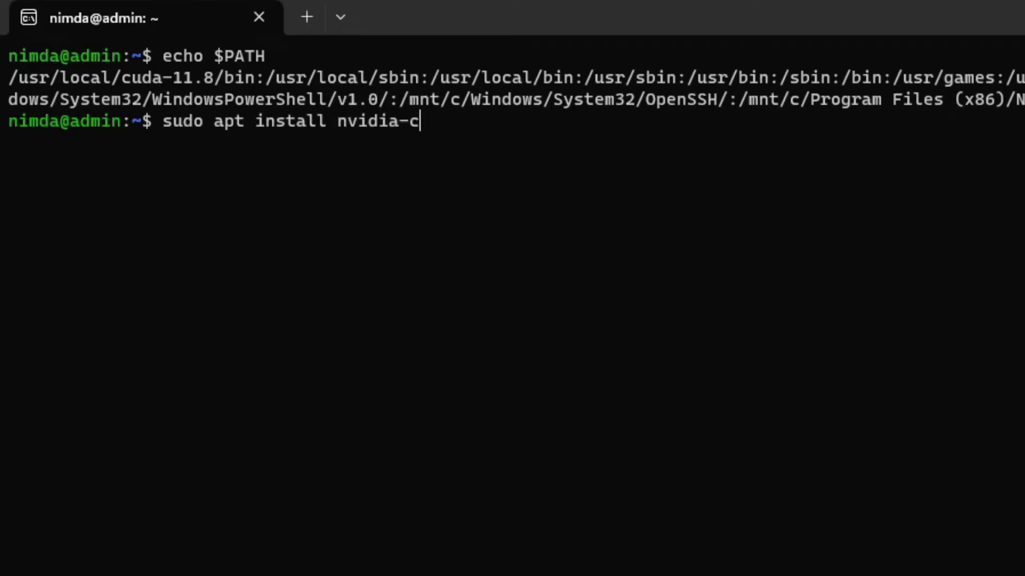
type("uda-t")
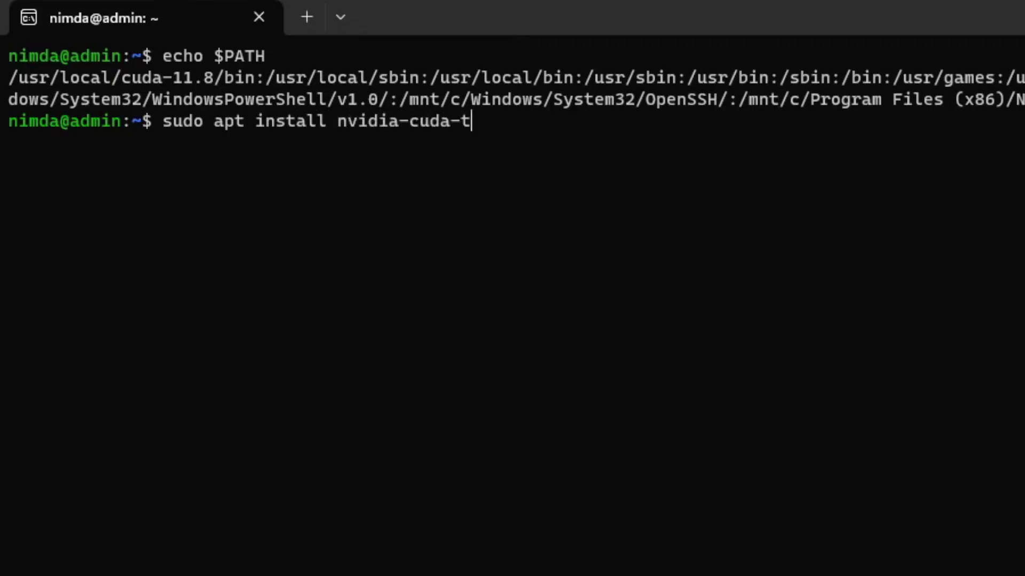
type("oolkit")
Run sudo apt install nvidia-cuda-toolkit, which reports version 11.5.1 is already the newest
key("Return")
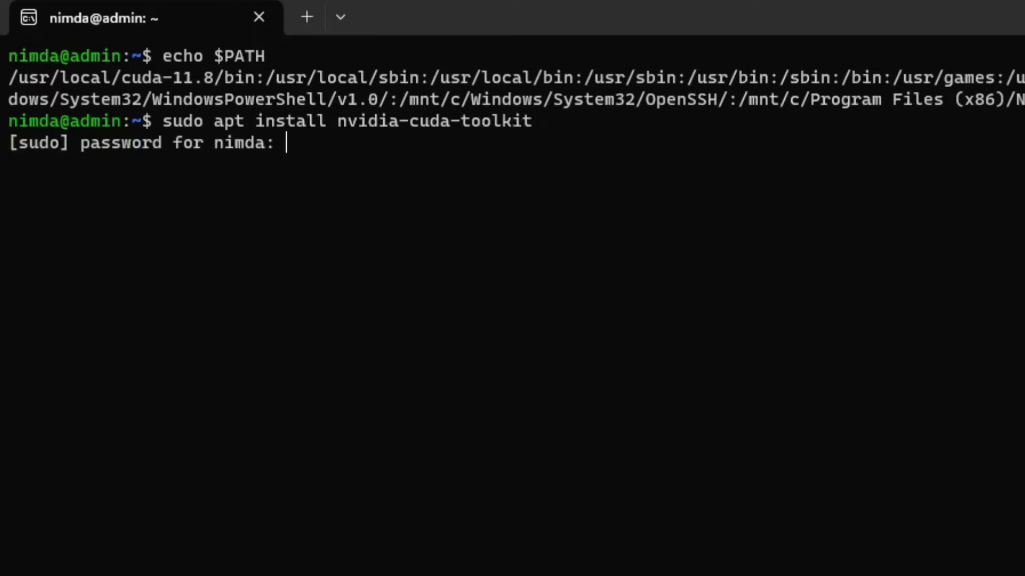
Run nvidia-smi (GTX 1060, driver 531.29, CUDA 12.1) and nvcc -V (release 11.5) on a cleared screen
key("Return")
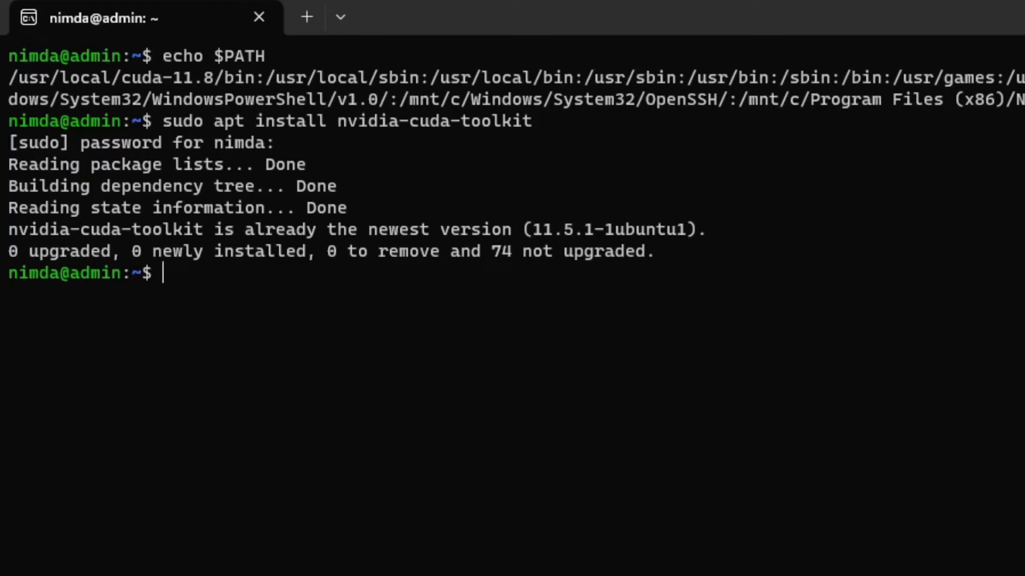
key("ctrl+l")
type("nvidia")
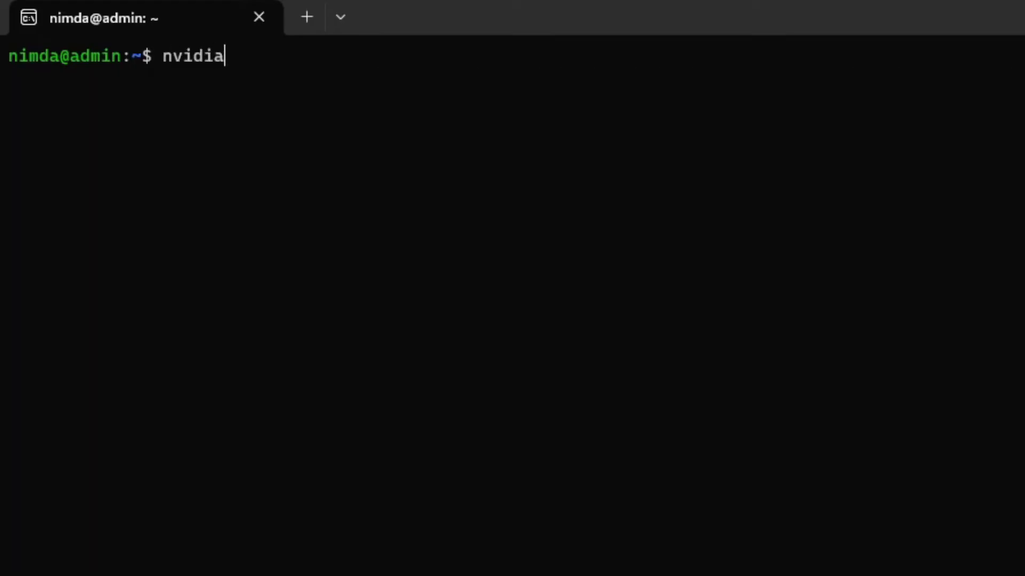
type("-smi")
key("Return")
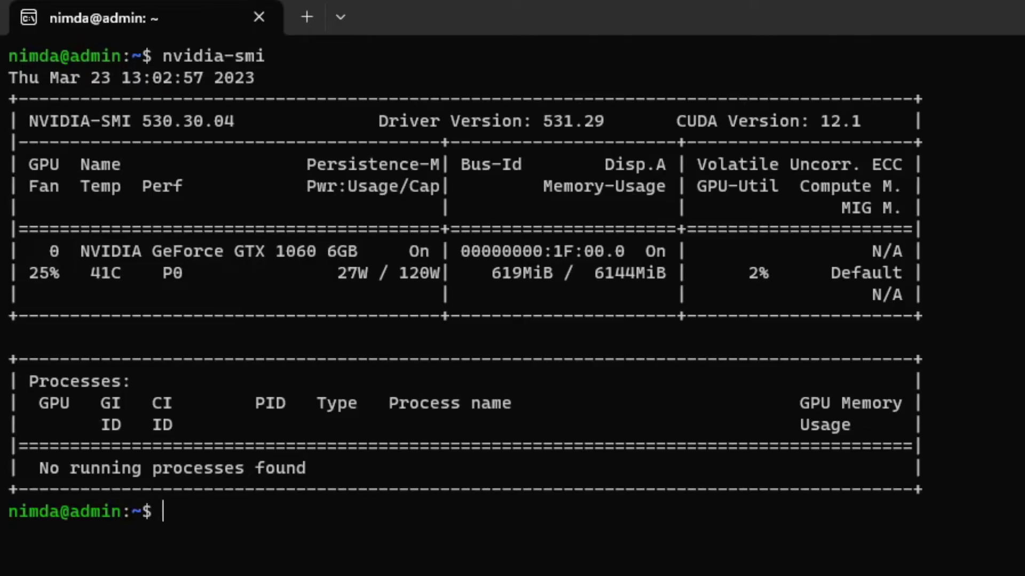
type("nvc")
type("c -V")
key("Return")
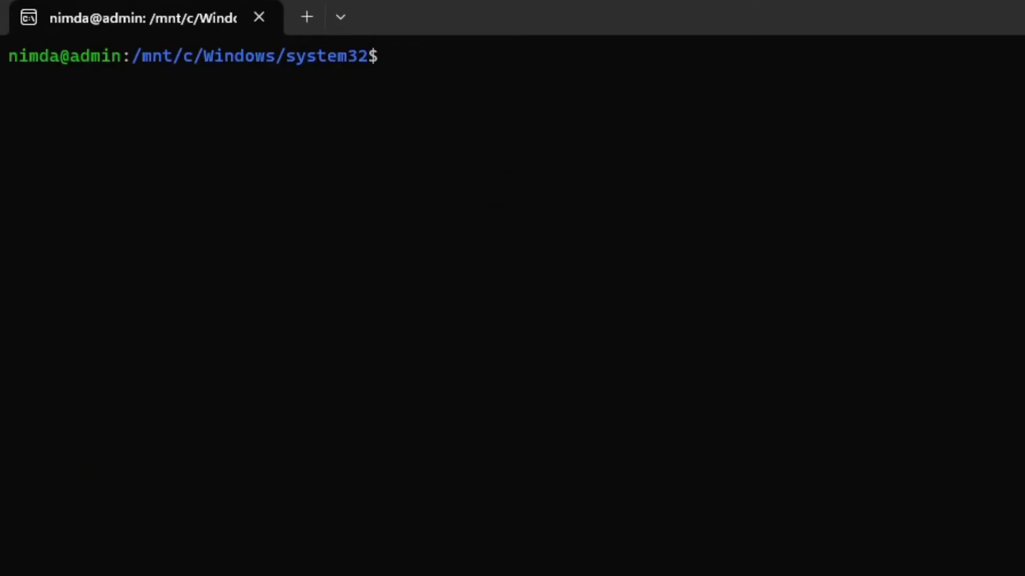
type("python")
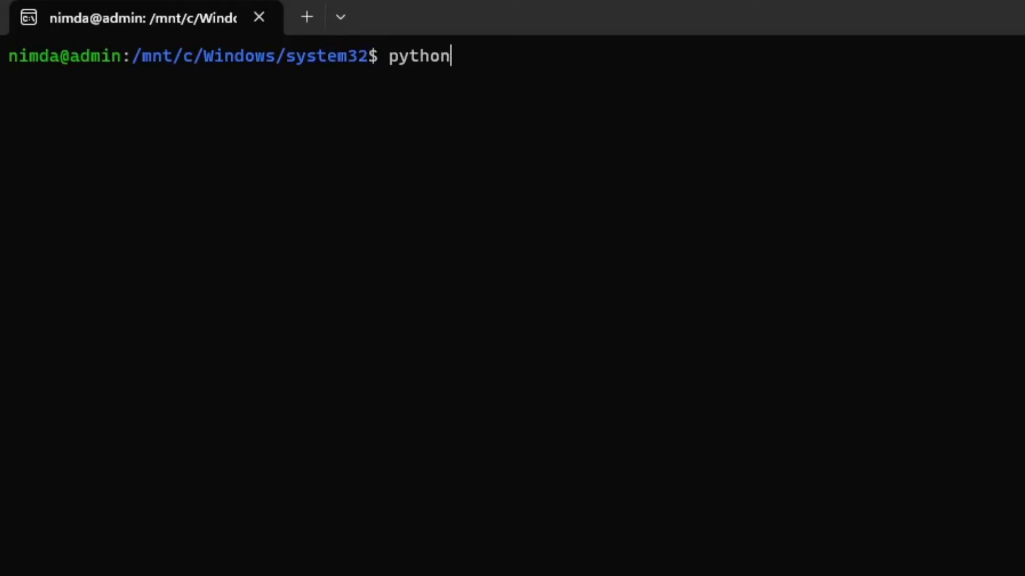
type("3 --version")
Confirm Python 3.10.6, list python3 versions (3.10.4 available), and drop the pinned version from an install command
key("Return")
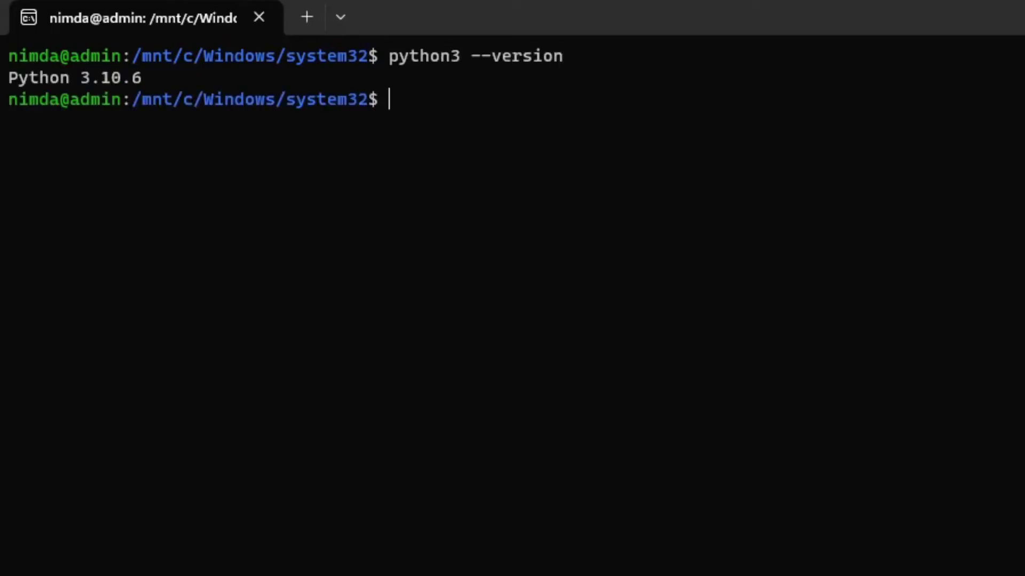
type("apt ")
type("list -a")
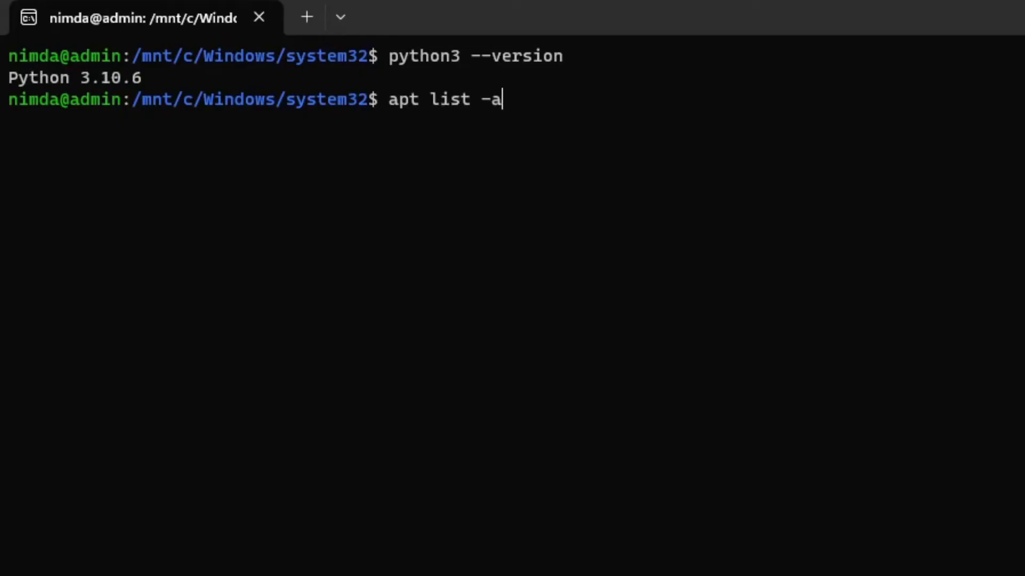
type(" python3")
key("Return")
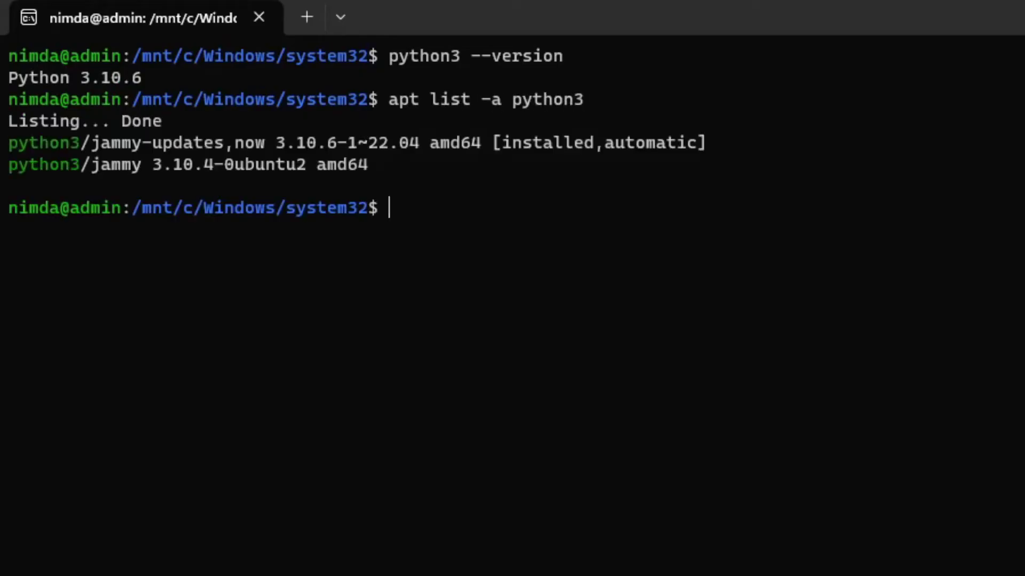
type("su")
type("do apt-ge")
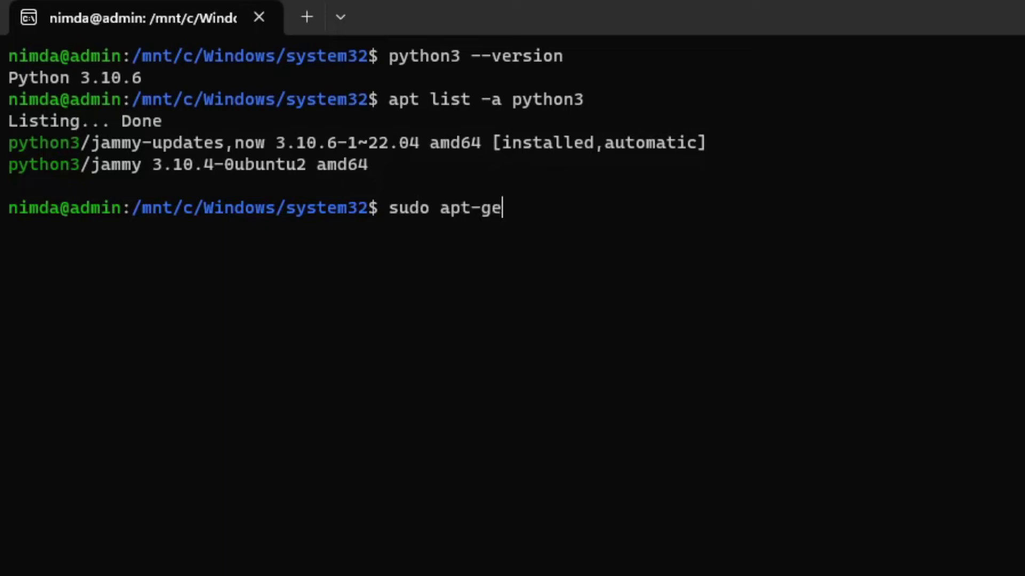
type("t install pyt")
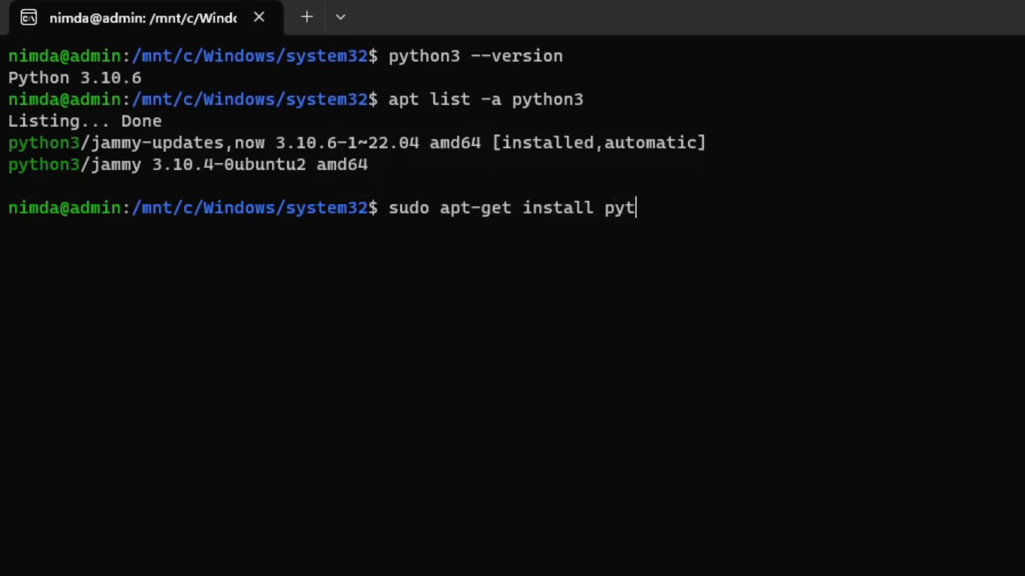
type("hon3=")
type("3.10.4-0ubuntu2 ")
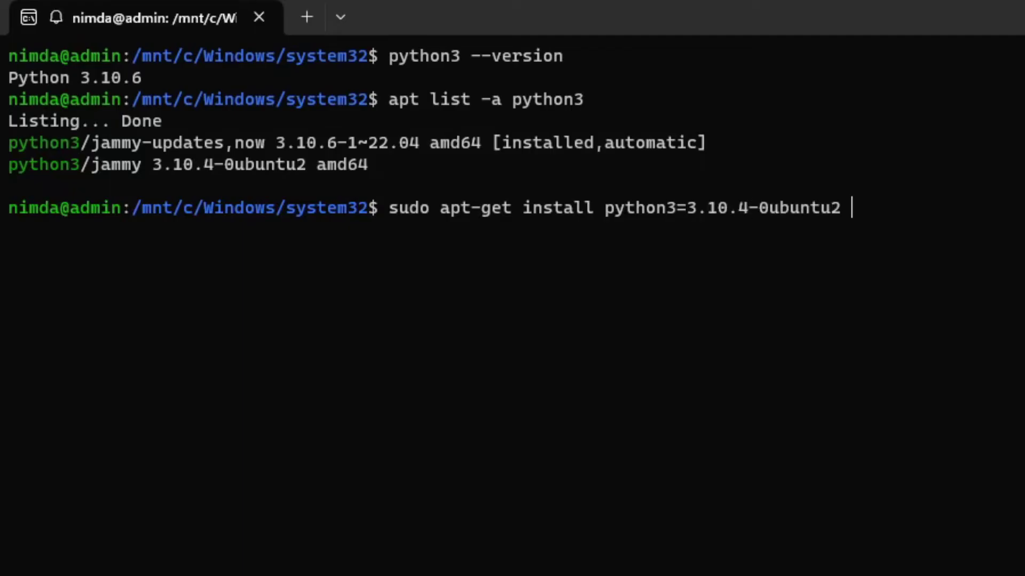
type("amd64")
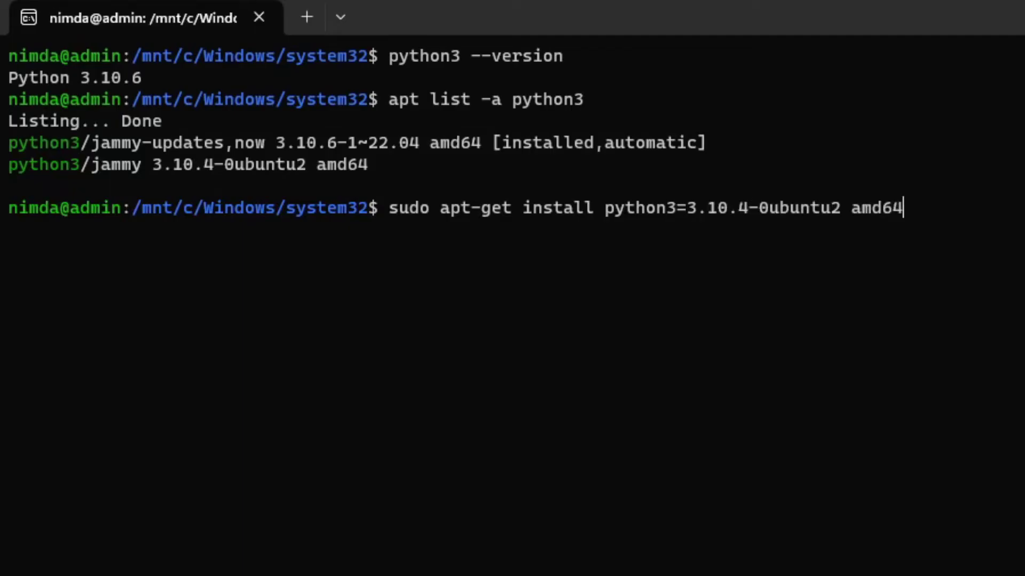
key("BackSpace")
key("BackSpace")
key("BackSpace")
key("BackSpace")
key("BackSpace")
key("BackSpace")
key("BackSpace")
key("BackSpace")
key("BackSpace")
key("BackSpace")
key("BackSpace")
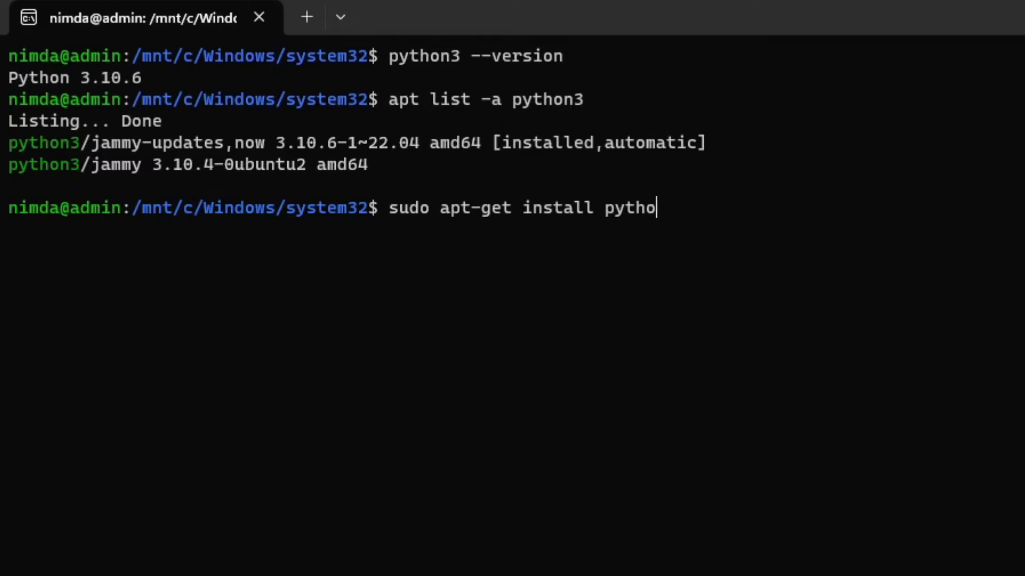
type("n3-")
type("pip")
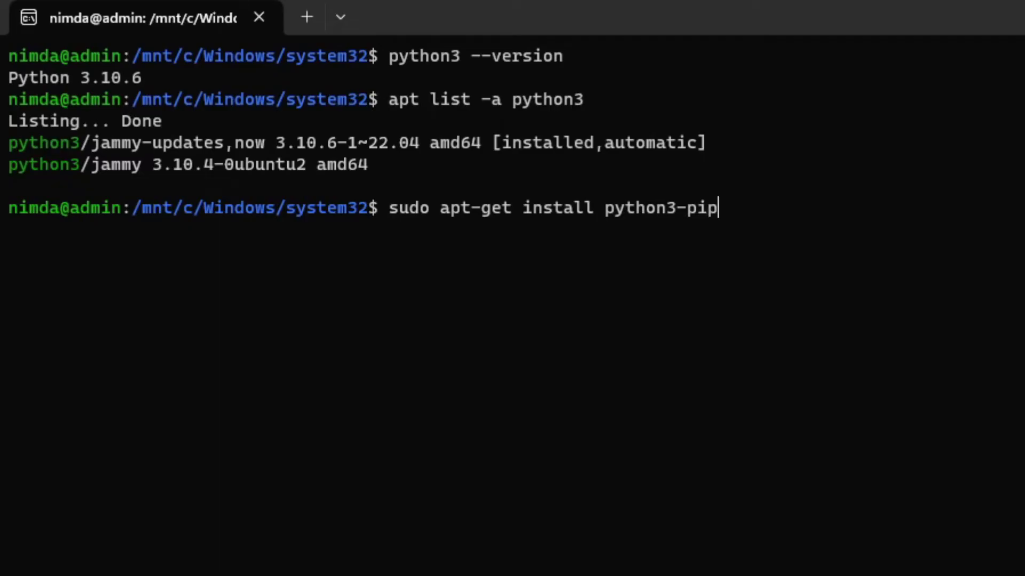
Install python3-pip via sudo apt-get, confirming the packages, then run pip3 to print its usage
key("Return")
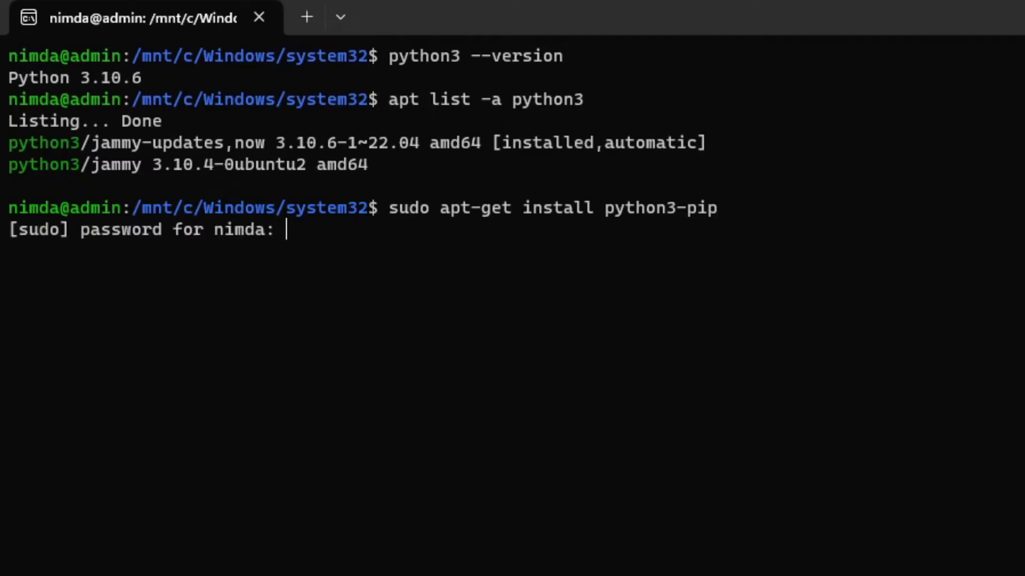
key("Return")
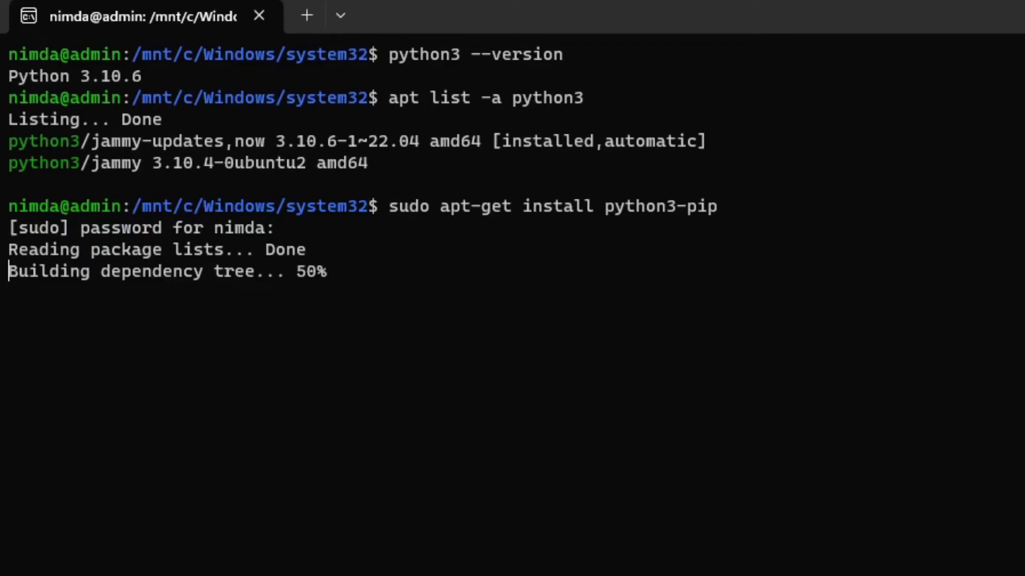
type("y")
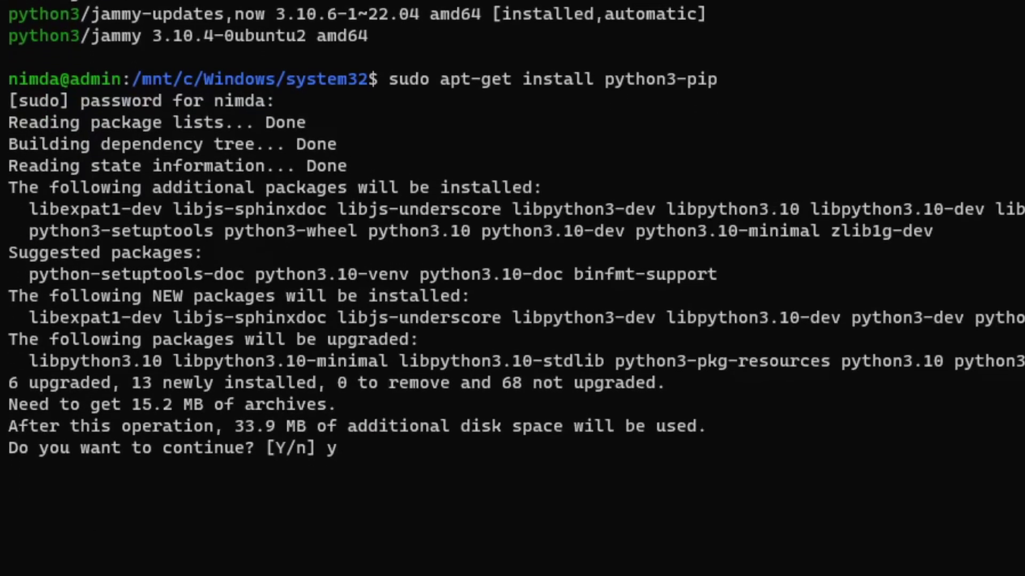
key("Return")
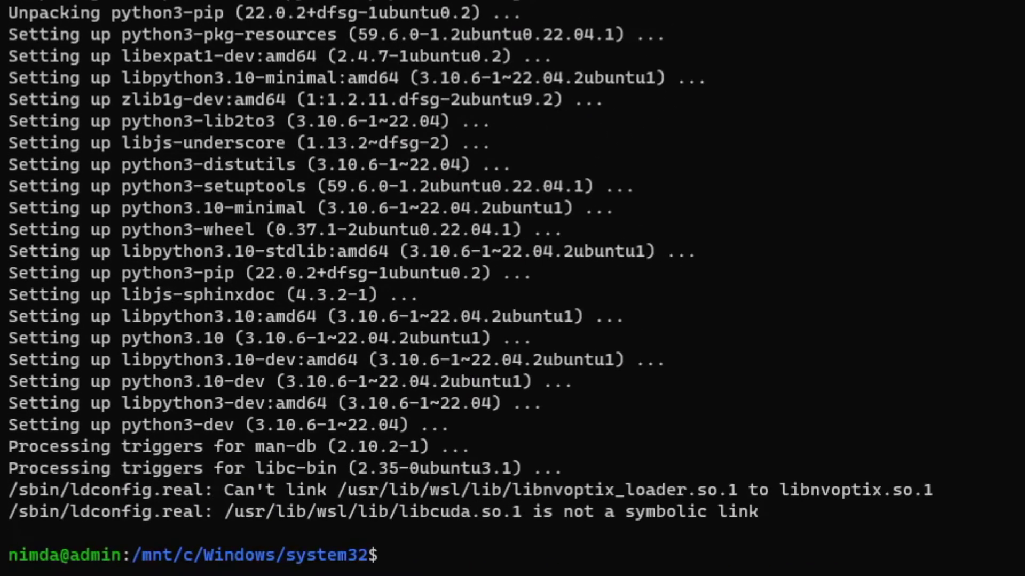
type("pip3")
key("Return")
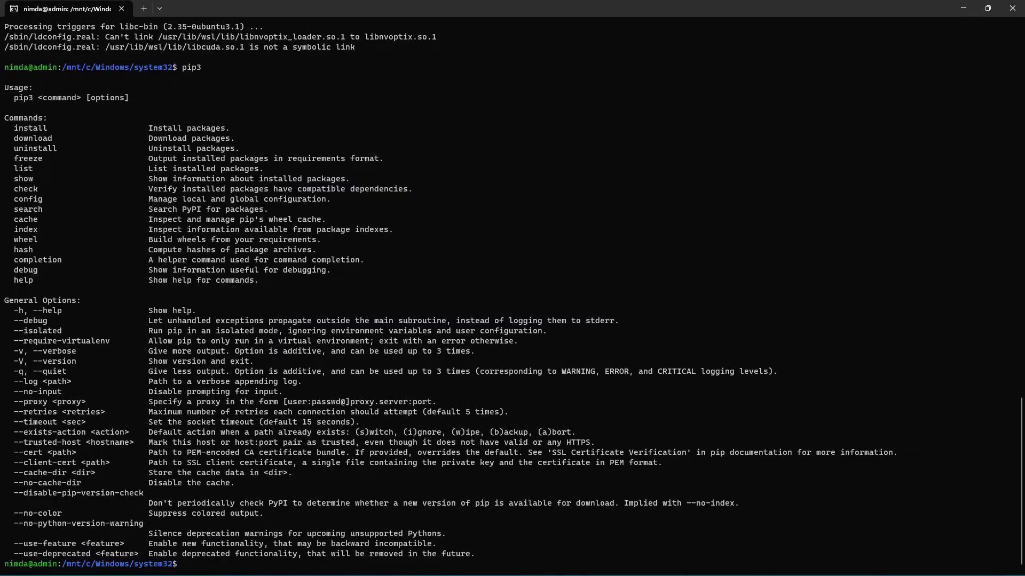
Search 'pytorch install local' in the browser and open the official pytorch.org site
left_click(521, 563)
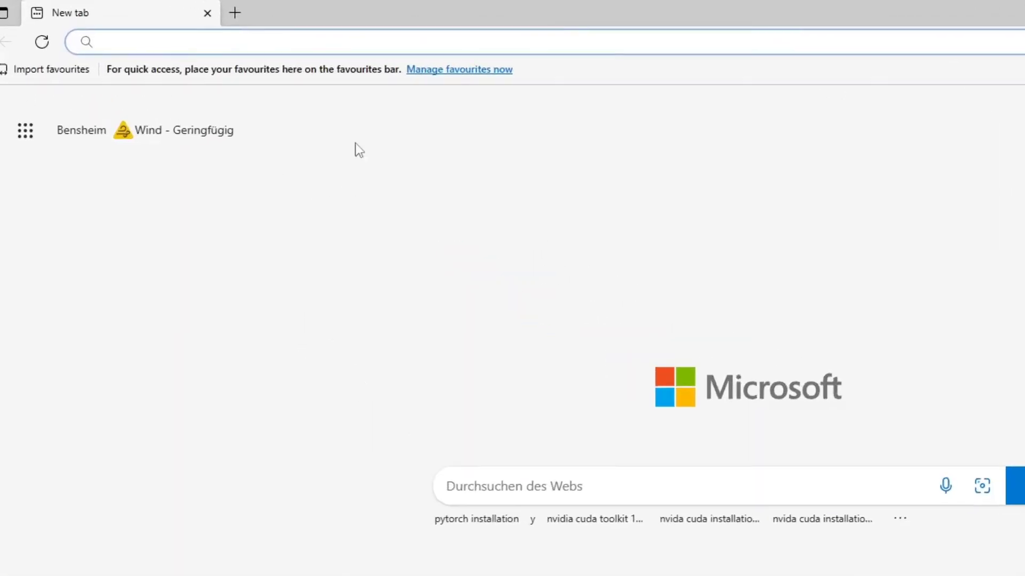
type("pyt")
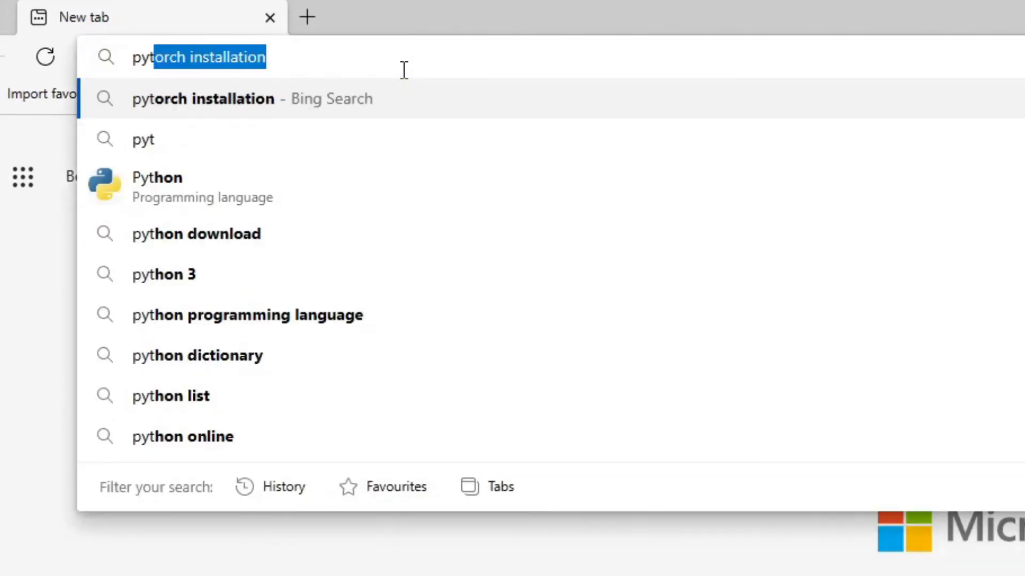
type("orch install ")
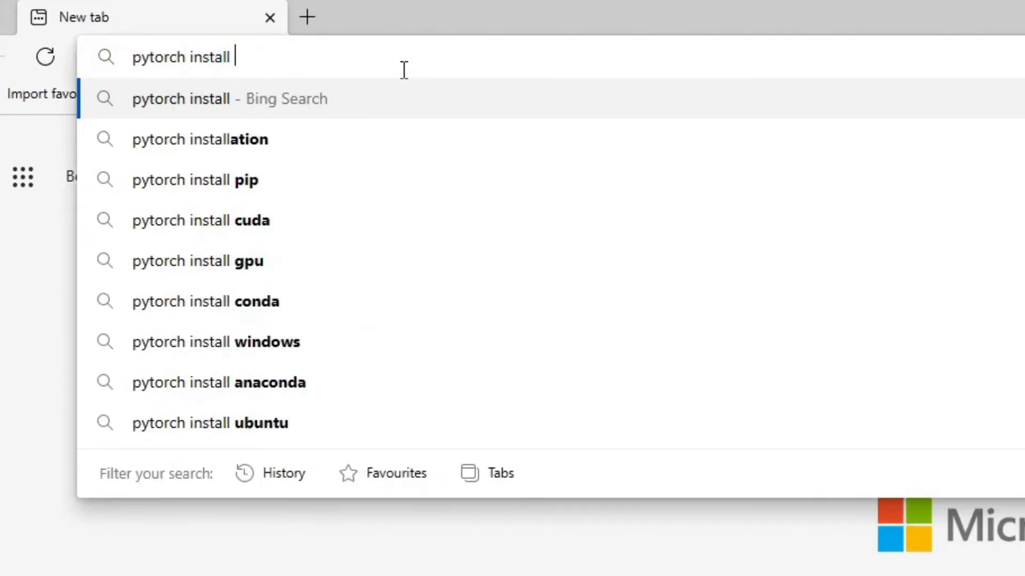
type("local")
key("Return")
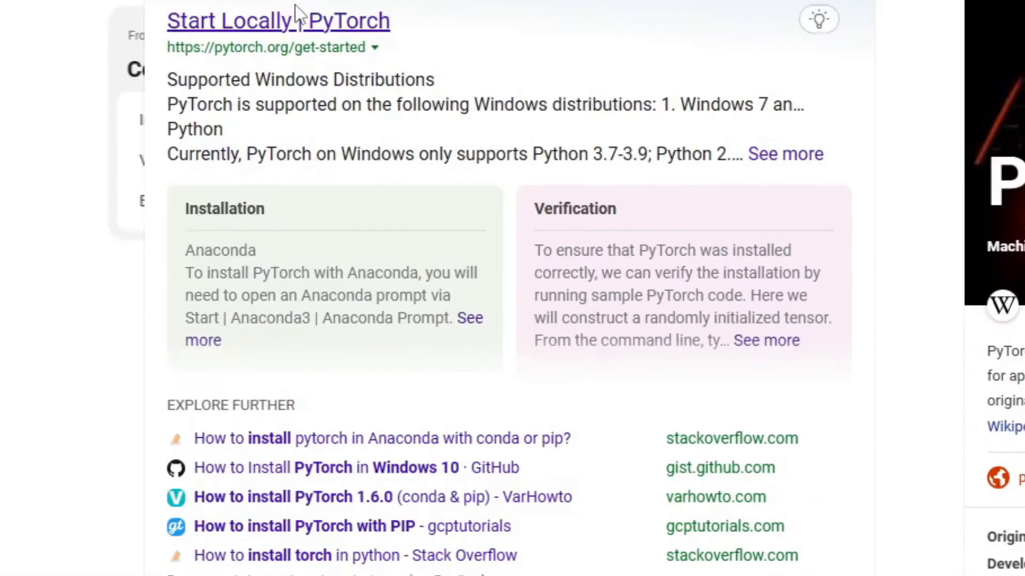
scroll(296, 13, "down", 5)
left_click(205, 330)
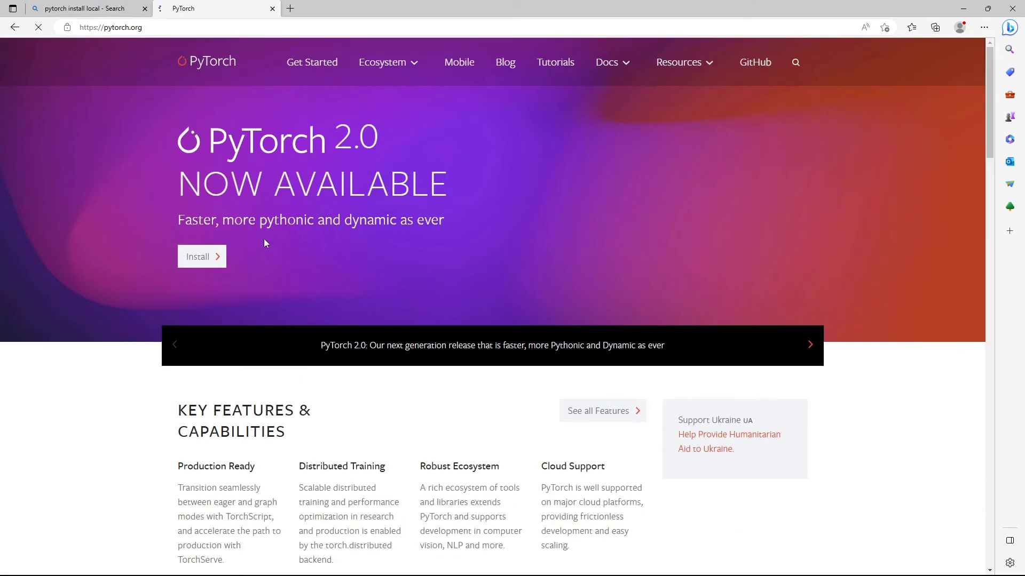
left_click(145, 8)
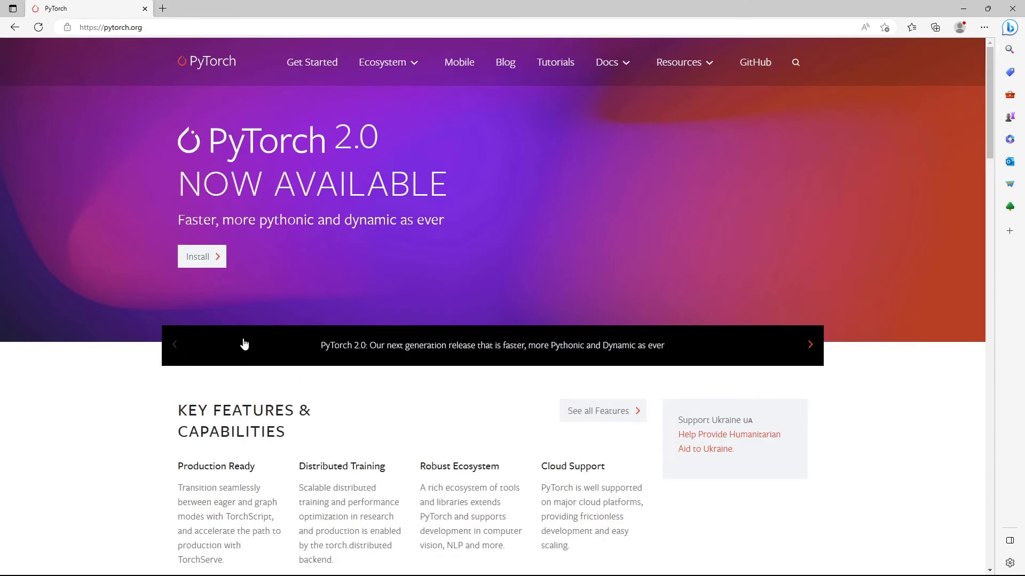
On the Install page, choose Linux and CUDA 11.8, then copy the generated pip command
left_click(203, 259)
scroll(227, 290, "down", 5)
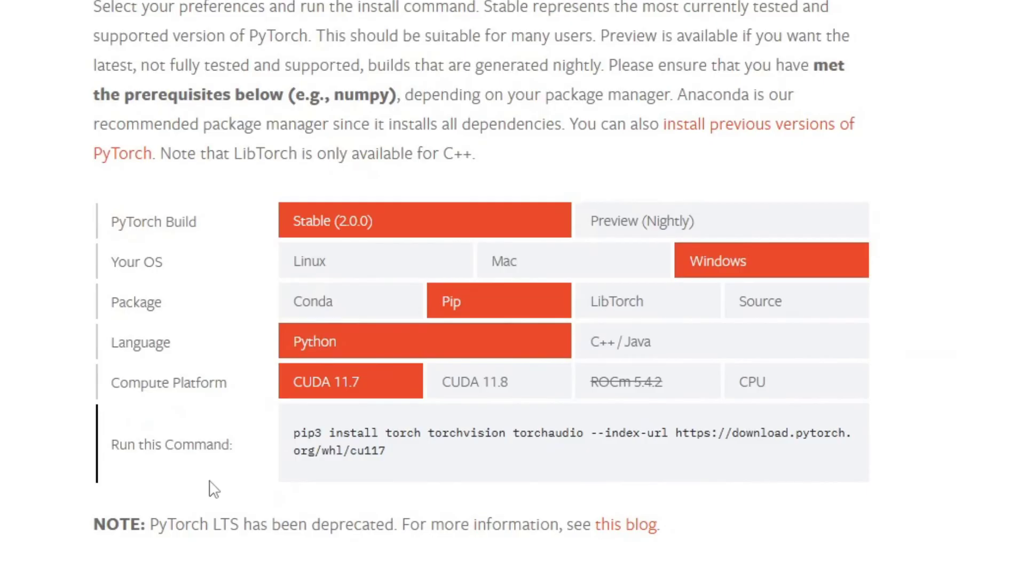
left_click(349, 271)
left_click(492, 384)
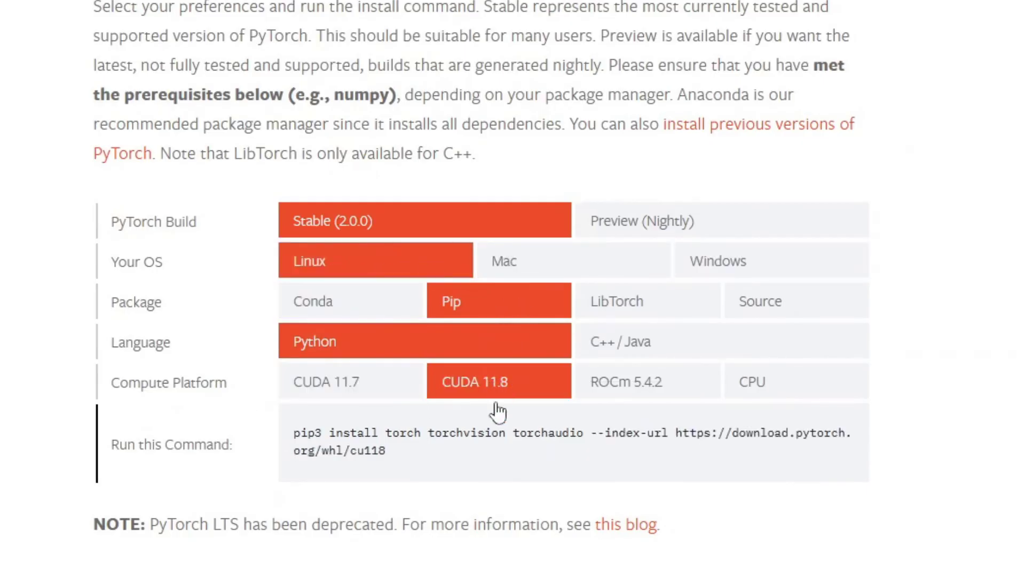
left_click_drag(388, 453, 293, 434)
key("ctrl+c")
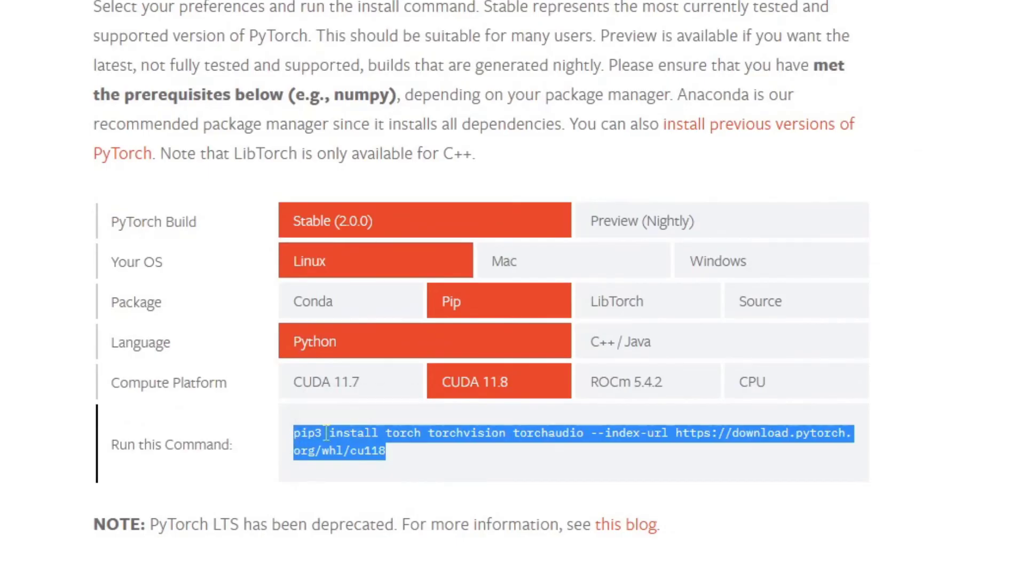
right_click(321, 436)
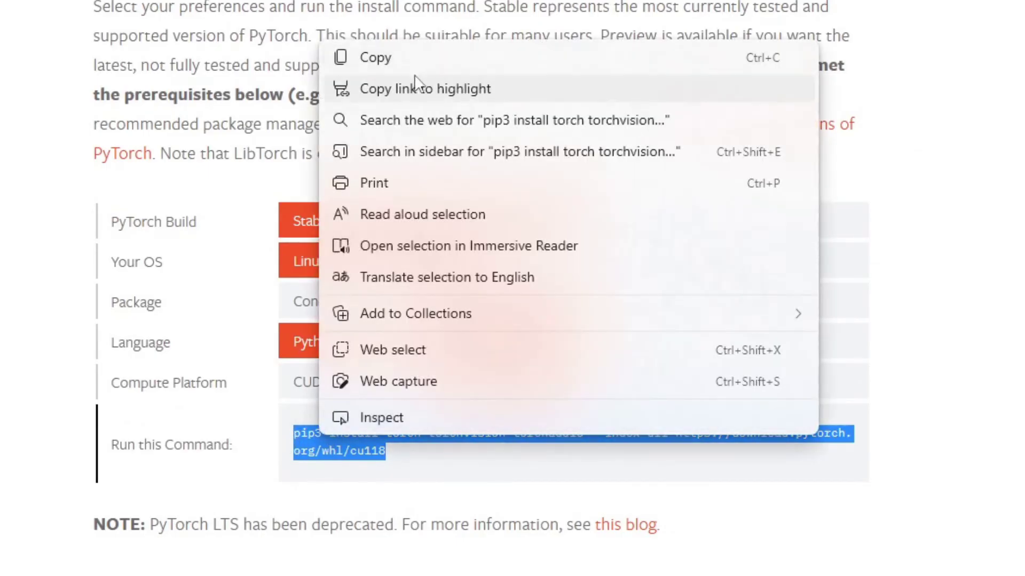
left_click(393, 58)
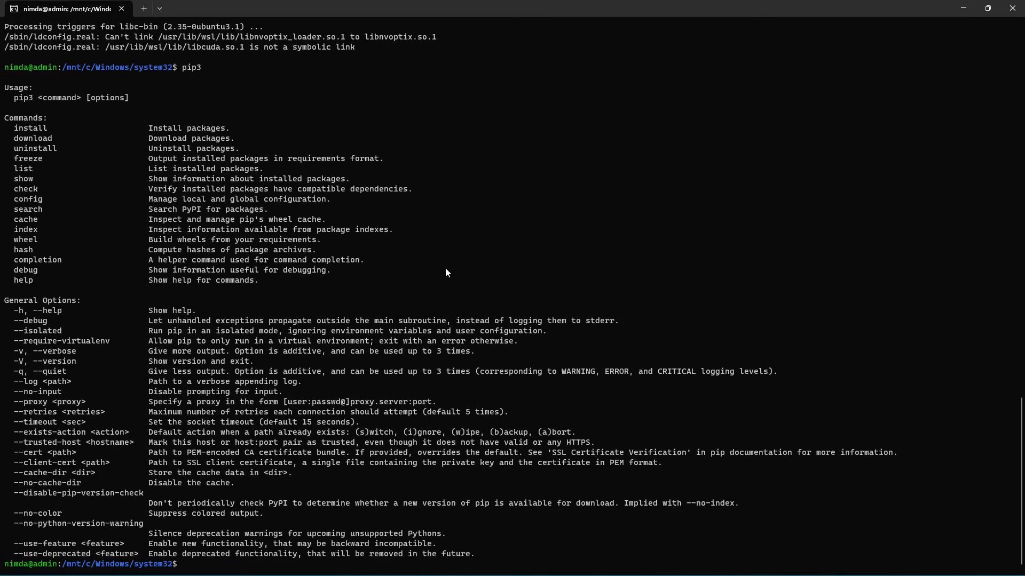
Paste the pip3 install torch torchvision torchaudio cu118 command, remove the upgrade option, and run it
key("ctrl+v")
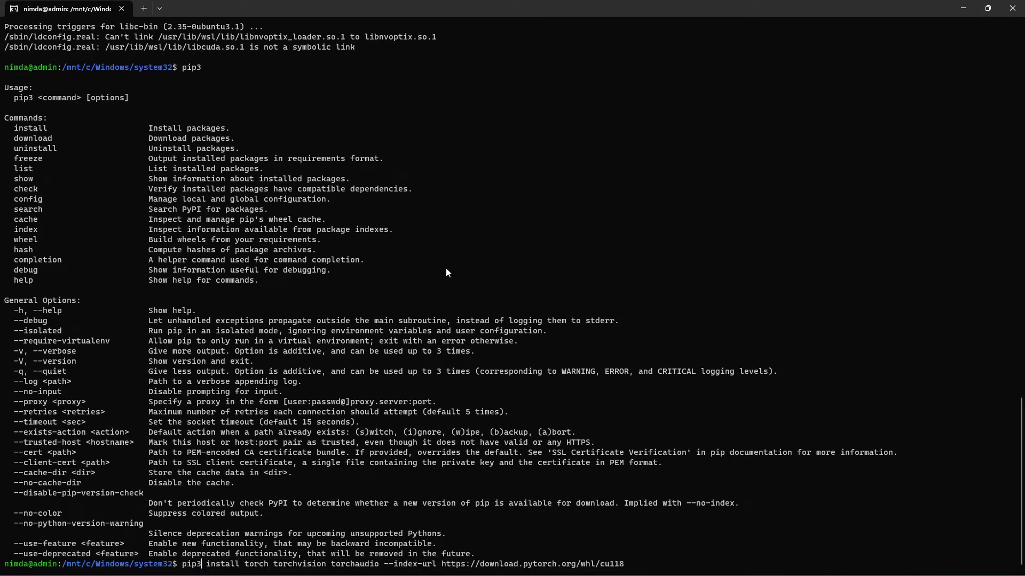
key("Right")
key("Right")
key("Right")
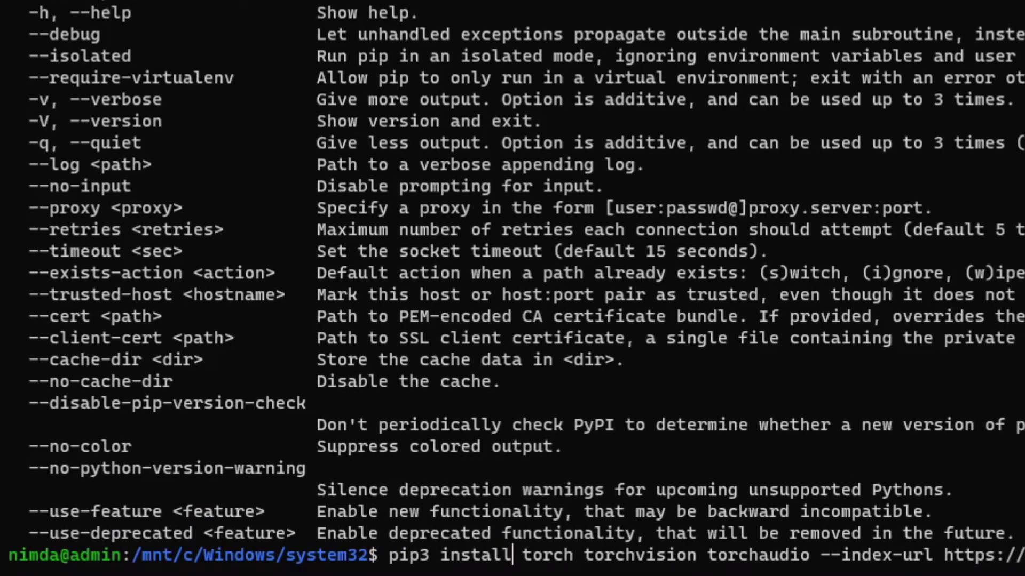
type("--upgrade")
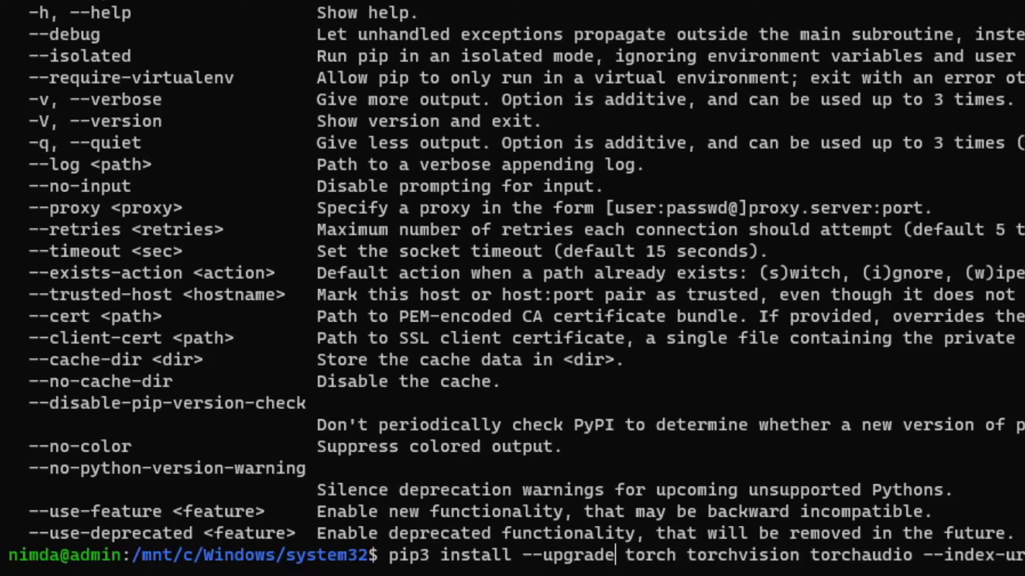
key("BackSpace")
key("BackSpace")
key("BackSpace")
key("BackSpace")
key("BackSpace")
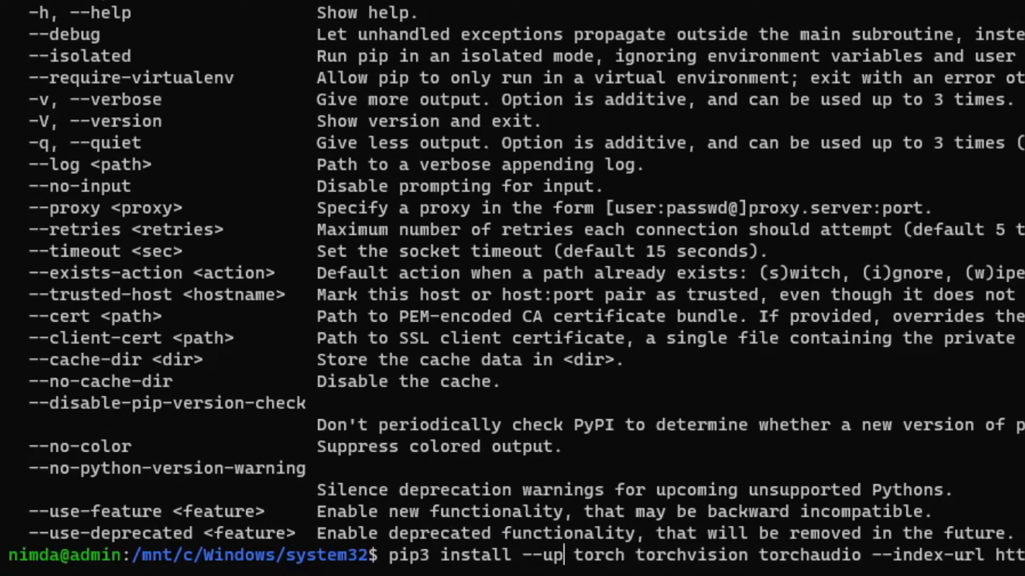
key("BackSpace")
key("BackSpace")
key("BackSpace")
key("BackSpace")
key("BackSpace")
key("Return")
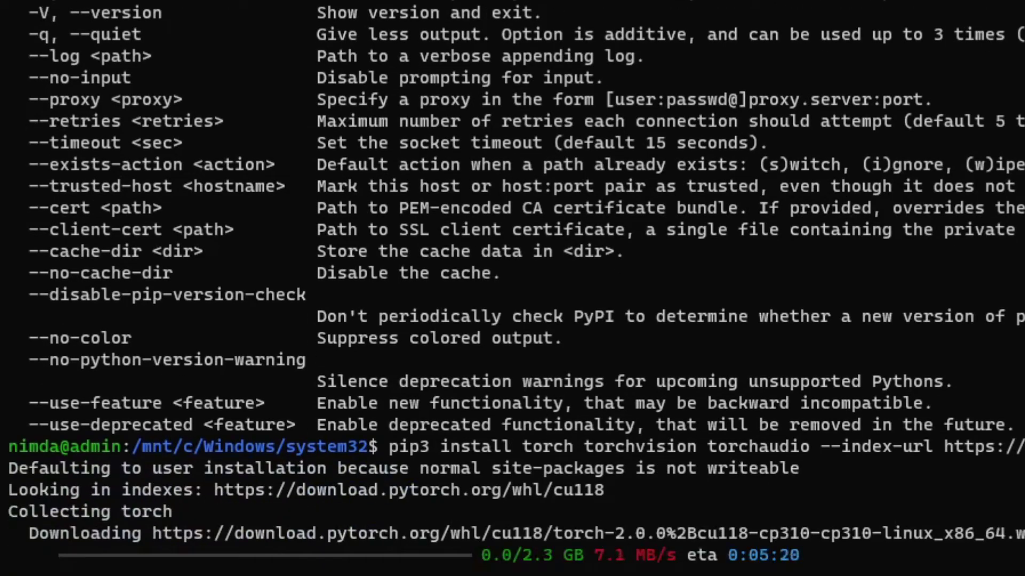
type("p")
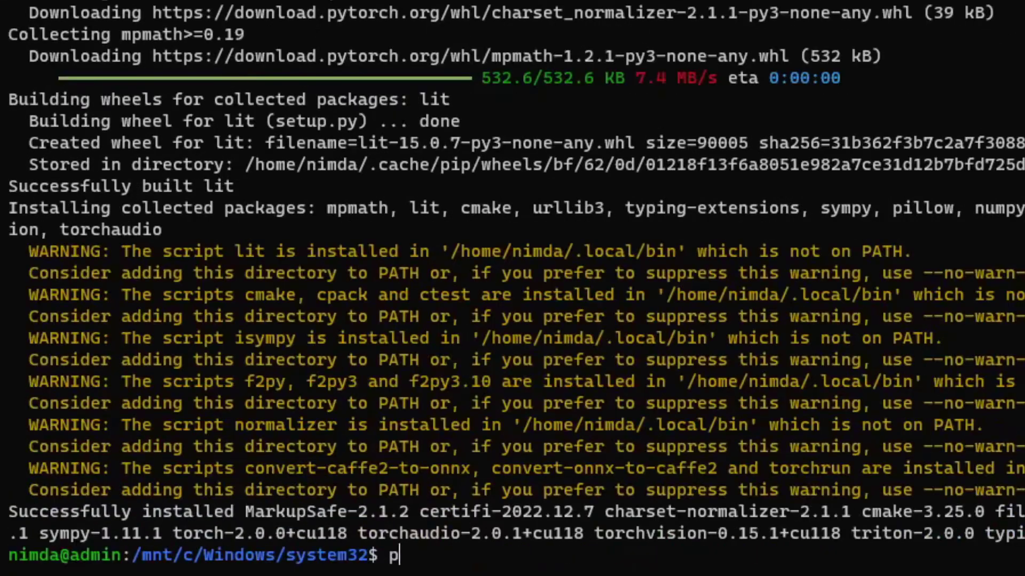
type("ython3")
Start python3, import torch, and try the torch.cuda.is_available() check
key("Return")
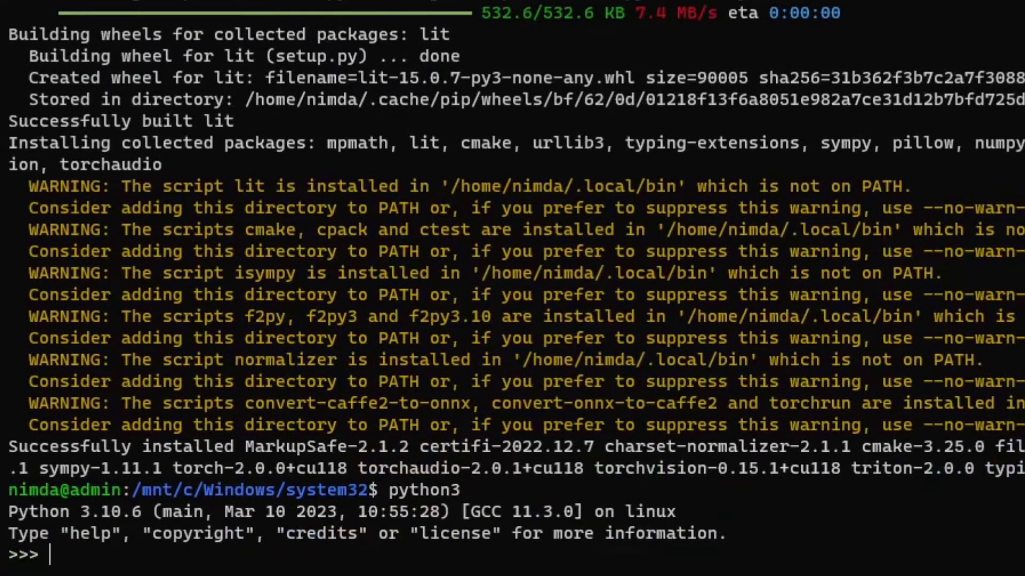
type("import ")
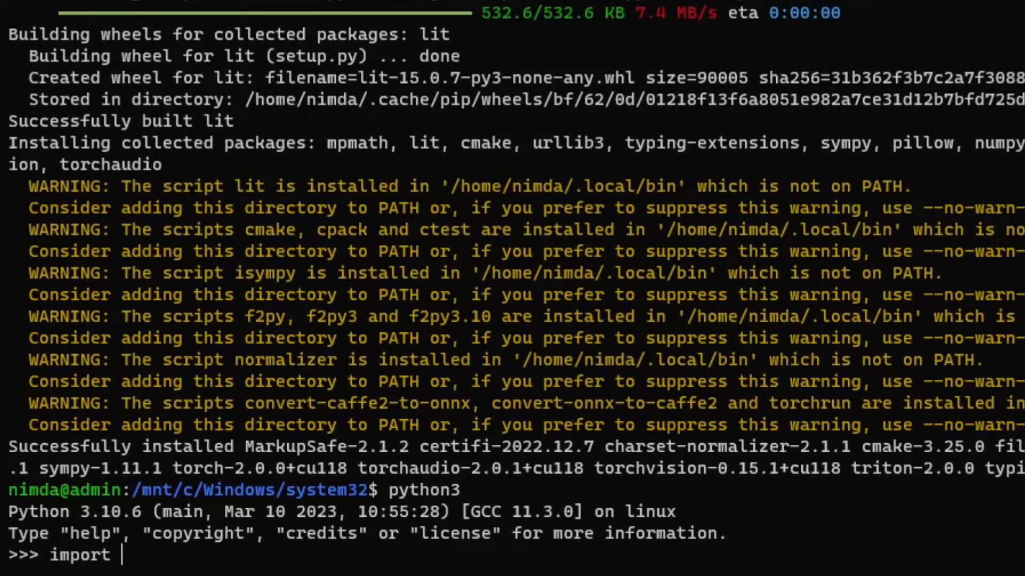
type("torch")
key("Return")
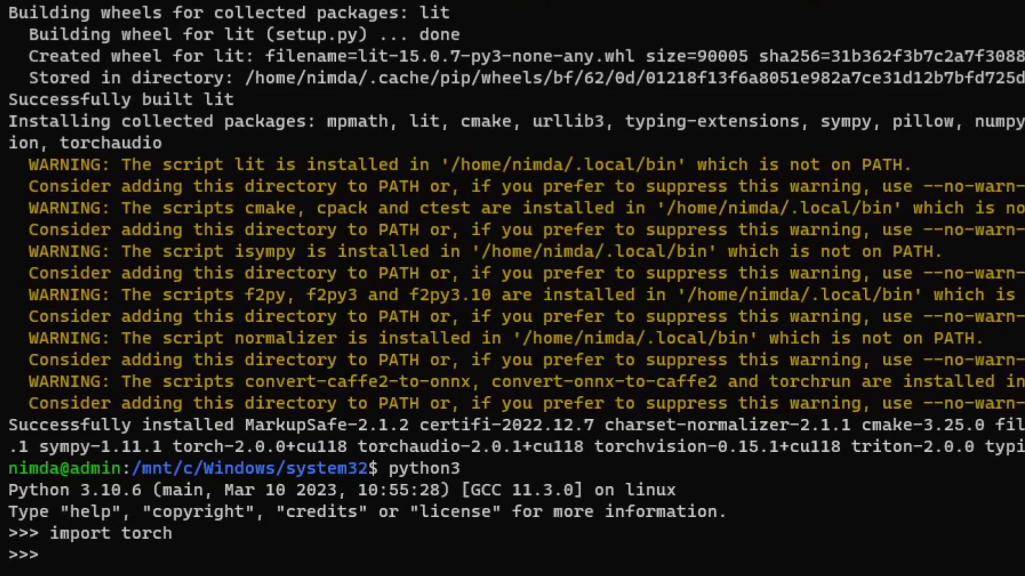
type("torch.")
type("cuda.is")
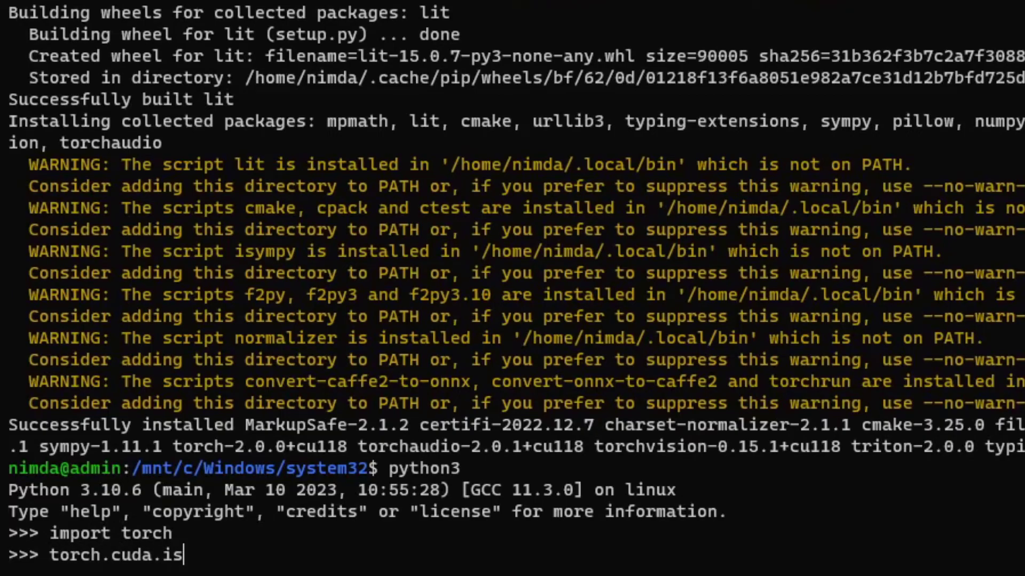
type(".availa")
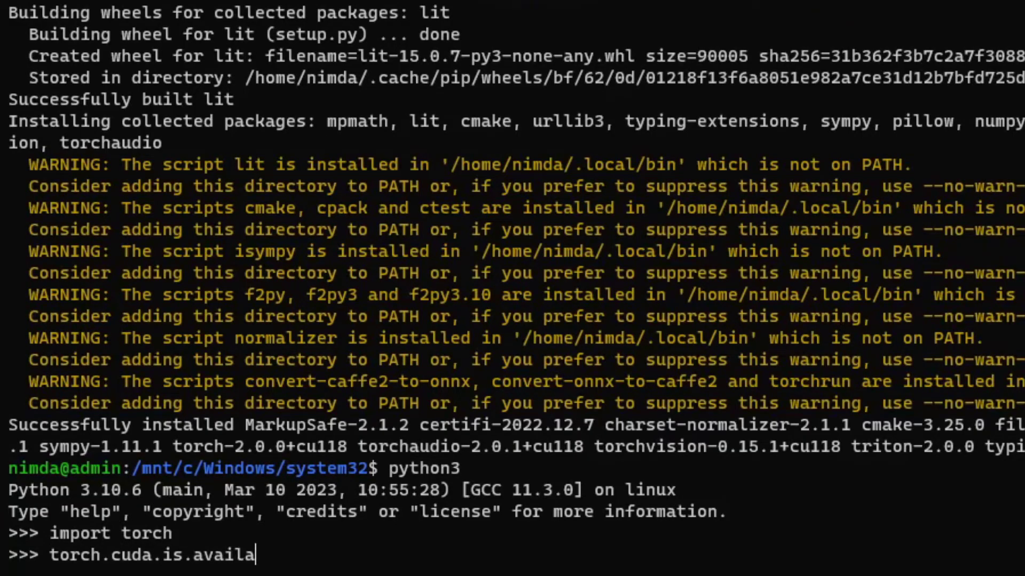
type("ble()")
key("Return")
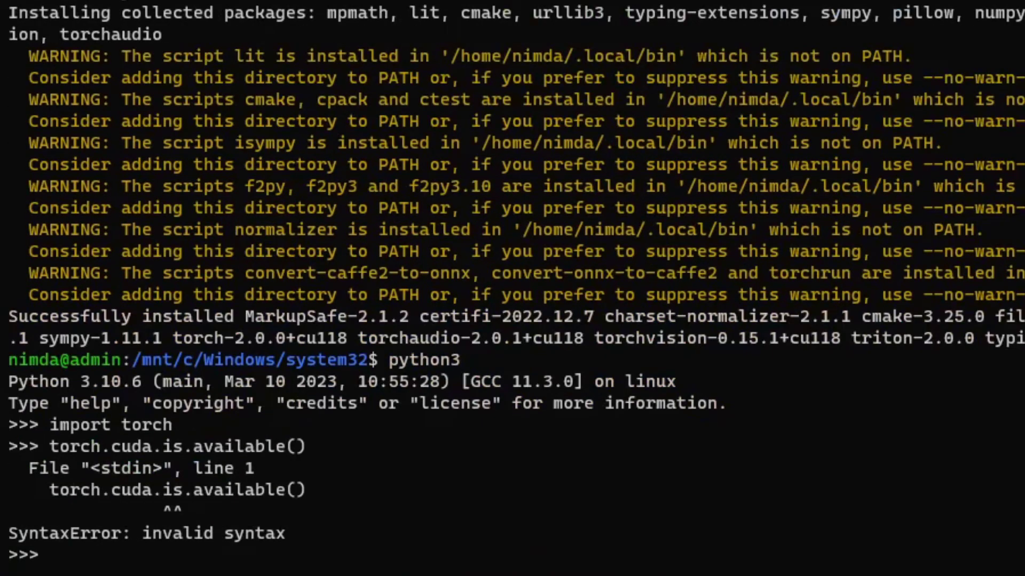
Fix the is_available typo so CUDA reports True, then print torch.__version__ (2.0.0+cu118)
key("Up")
key("Left")
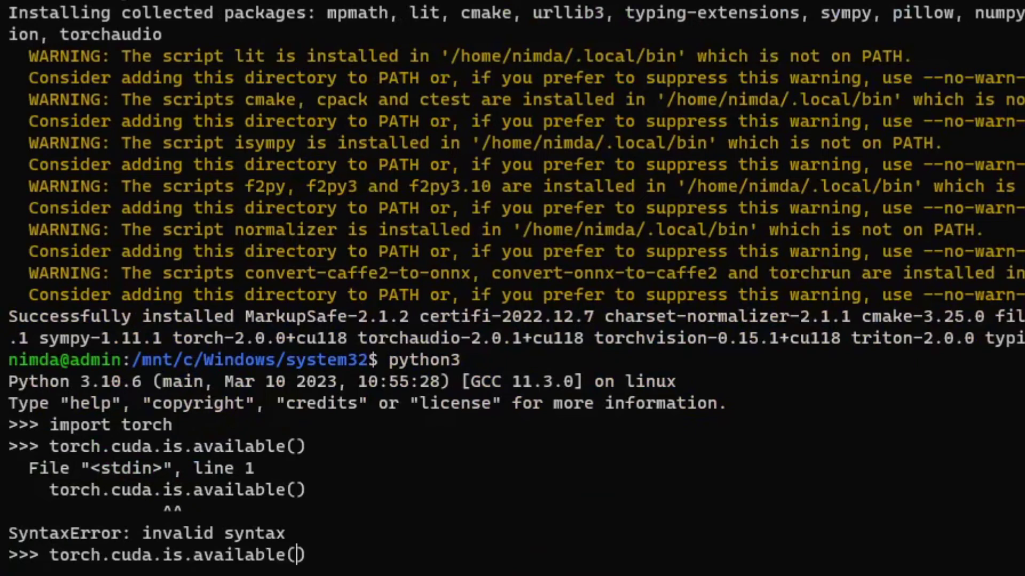
key("Left")
key("Left")
key("Left")
key("Left")
key("Left")
key("Left")
key("Left")
key("BackSpace")
type("_")
key("Return")
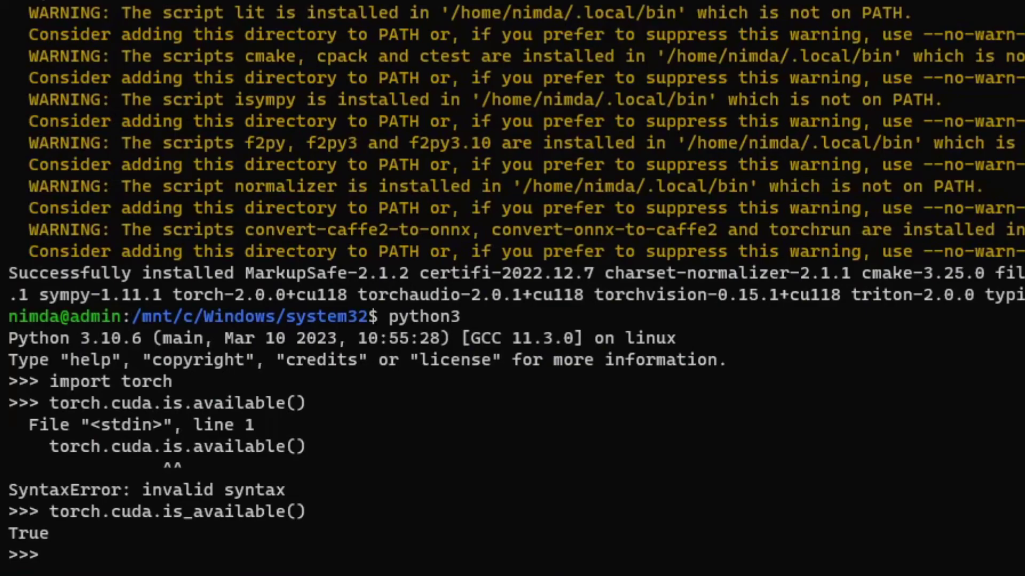
type("torch.")
type("__version")
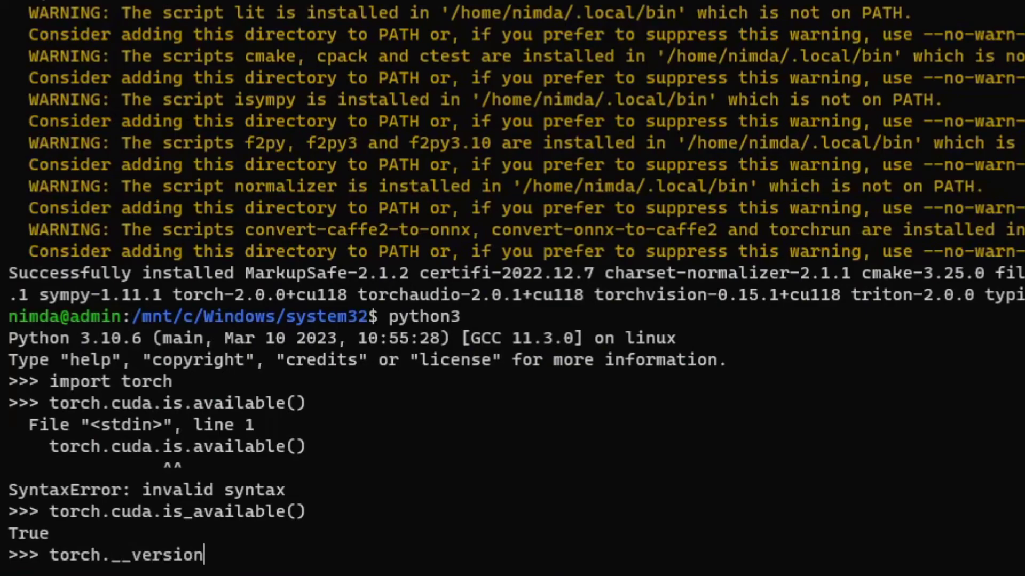
type("__")
key("Return")
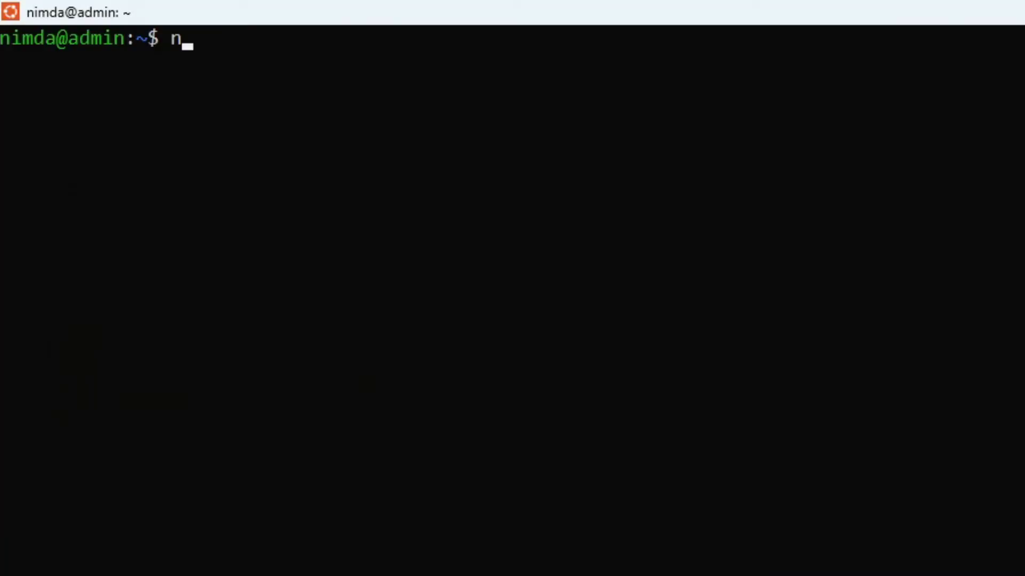
type("ano")
type(" test")
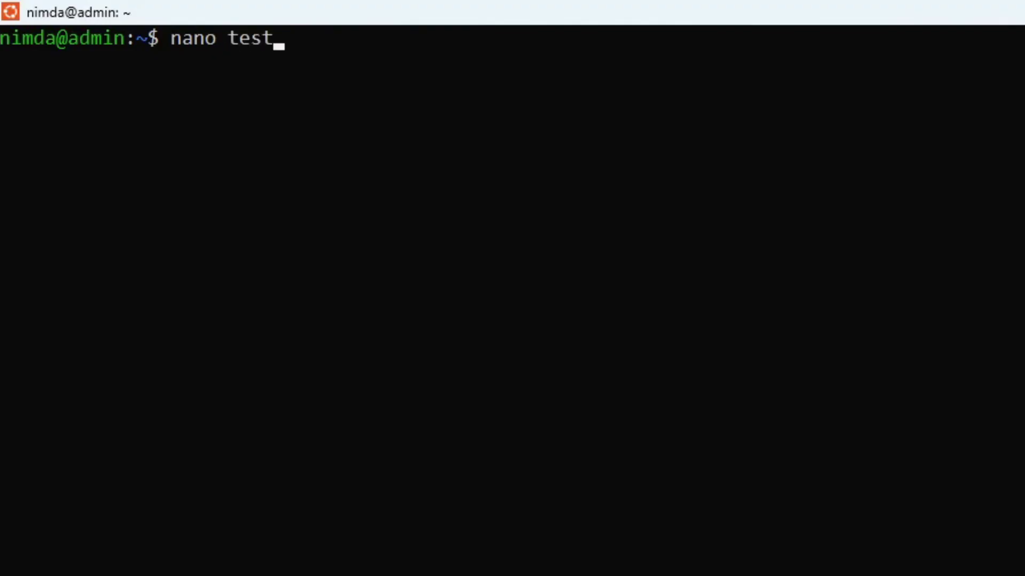
type(".c")
Paste the CPU-and-GPU greeting CUDA code into a new nano file and save it as test.cu
key("Return")
type("#include <stdio.h>  __global__ void hello() {   printf(\"Hello, world from GPU!\\n\"); }  int main() {   printf(\"Hello, world from CPU!\\n\");    hello<<<1,1>>>();    cudaDeviceSynchronize();    return(0); }")
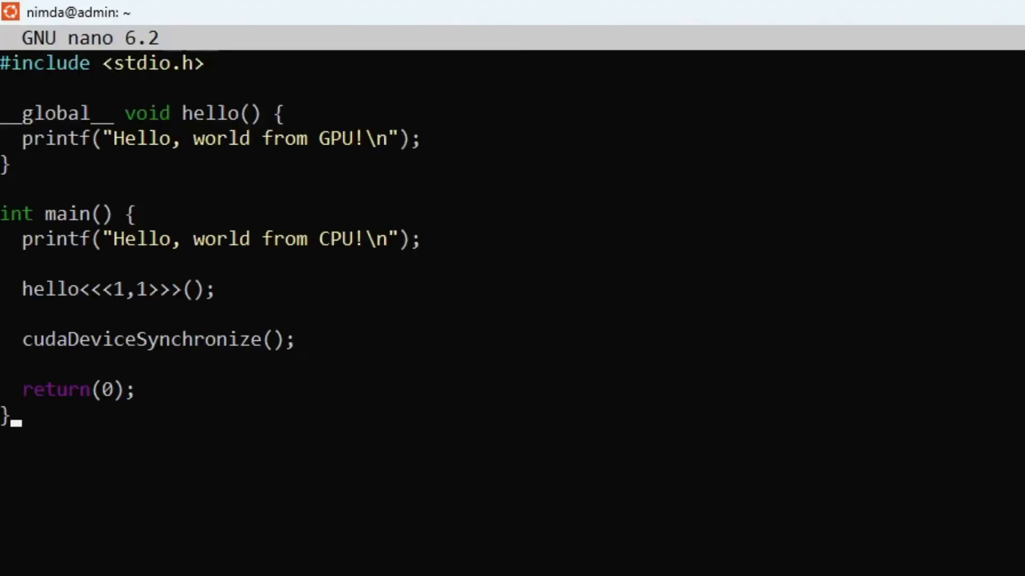
key("ctrl+x")
key("y")
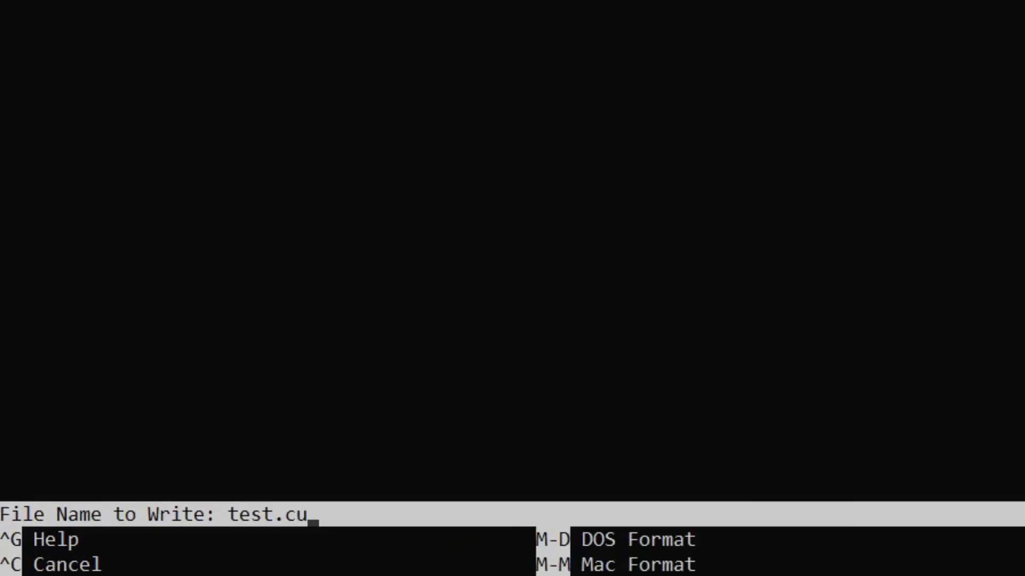
key("Return")
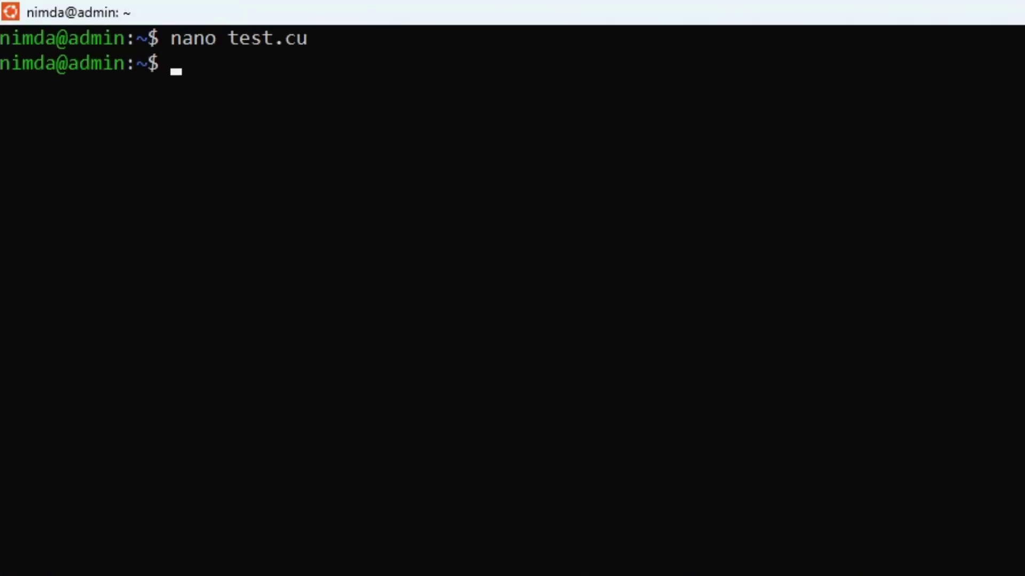
type("nvcc test")
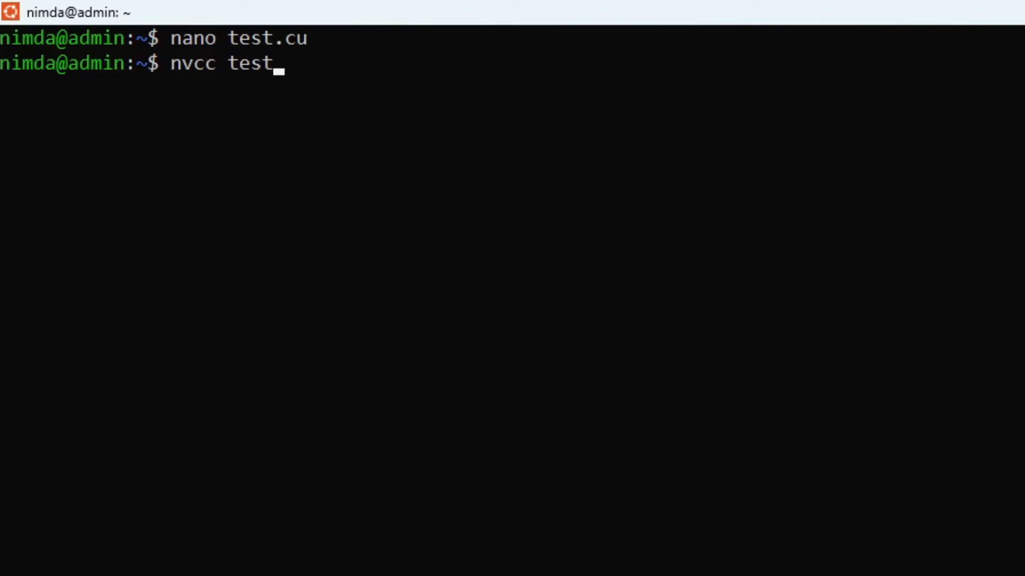
type(".cu -o")
type(" test")
Compile test.cu with nvcc into test, run ./test, then profile it with nvprof
key("Return")
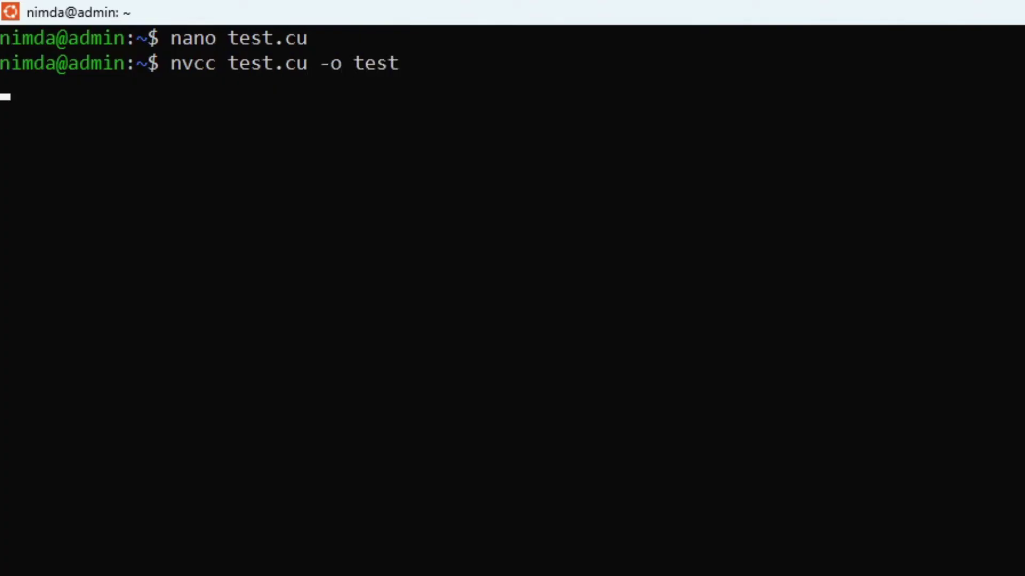
type(".")
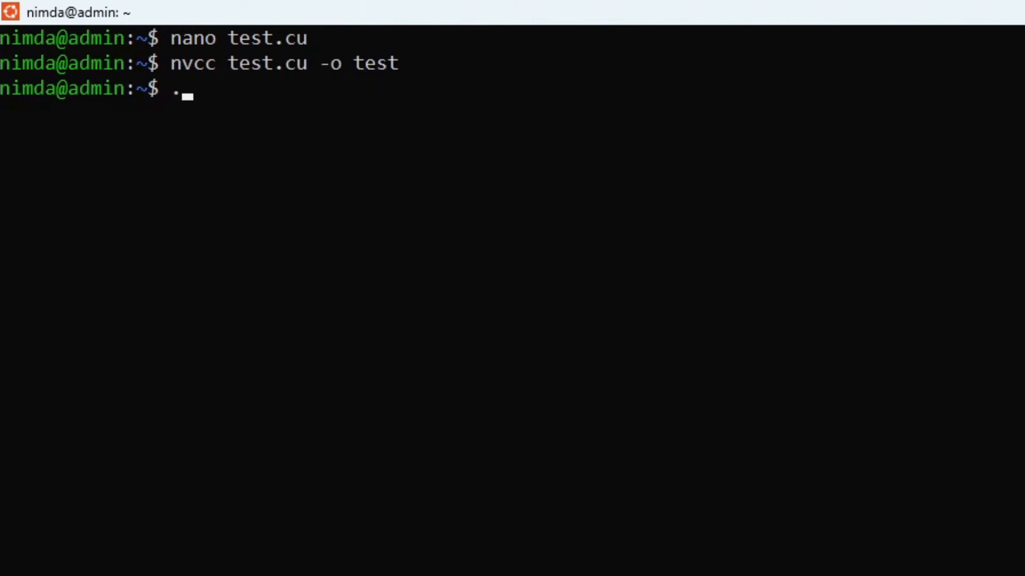
type("/test")
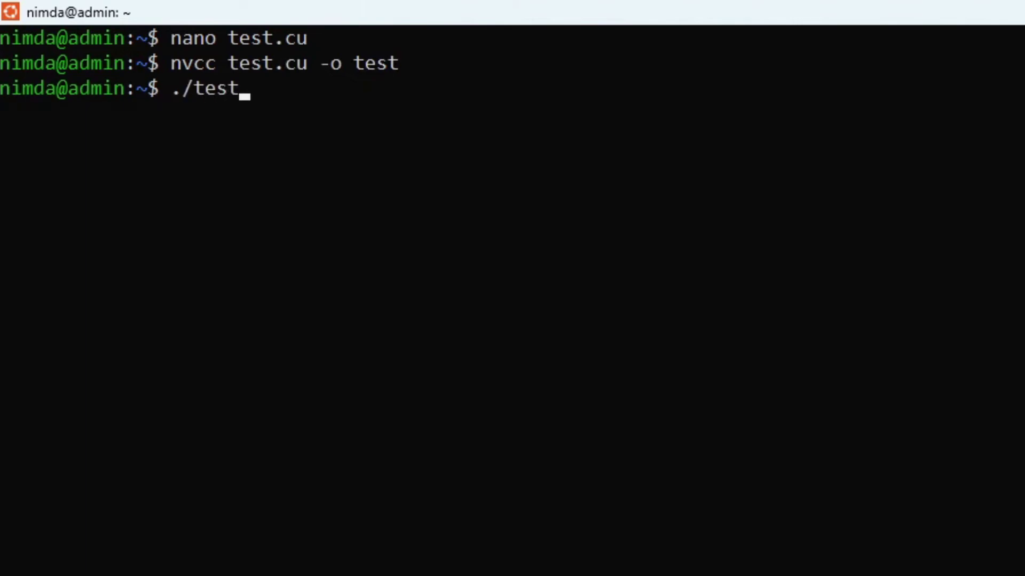
key("Return")
type("nvpr")
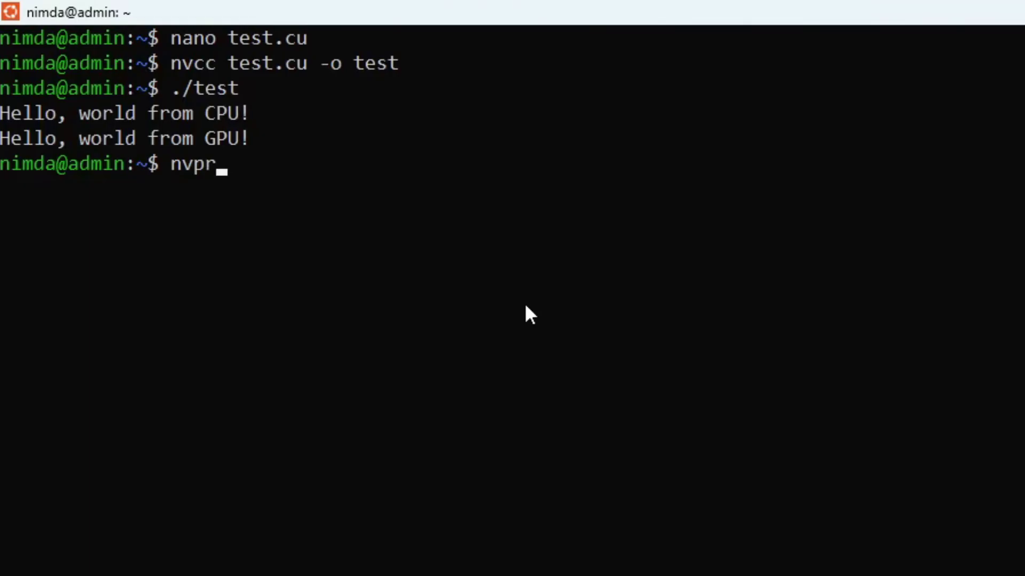
type("of ./tes")
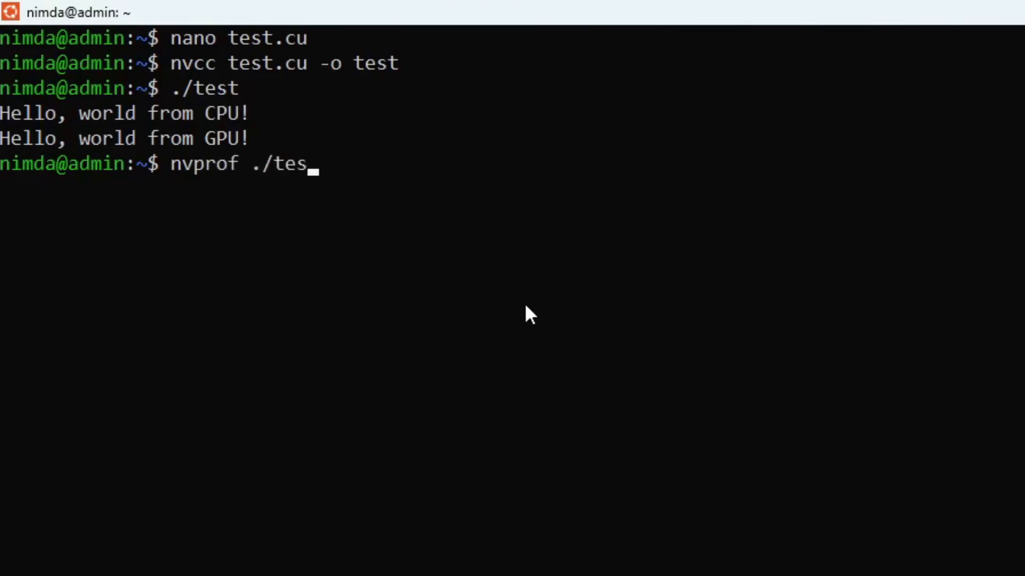
type("t")
key("Return")
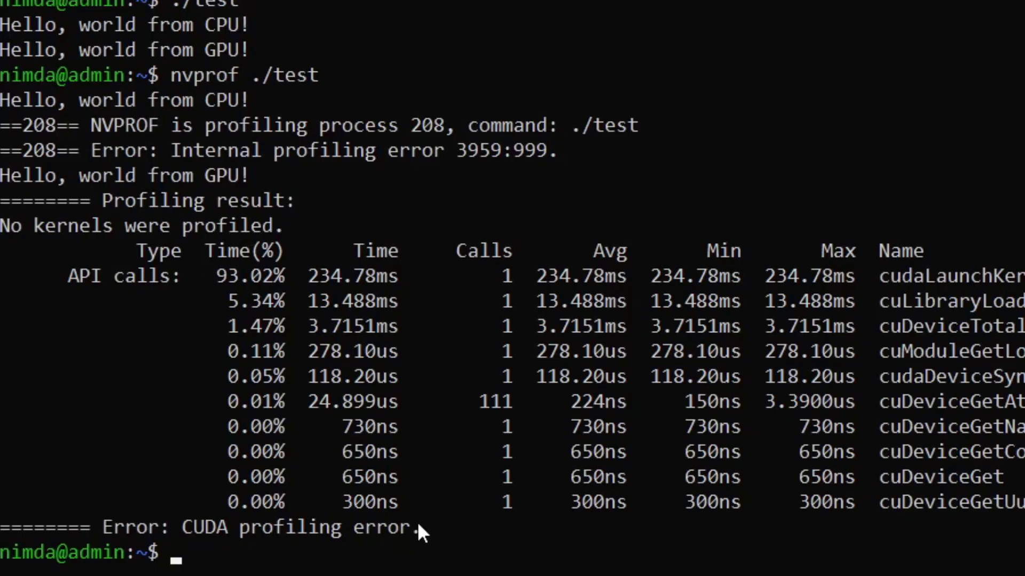
left_click_drag(418, 528, 2, 530)
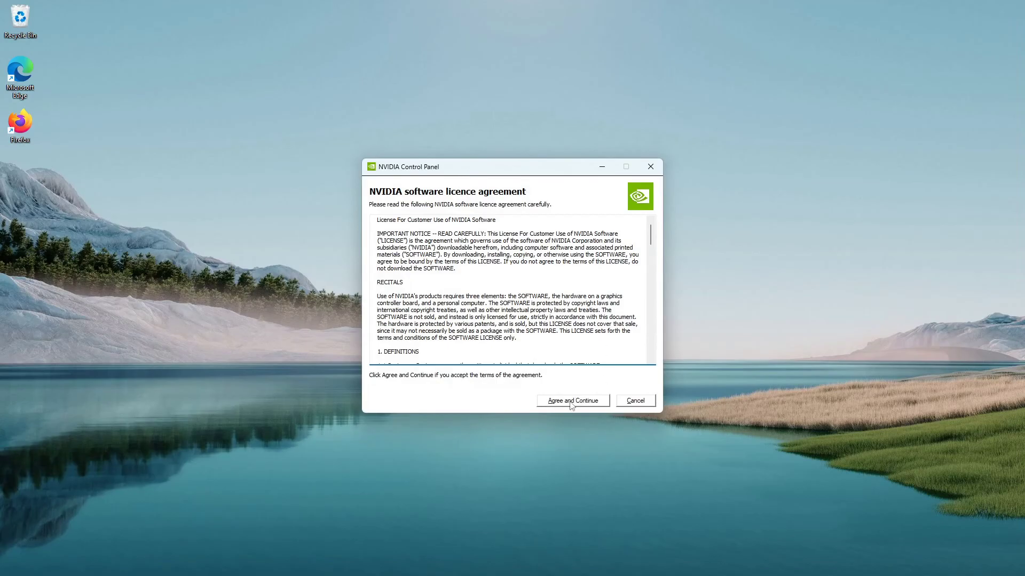
Accept the licence, enable Developer Settings, and allow all users GPU performance counter access
left_click(571, 402)
left_click(102, 46)
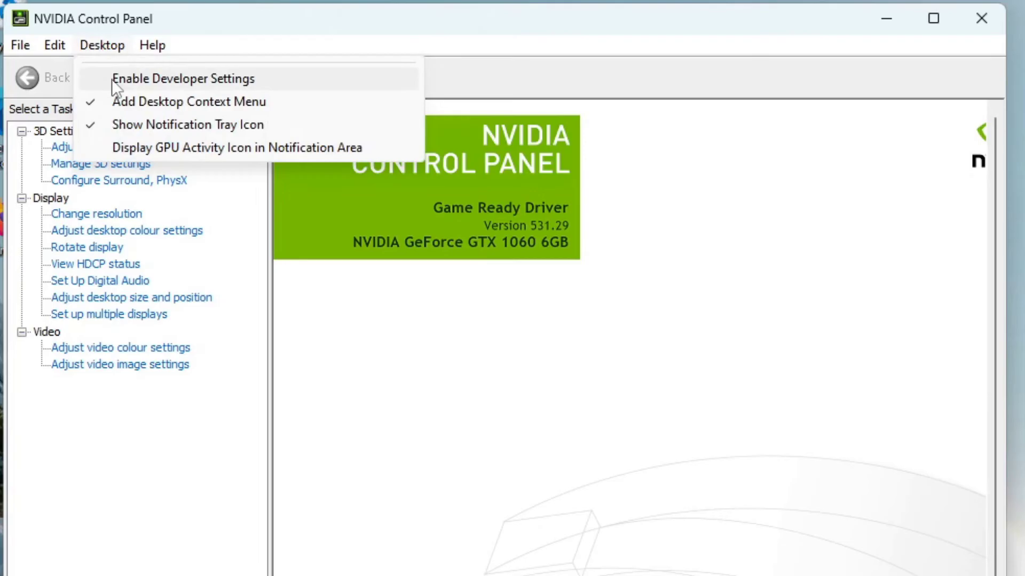
left_click(315, 77)
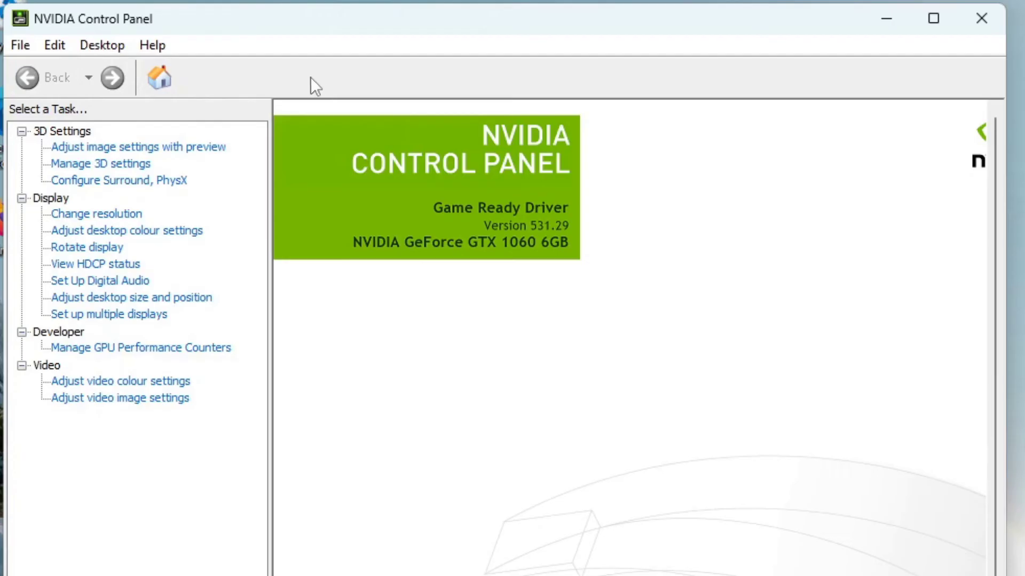
left_click(84, 349)
mouse_move(331, 300)
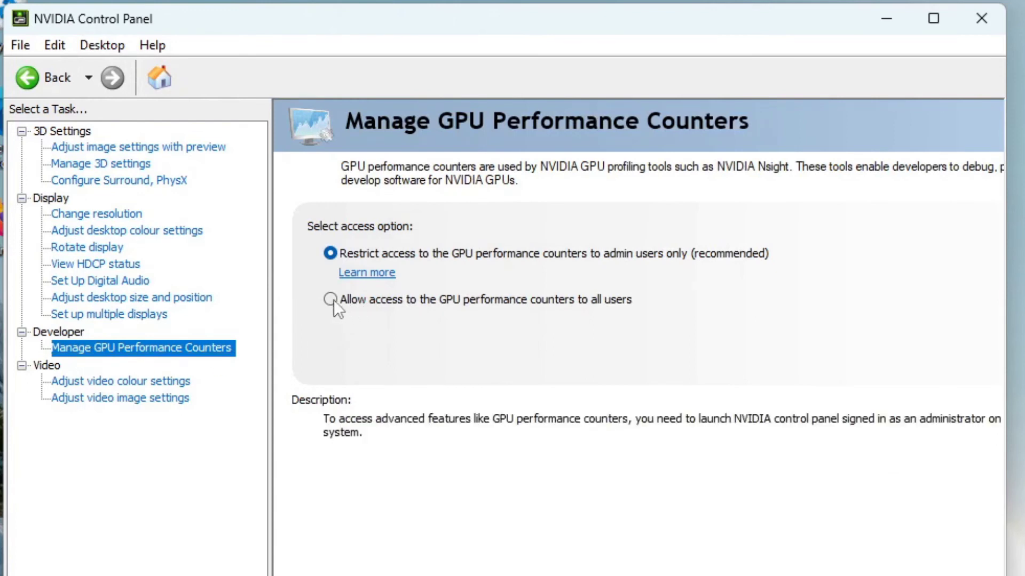
left_click(380, 304)
left_click(981, 19)
Return to the Ubuntu terminal and rerun nvprof ./test to profile the GPU hello function
key("alt+Tab")
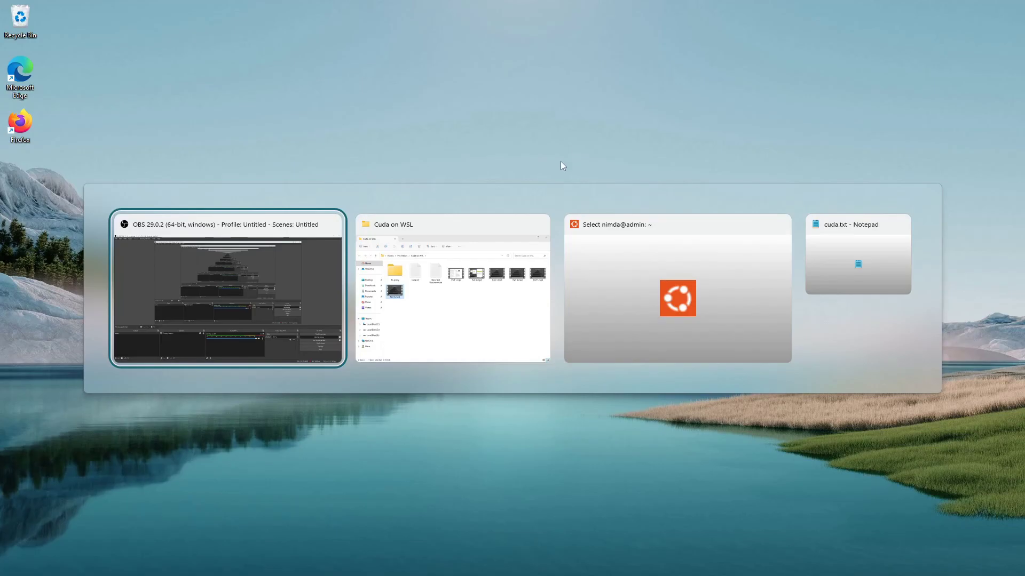
key("Escape")
left_click(504, 264)
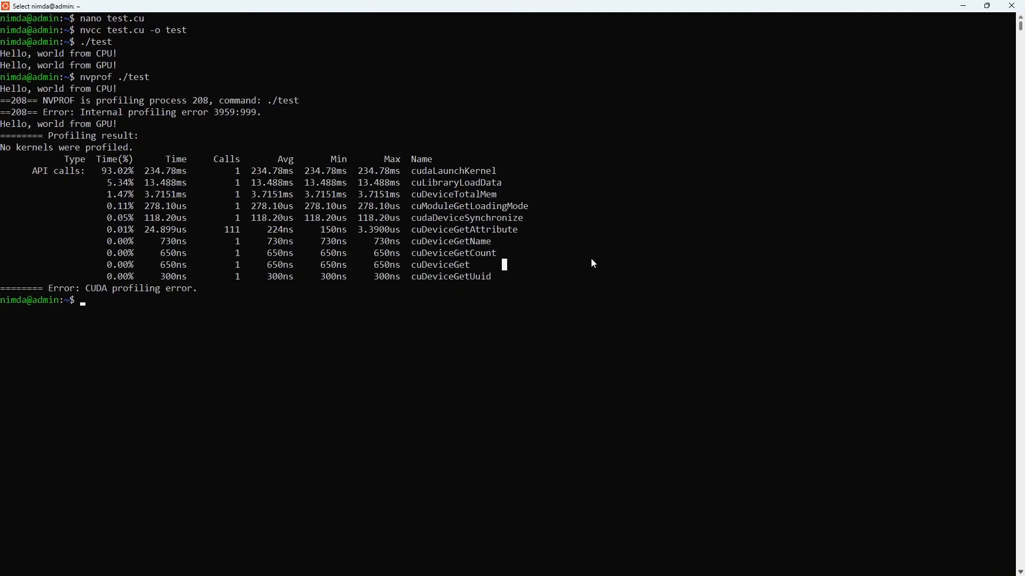
key("Up")
key("Return")
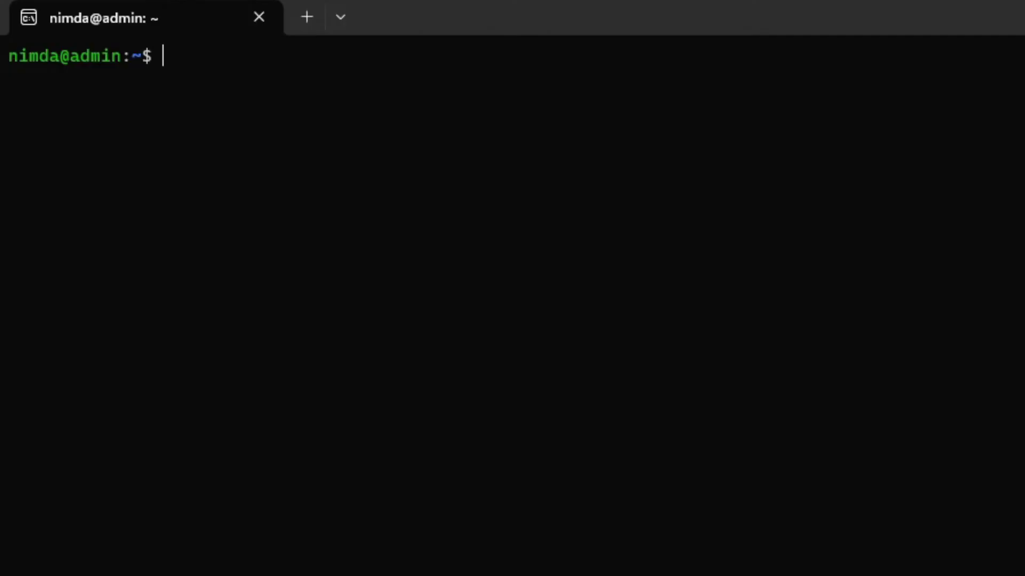
type("dir")
List the home folder and remove both CUDA 12.1 repo .deb files, including the .deb.1 copy
key("Return")
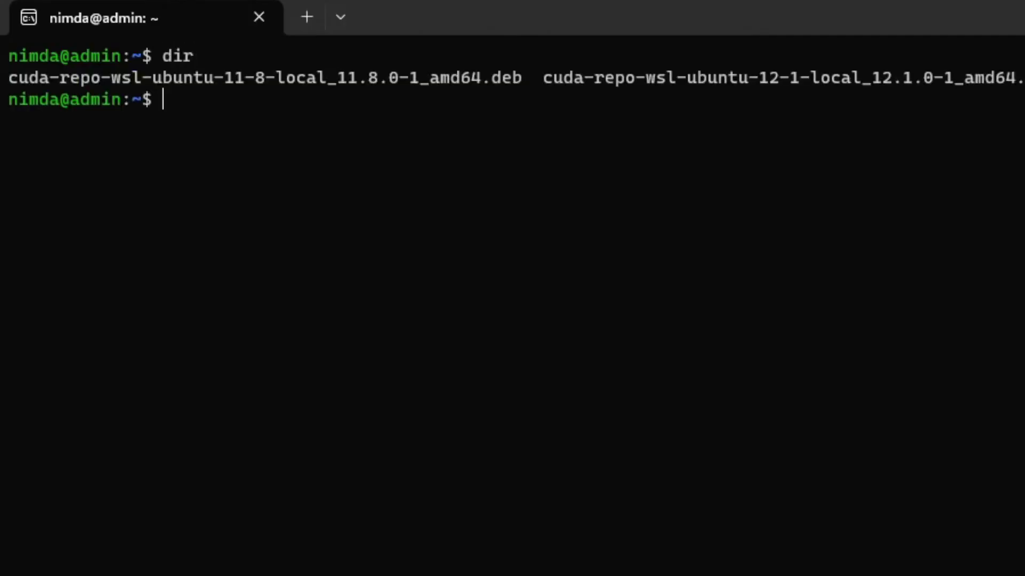
type("r")
type("m ")
type("cauda-")
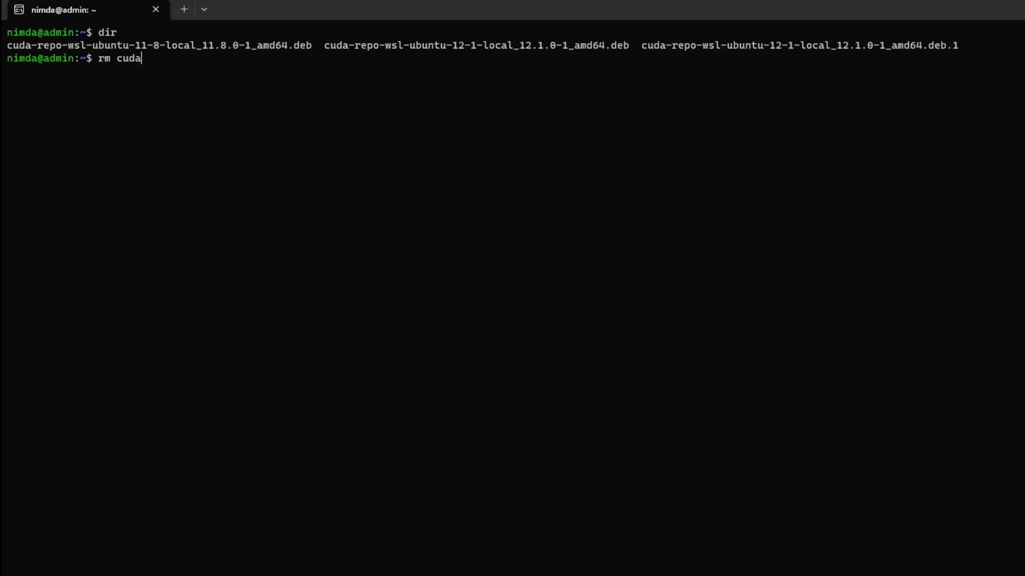
key("Tab")
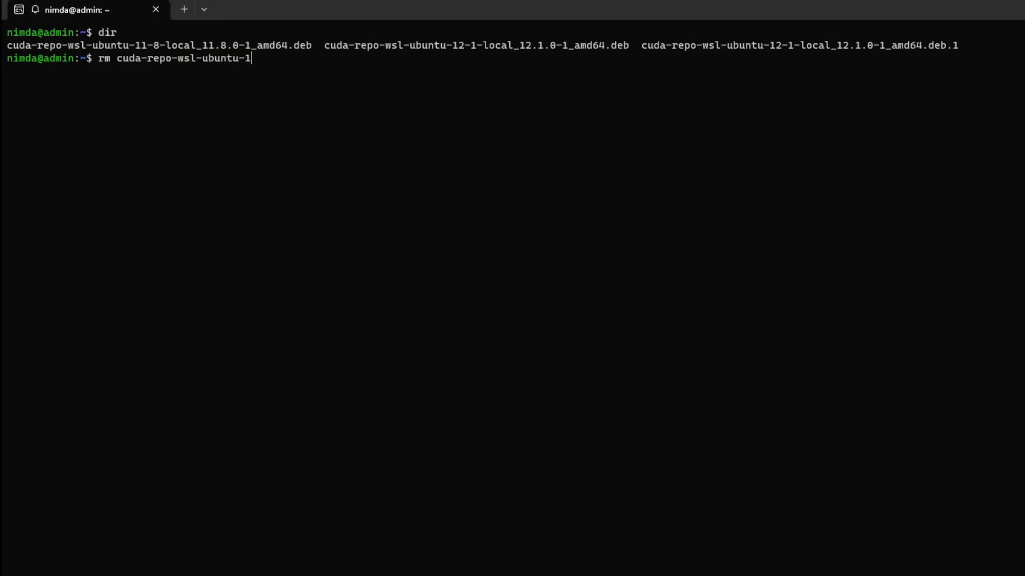
type("2")
key("Tab")
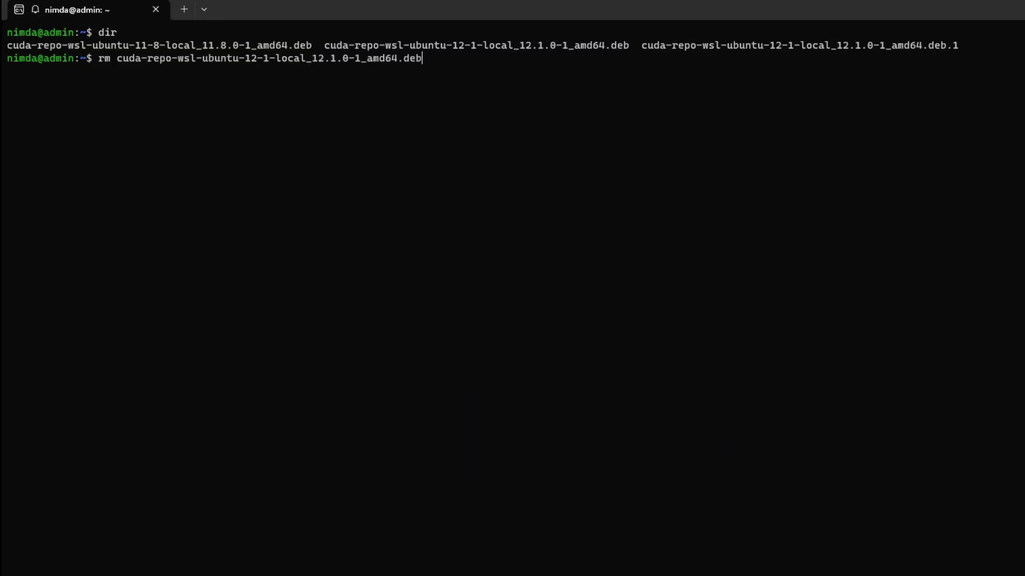
key("Return")
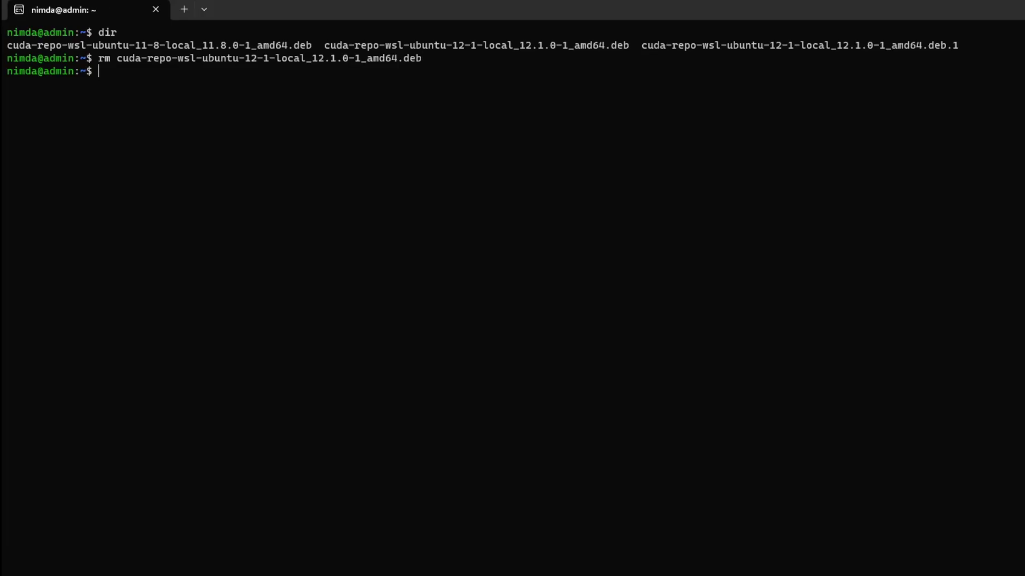
key("Up")
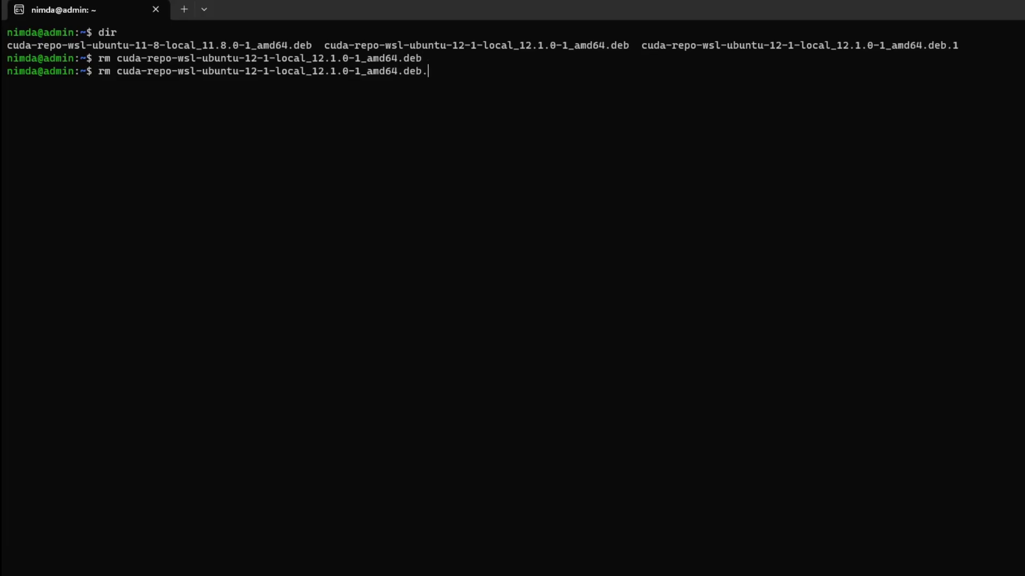
type("1")
key("Return")
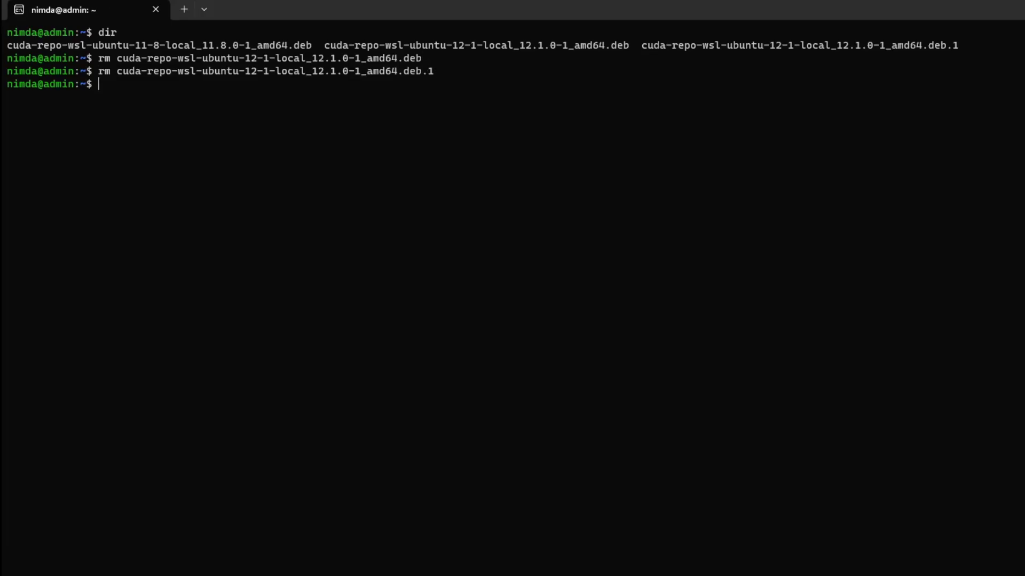